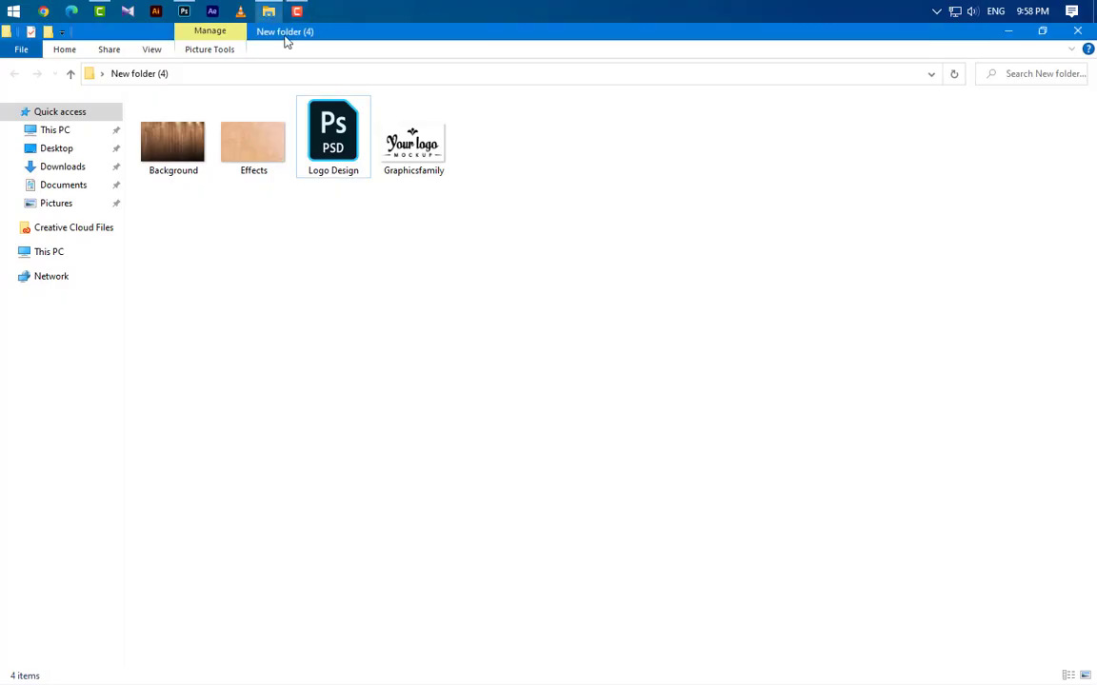
Open the Background image from the folder in Photoshop and place the Graphicsfamily logo image on top of it
{"action": "left_click", "coordinate": [184, 152]}
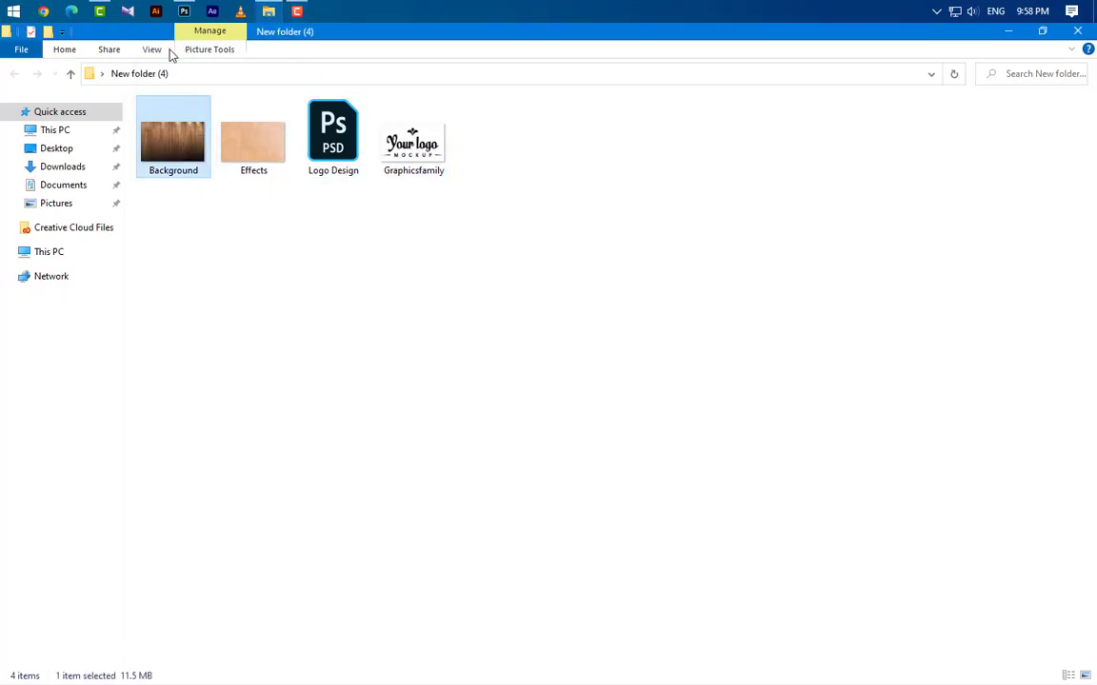
{"action": "left_click", "coordinate": [184, 10]}
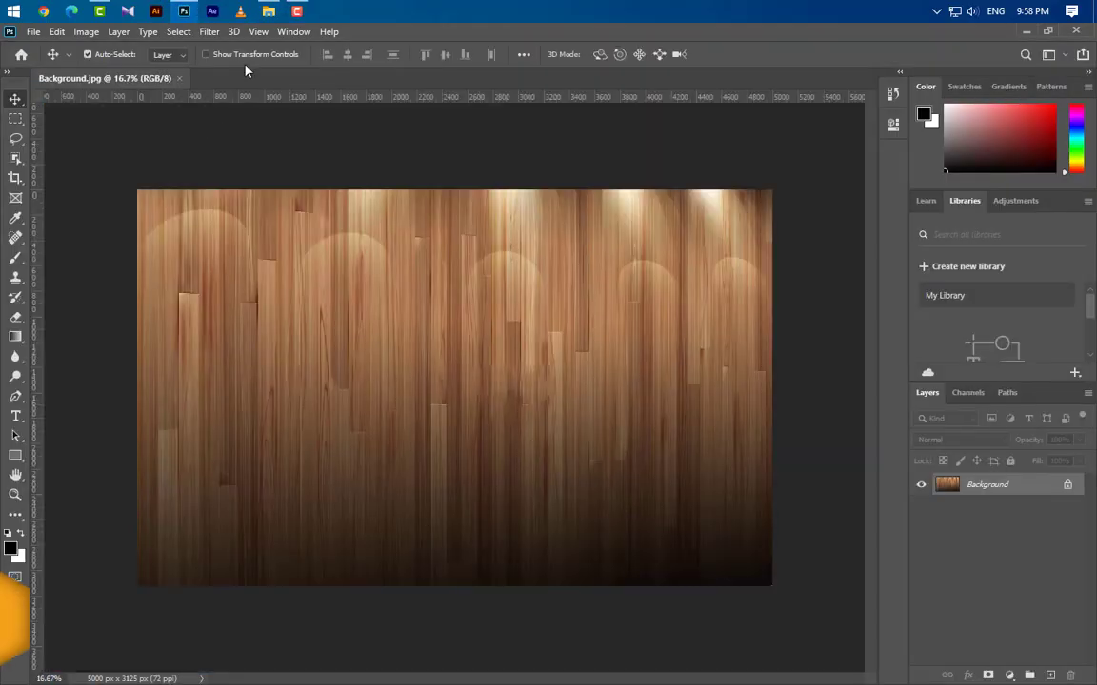
{"action": "left_click", "coordinate": [269, 13]}
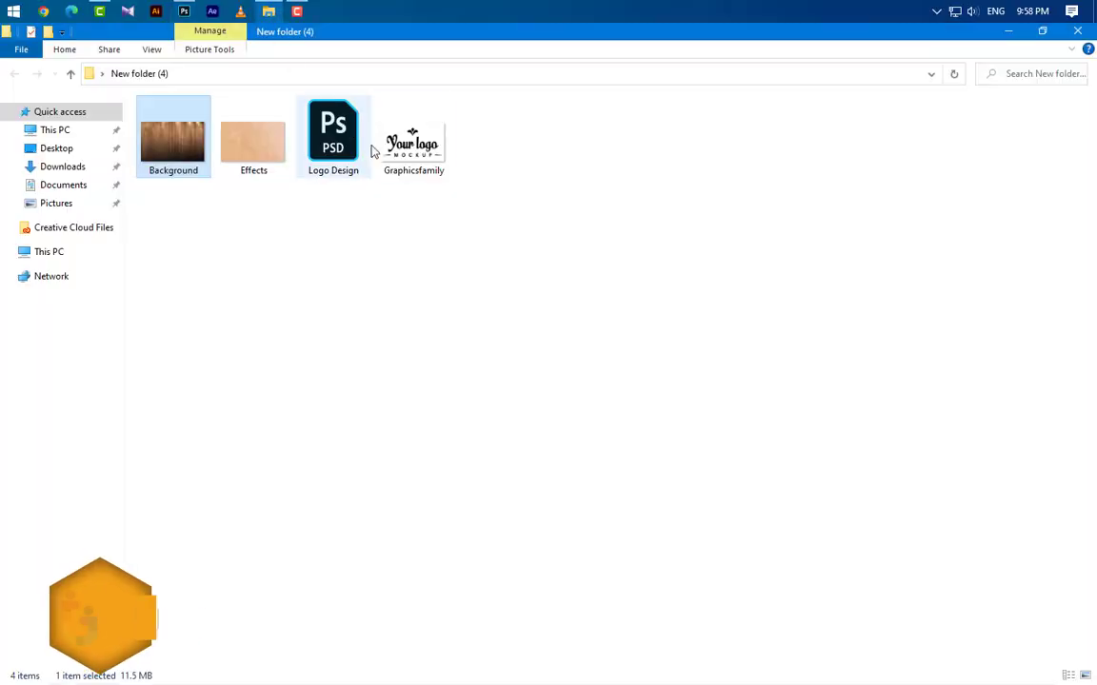
{"action": "left_click", "coordinate": [414, 144]}
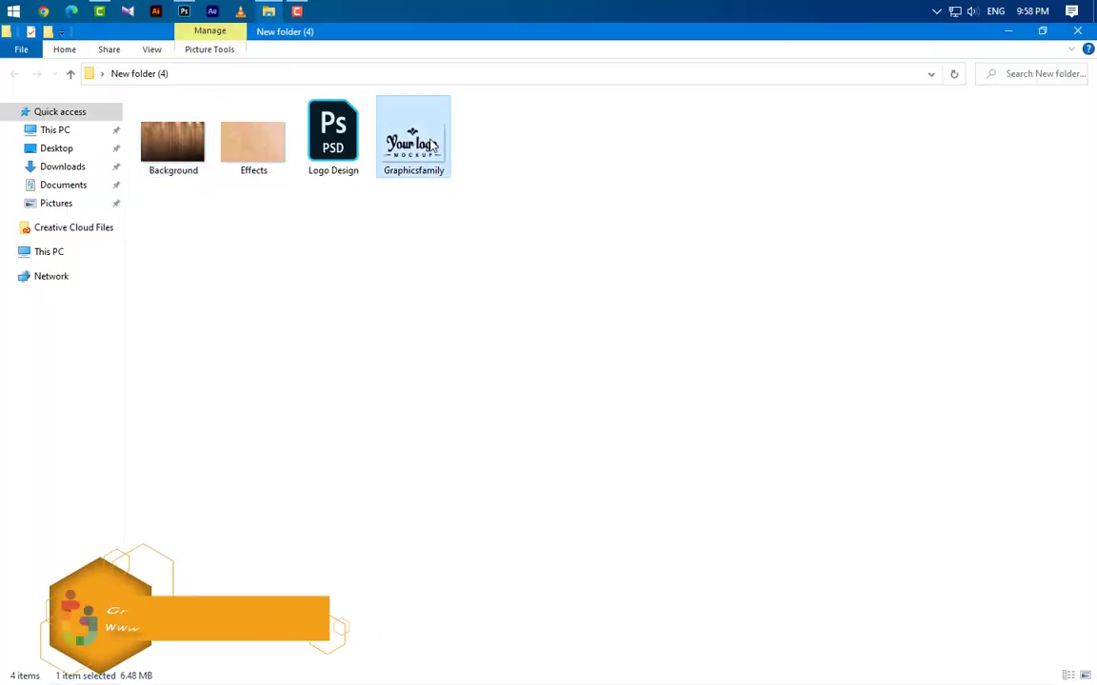
{"action": "left_click", "coordinate": [184, 11]}
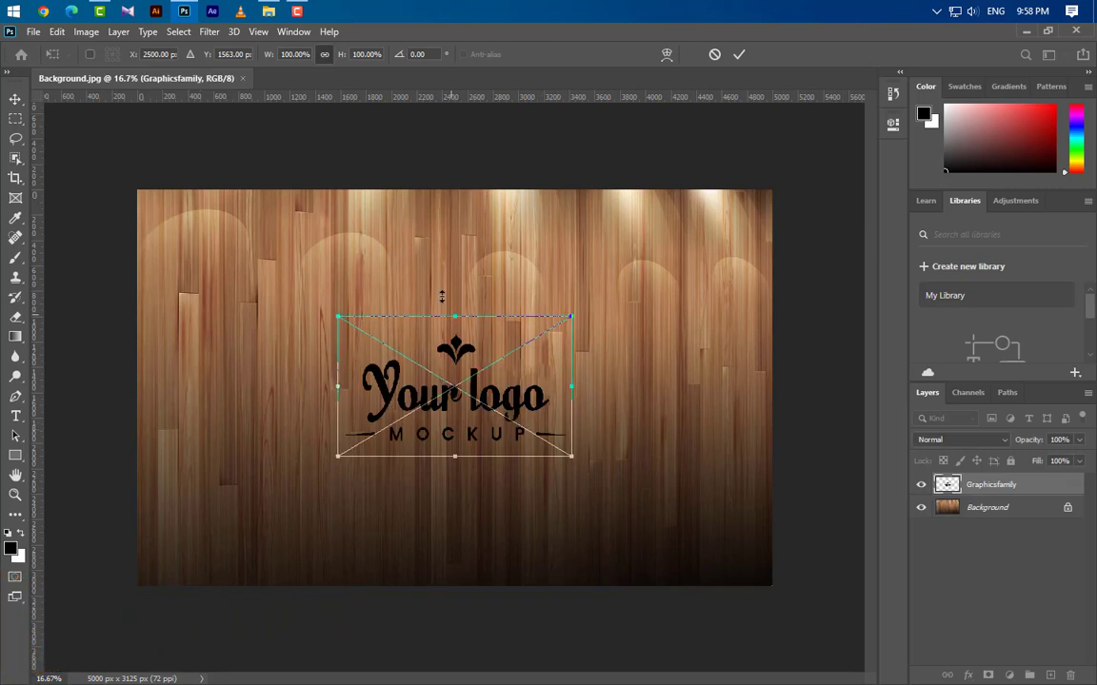
Enlarge the placed logo to about 154% near the middle of the wood wall and convert its layer to a Smart Object
{"action": "left_click_drag", "start_coordinate": [431, 320], "coordinate": [437, 241]}
{"action": "left_click_drag", "start_coordinate": [466, 330], "coordinate": [466, 359]}
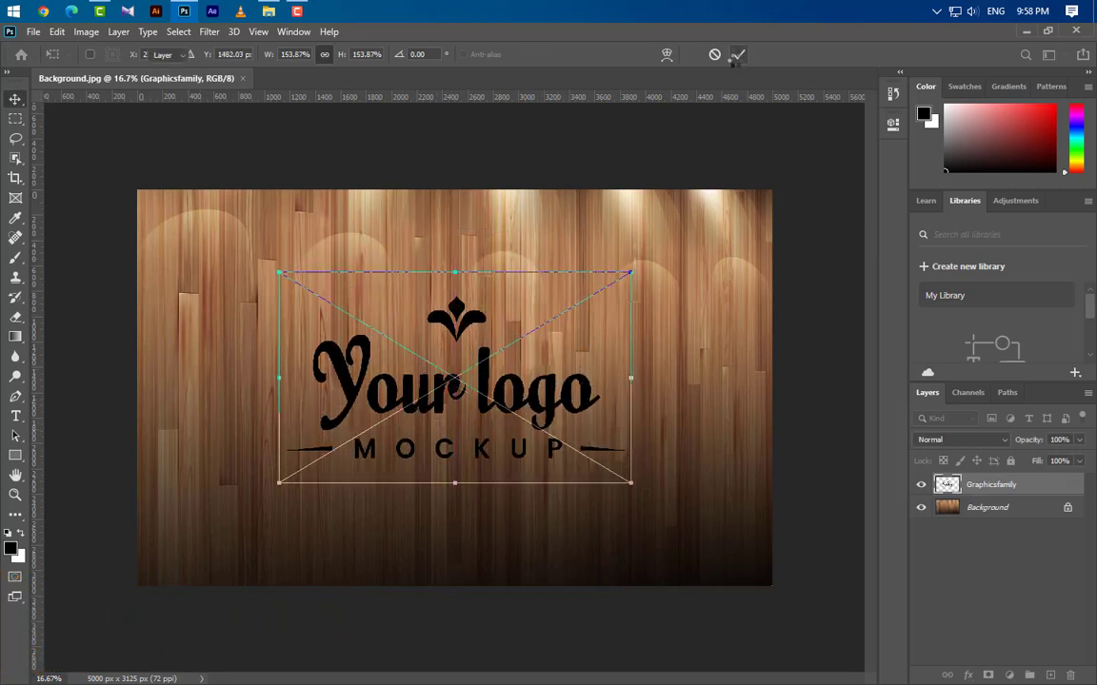
{"action": "key", "text": "Return"}
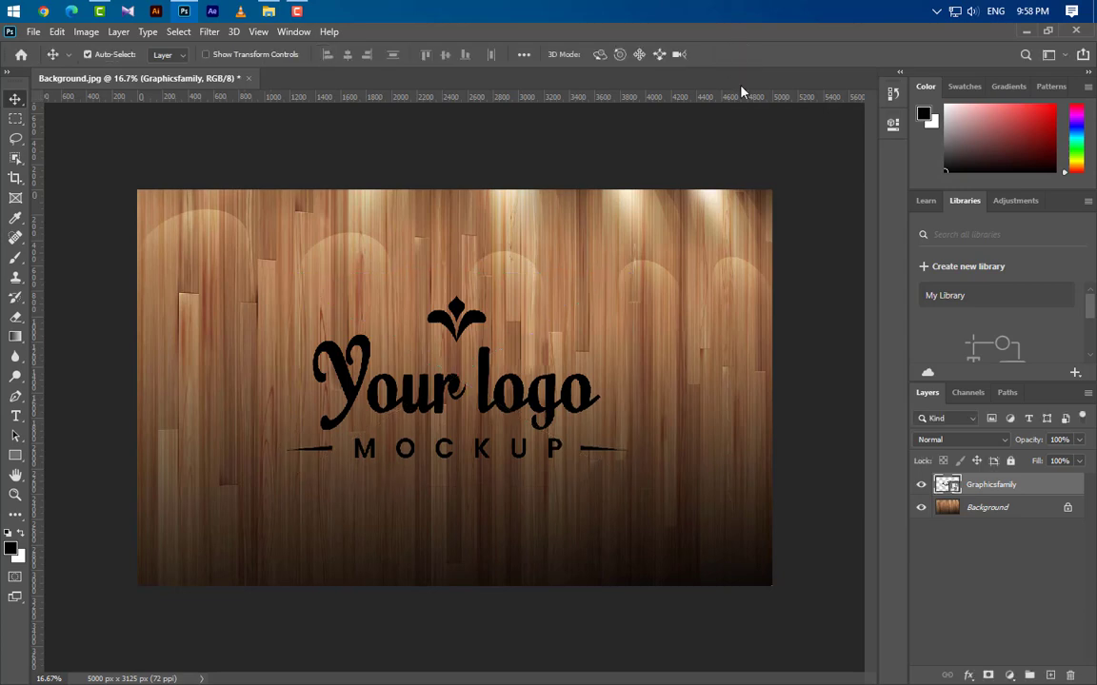
{"action": "right_click", "coordinate": [1045, 486]}
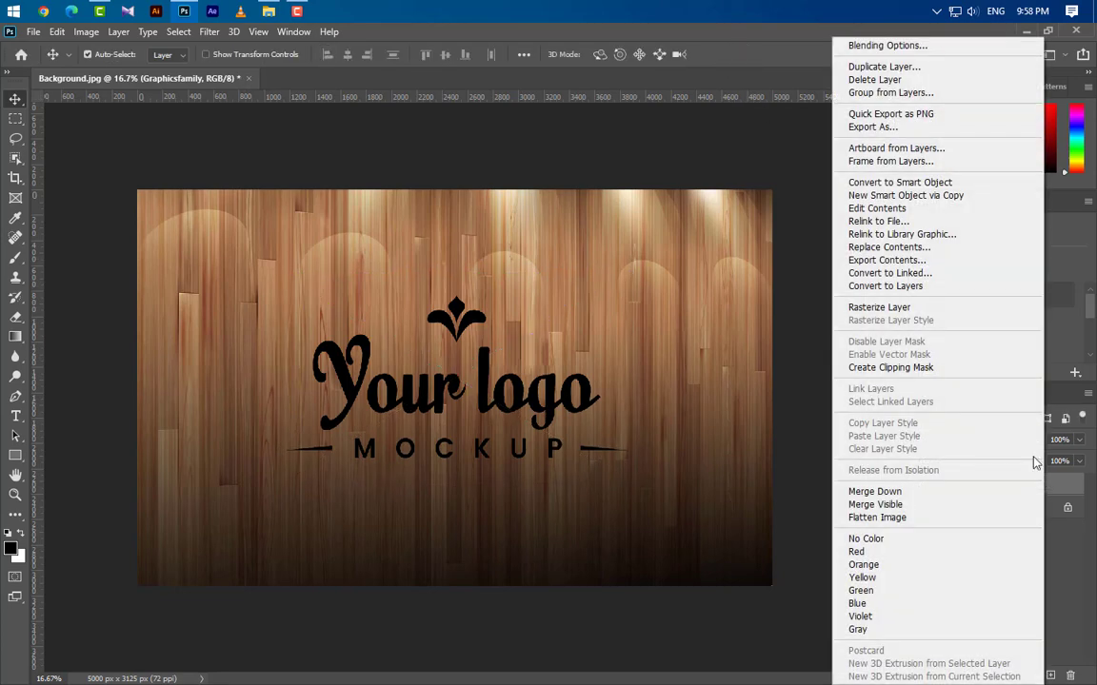
{"action": "left_click", "coordinate": [929, 185]}
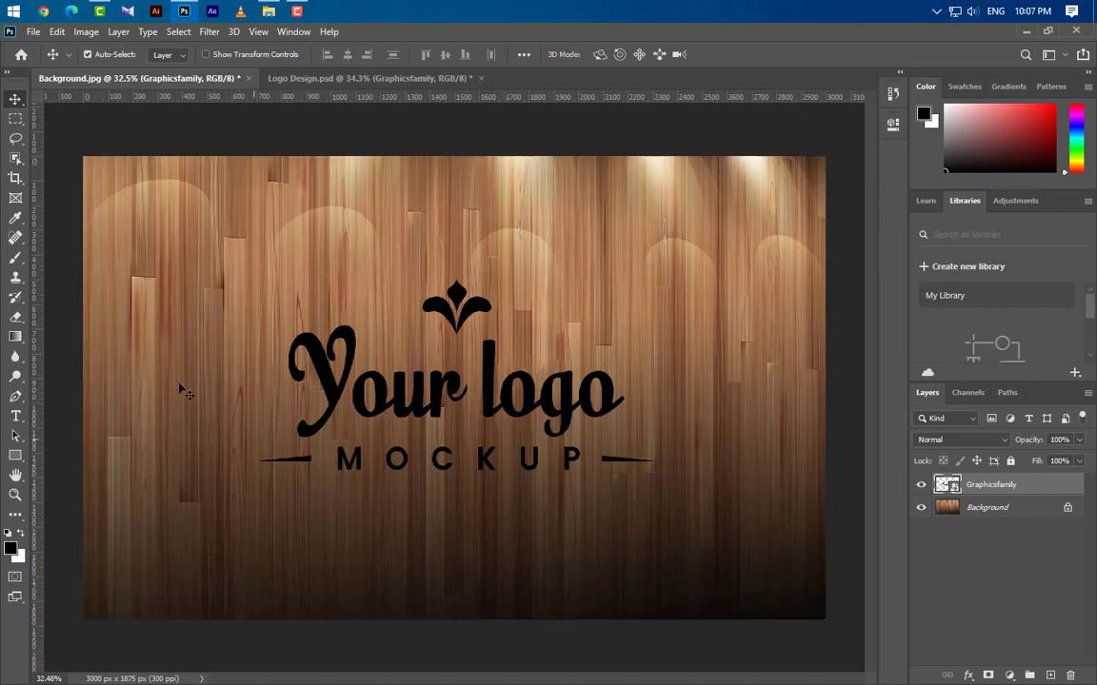
Show the grid over the canvas
{"action": "left_click", "coordinate": [257, 32]}
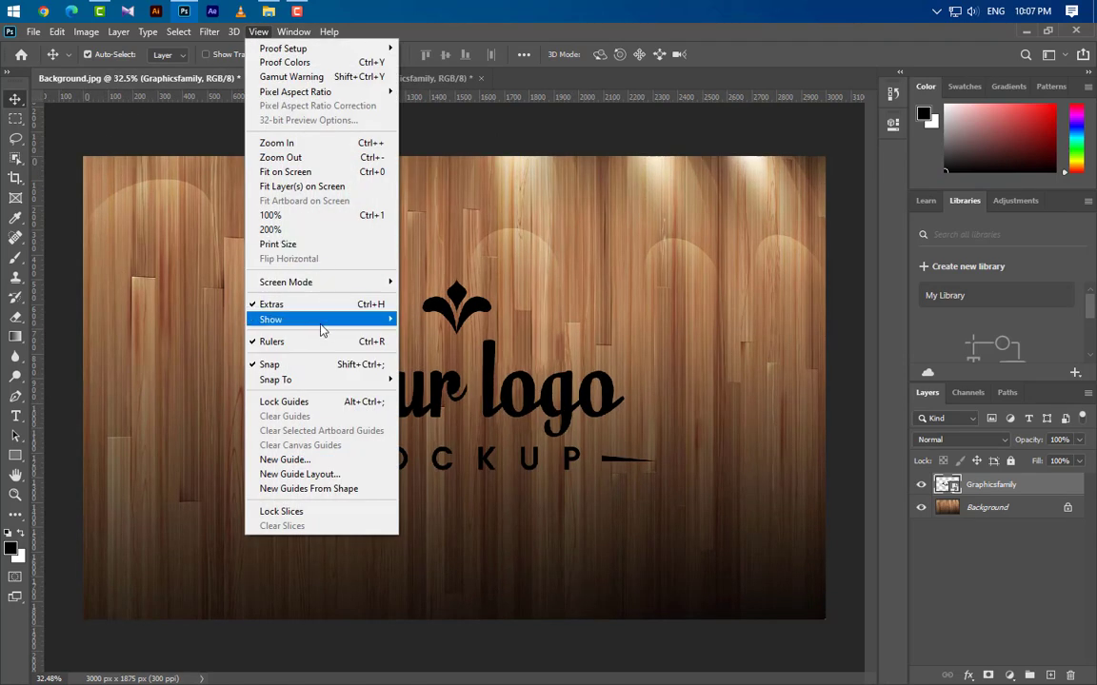
{"action": "mouse_move", "coordinate": [318, 322]}
{"action": "left_click", "coordinate": [440, 363]}
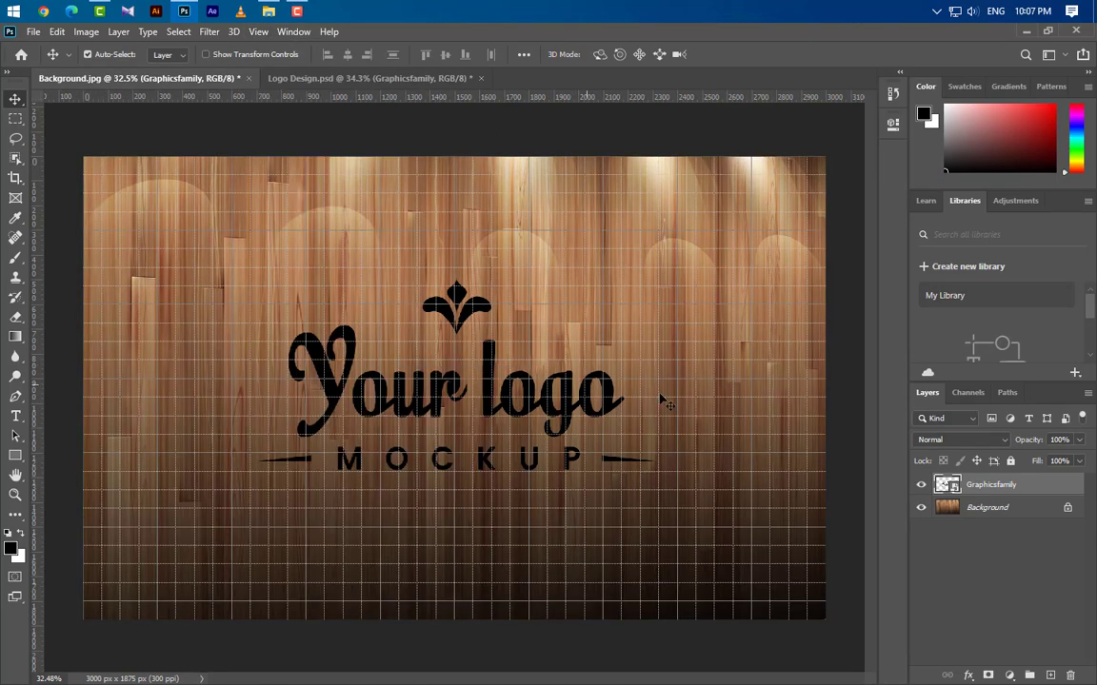
Draw a rectangle of about 3065 × 1950 px covering the whole canvas just above the Background layer and fill it with white (ffffff)
{"action": "left_click", "coordinate": [1024, 514]}
{"action": "left_click", "coordinate": [15, 456]}
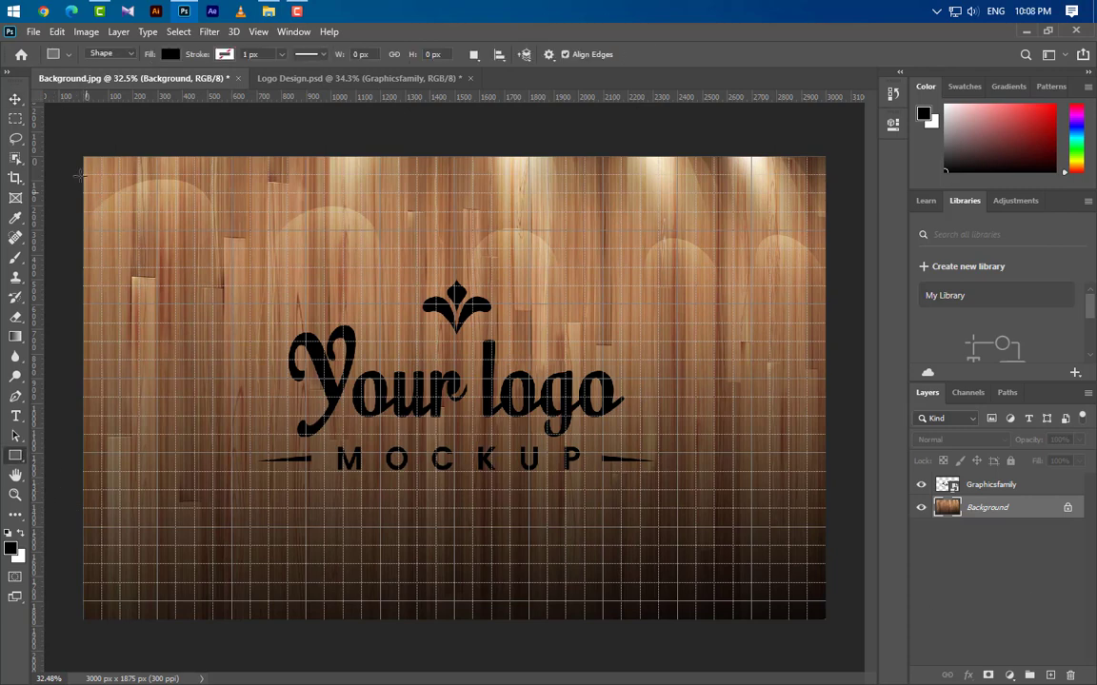
{"action": "left_click_drag", "start_coordinate": [76, 149], "coordinate": [835, 631]}
{"action": "left_click", "coordinate": [852, 120]}
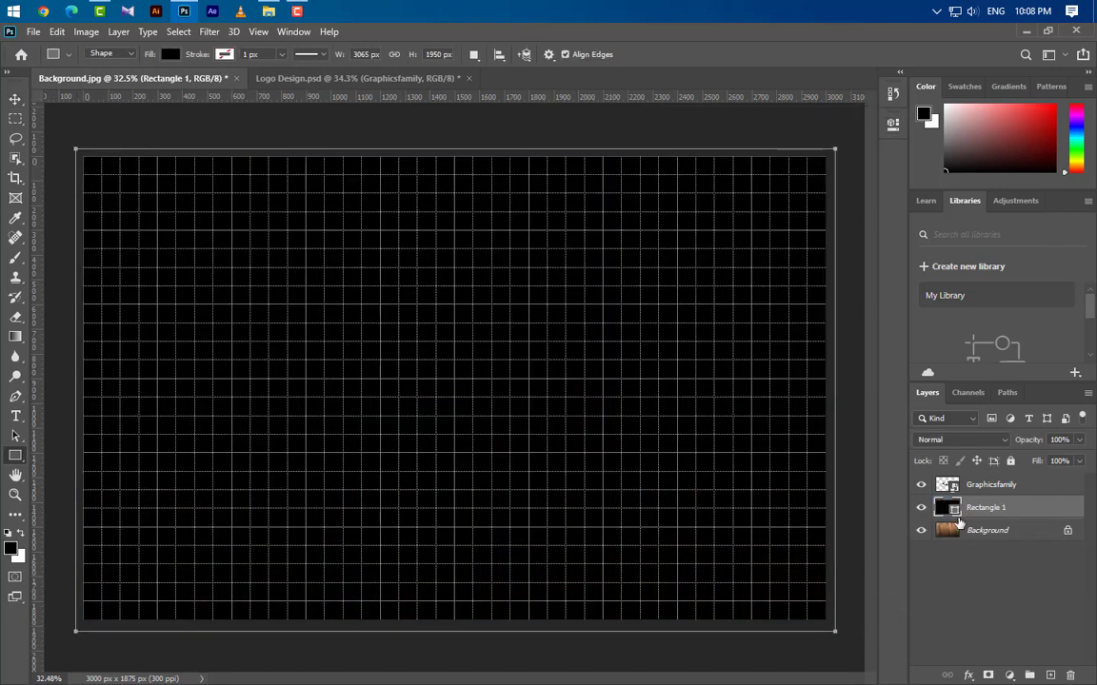
{"action": "double_click", "coordinate": [955, 511]}
{"action": "type", "text": "ffffff"}
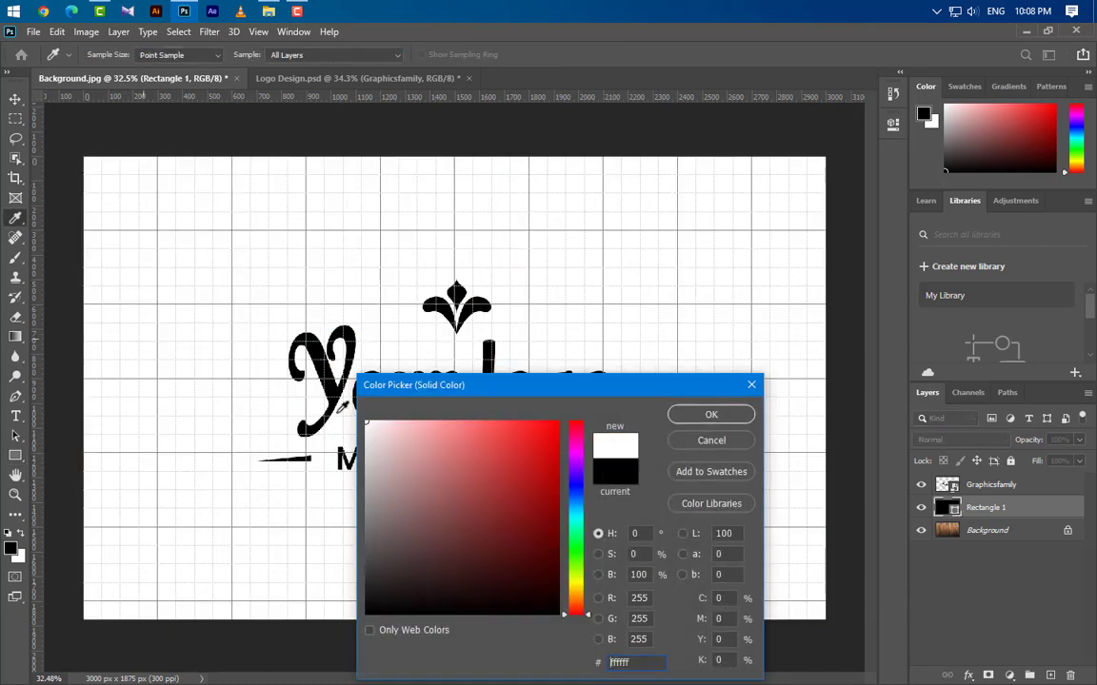
{"action": "left_click", "coordinate": [711, 419]}
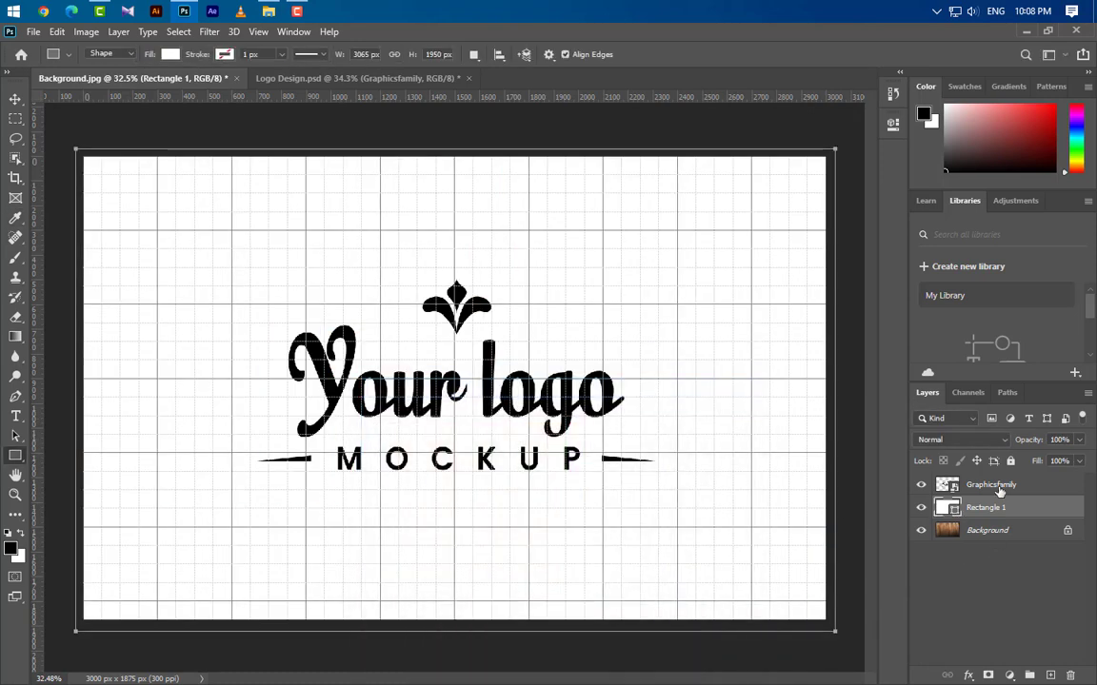
Distort the Graphicsfamily logo into perspective, making its left side taller and lowering its upper right corner slightly
{"action": "left_click", "coordinate": [1000, 489]}
{"action": "key", "text": "ctrl+t"}
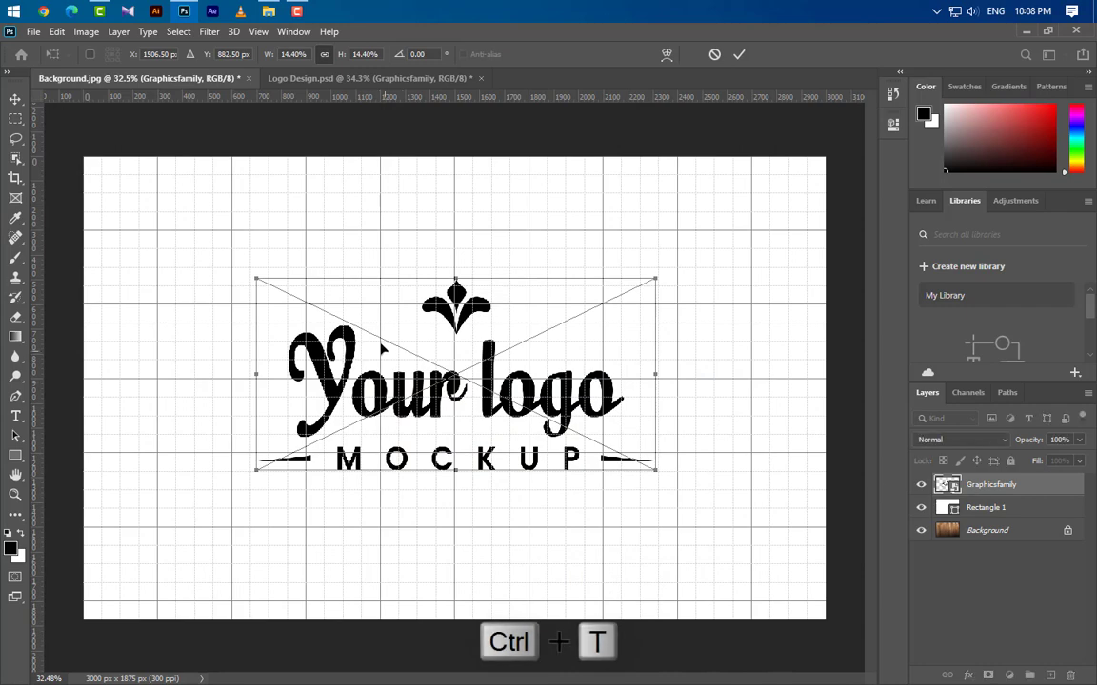
{"action": "right_click", "coordinate": [381, 349]}
{"action": "left_click", "coordinate": [409, 434]}
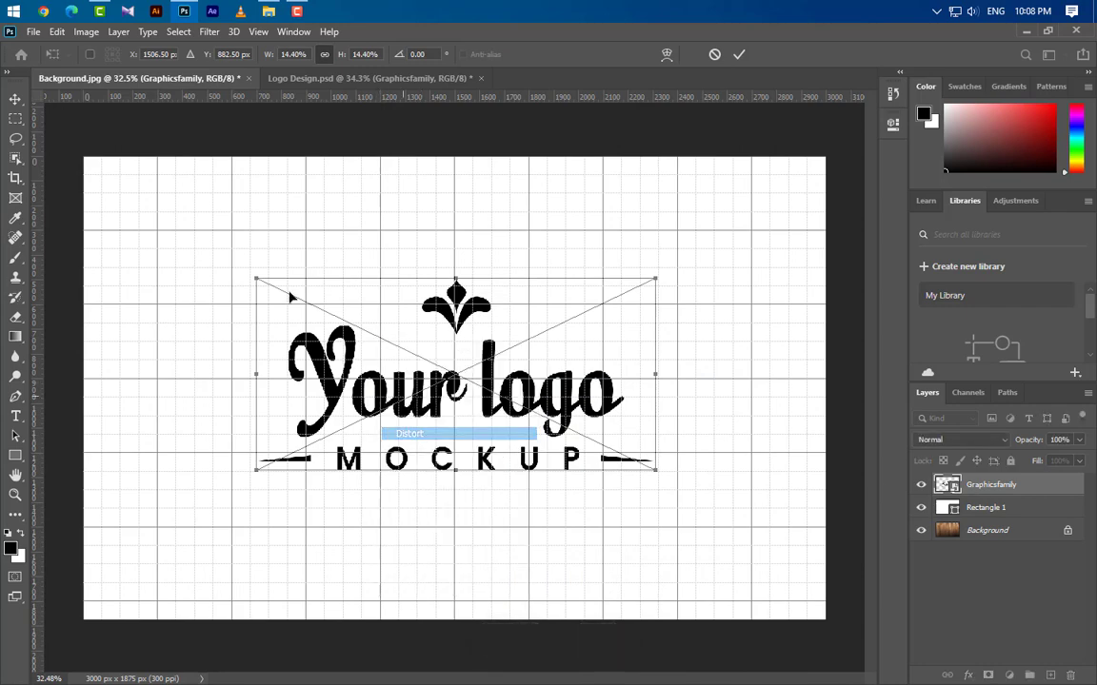
{"action": "left_click_drag", "start_coordinate": [258, 279], "coordinate": [276, 240]}
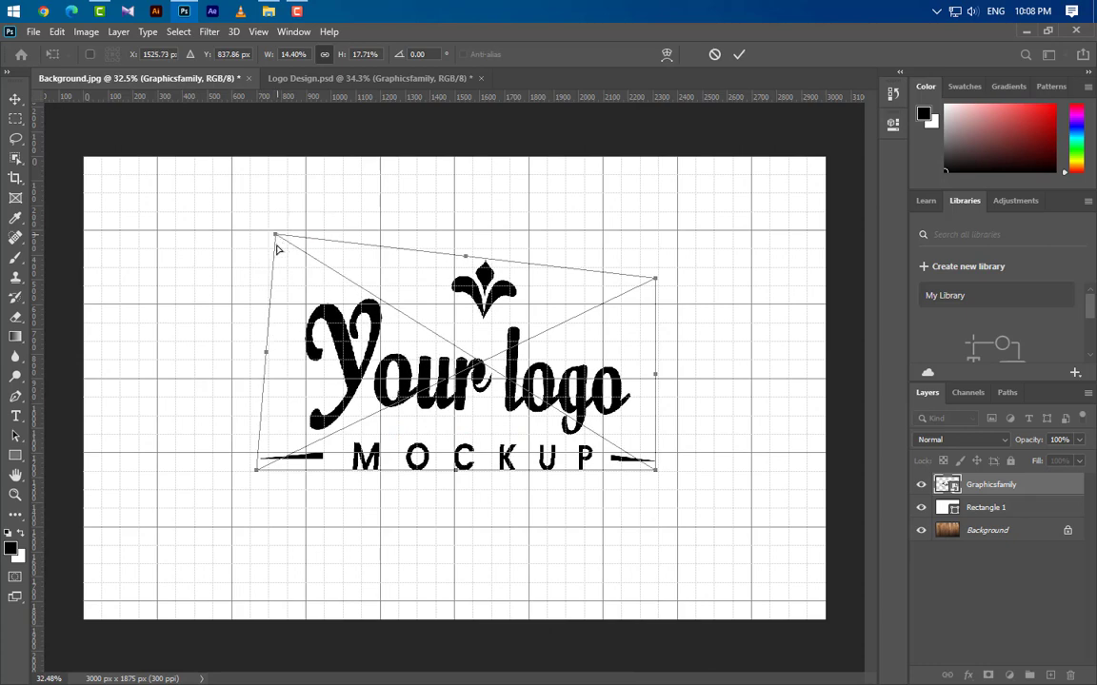
{"action": "left_click_drag", "start_coordinate": [256, 472], "coordinate": [277, 502]}
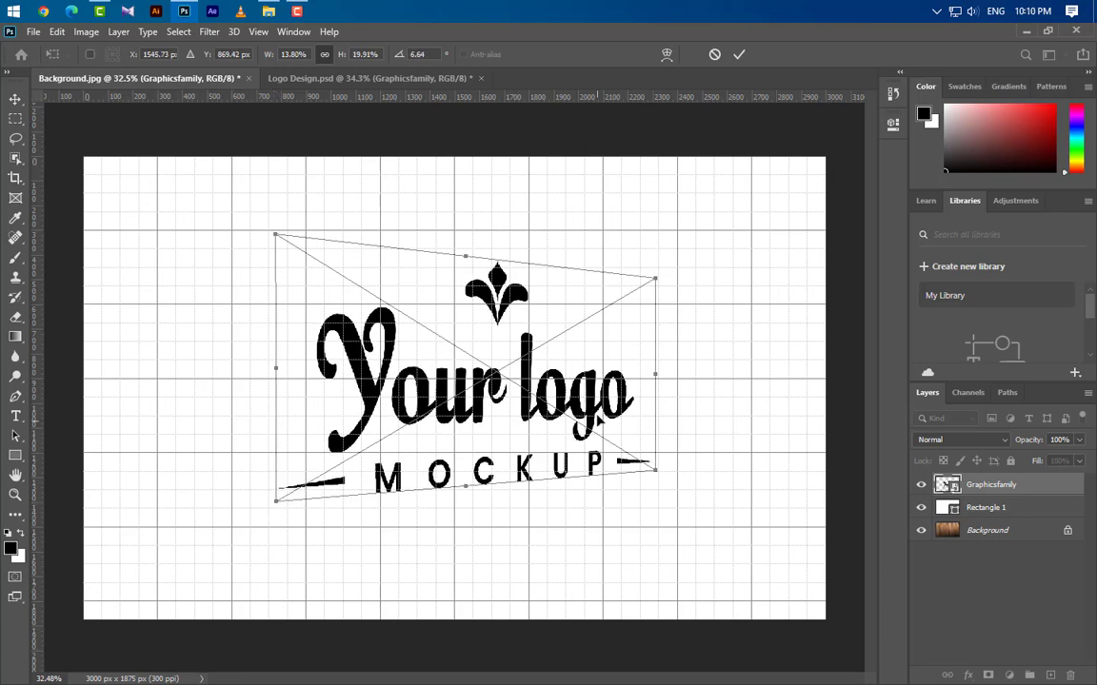
{"action": "left_click_drag", "start_coordinate": [655, 281], "coordinate": [654, 293]}
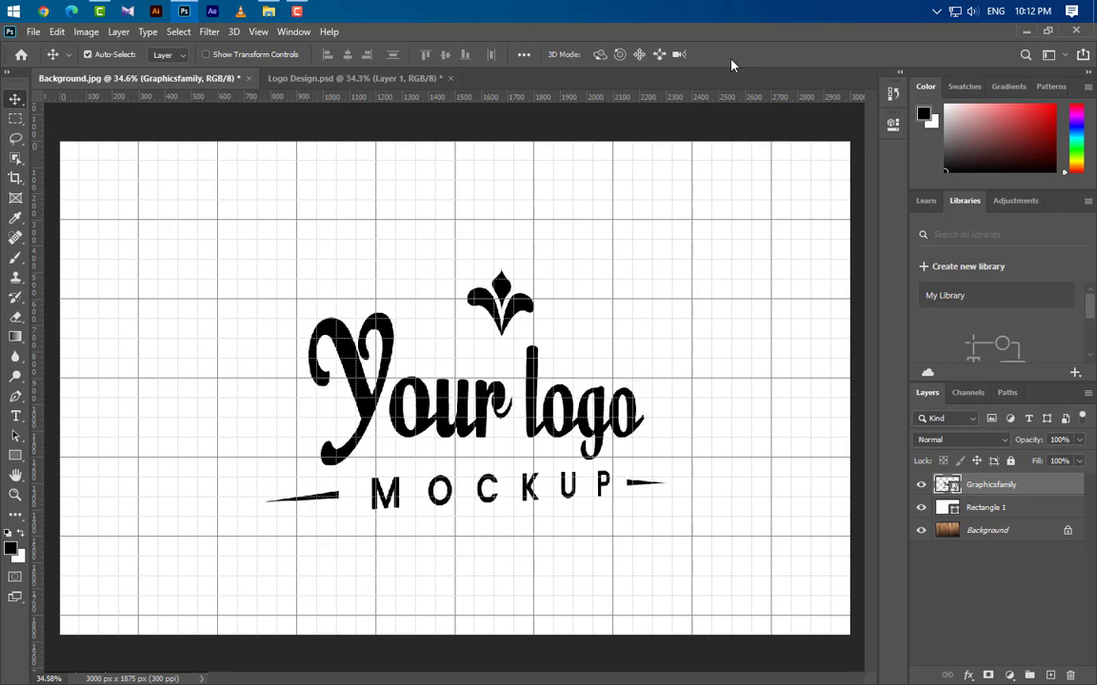
Refine the logo's perspective by shifting its lower right corner slightly outward and upward, and apply the transform
{"action": "key", "text": "ctrl+t"}
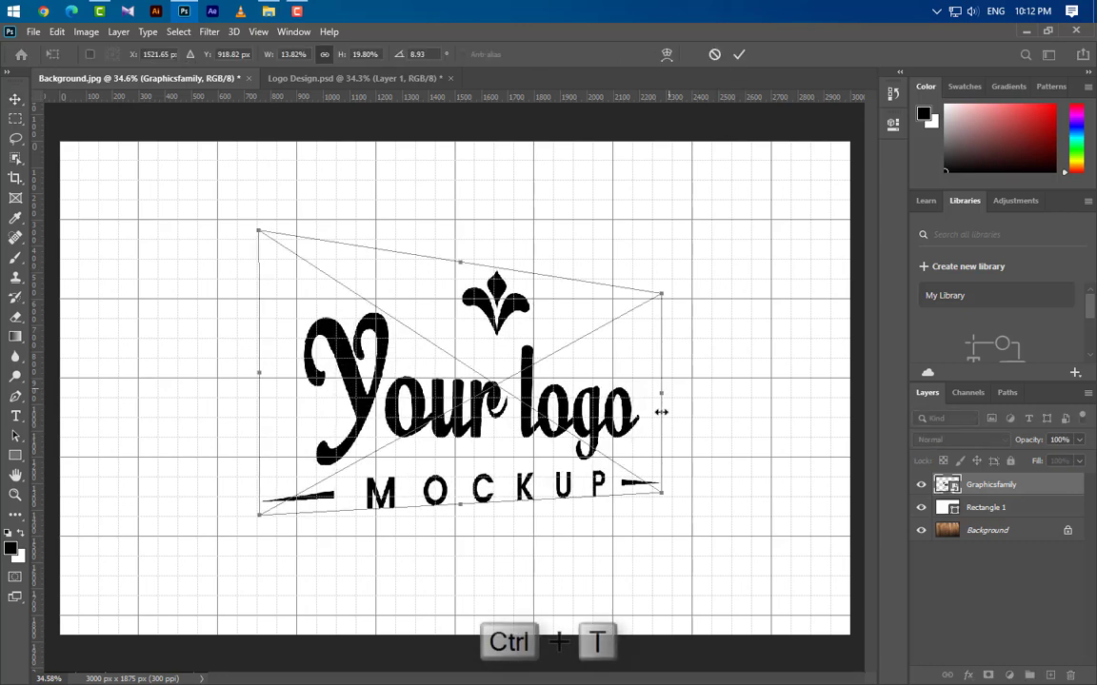
{"action": "mouse_move", "coordinate": [661, 494]}
{"action": "left_mouse_down"}
{"action": "mouse_move", "coordinate": [668, 476]}
{"action": "mouse_move", "coordinate": [672, 491]}
{"action": "left_mouse_up"}
{"action": "left_click", "coordinate": [738, 54]}
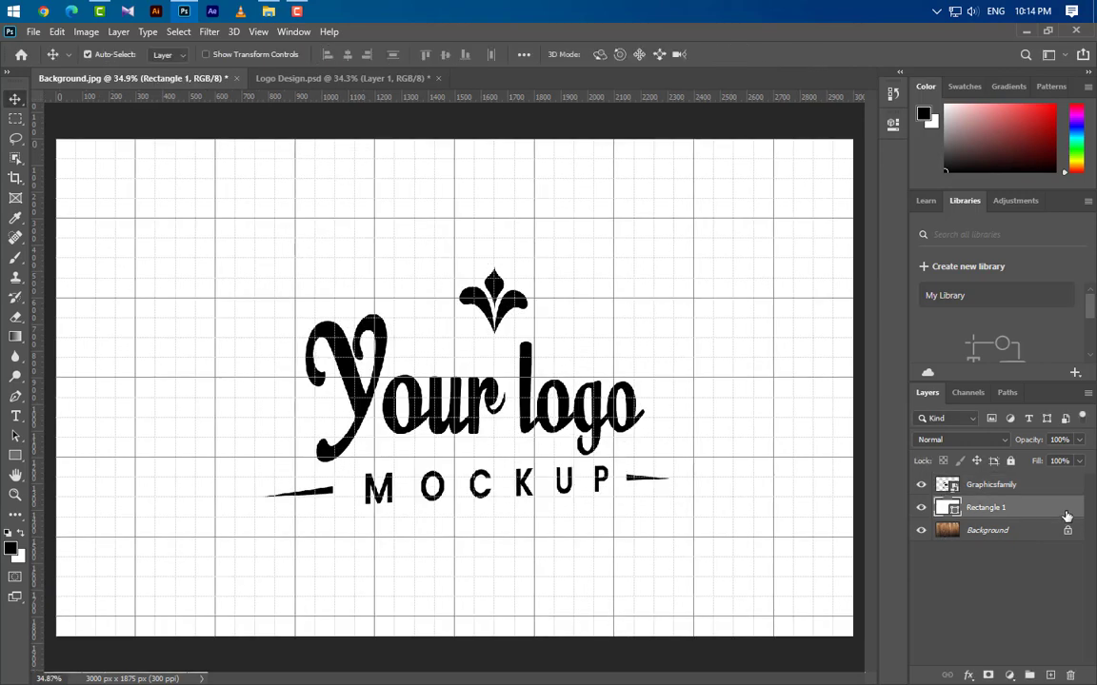
Delete the white rectangle layer and hide the grid
{"action": "left_click_drag", "start_coordinate": [1068, 515], "coordinate": [1071, 676]}
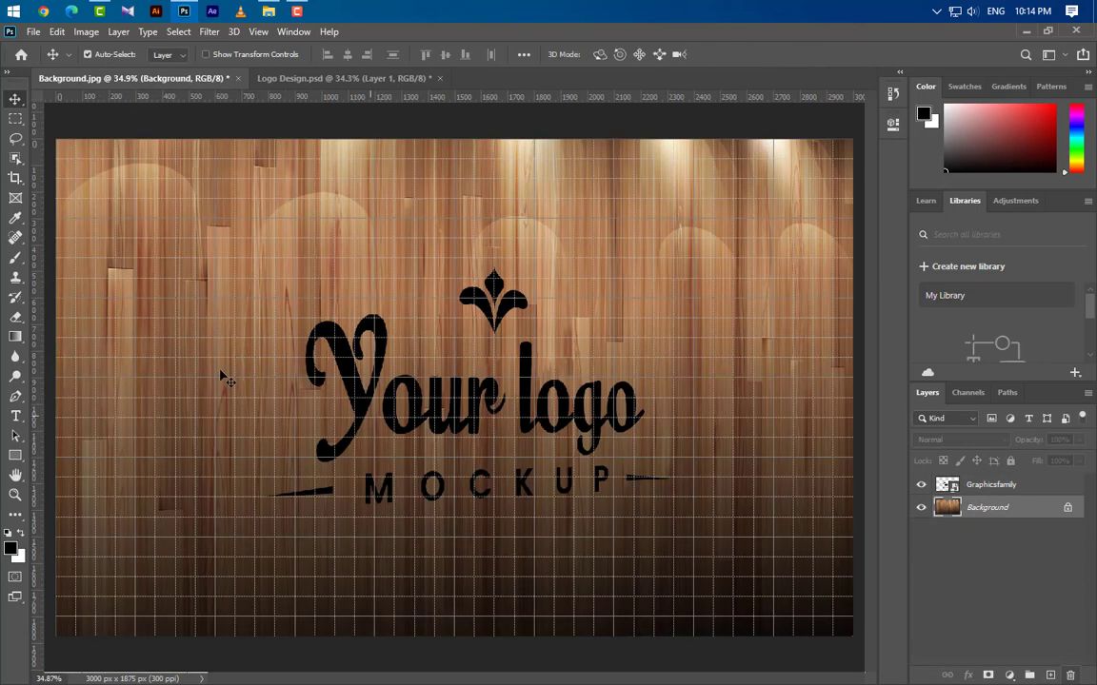
{"action": "left_click", "coordinate": [258, 33]}
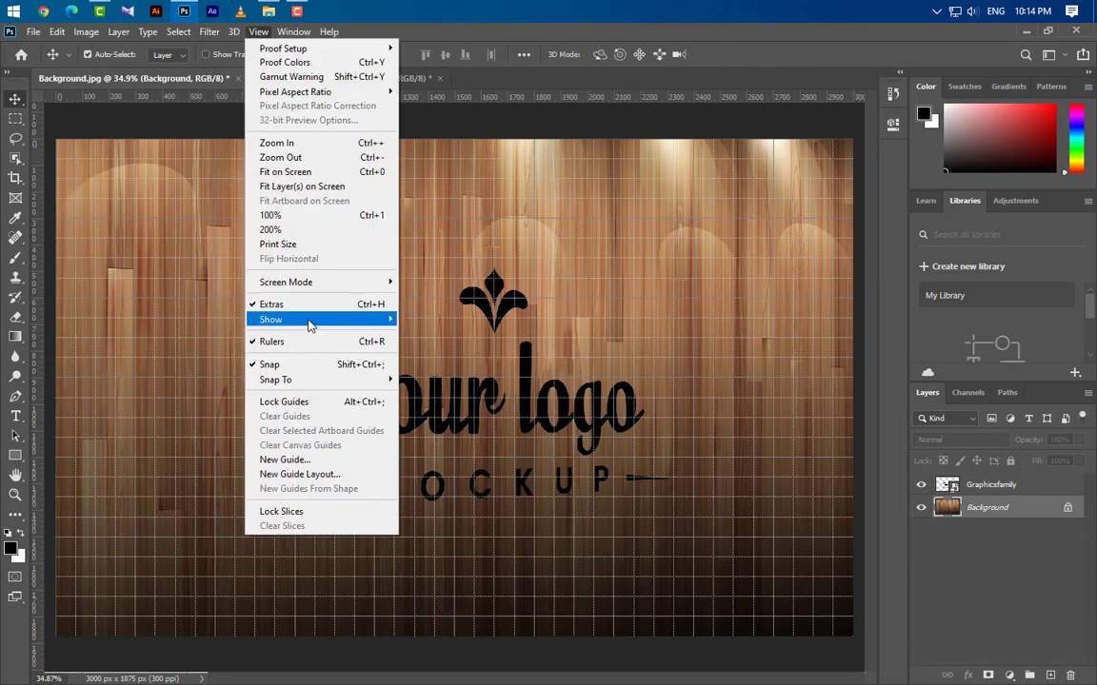
{"action": "mouse_move", "coordinate": [303, 320]}
{"action": "left_click", "coordinate": [439, 370]}
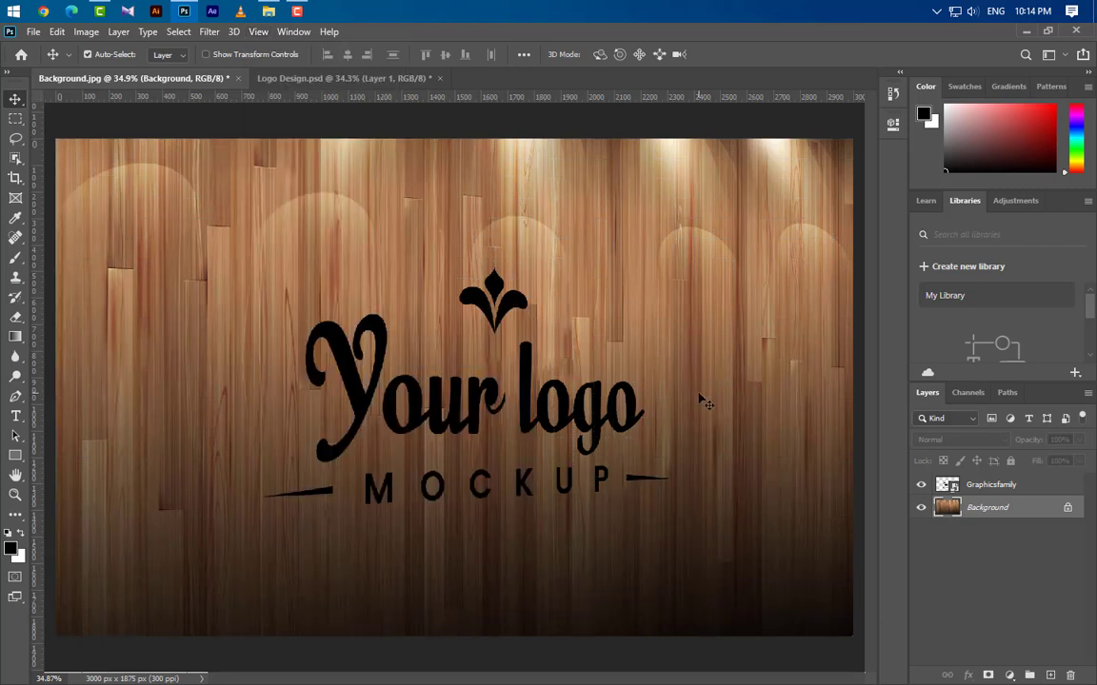
Add a black (000000) Color Overlay effect to the Graphicsfamily logo layer
{"action": "left_click", "coordinate": [1029, 489]}
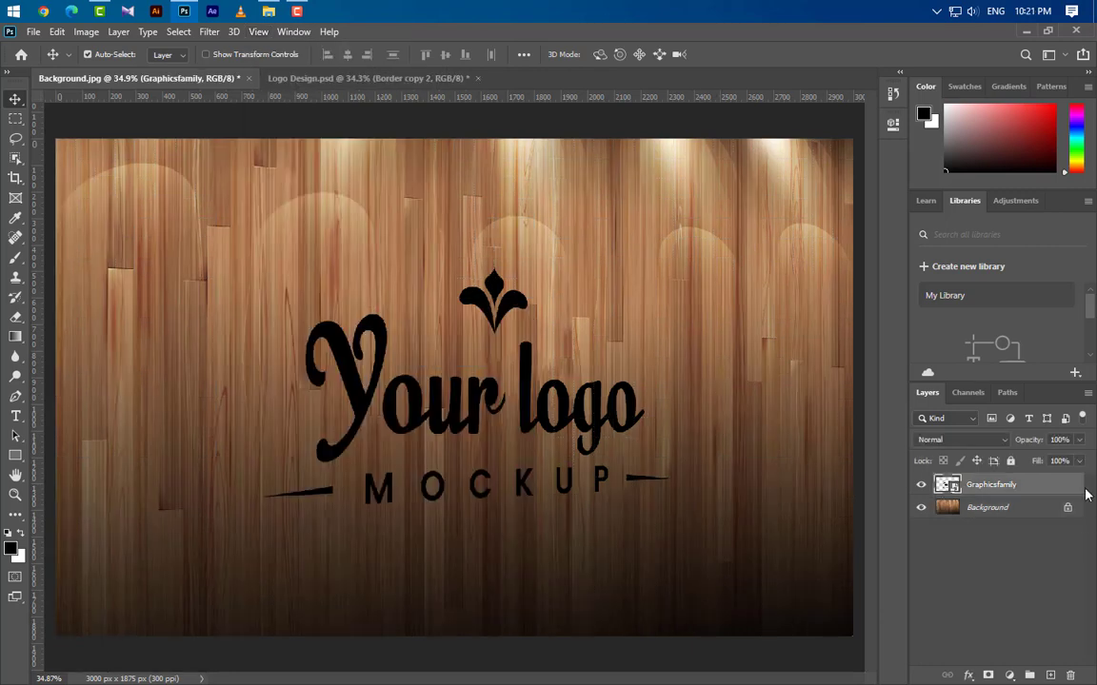
{"action": "double_click", "coordinate": [1074, 490]}
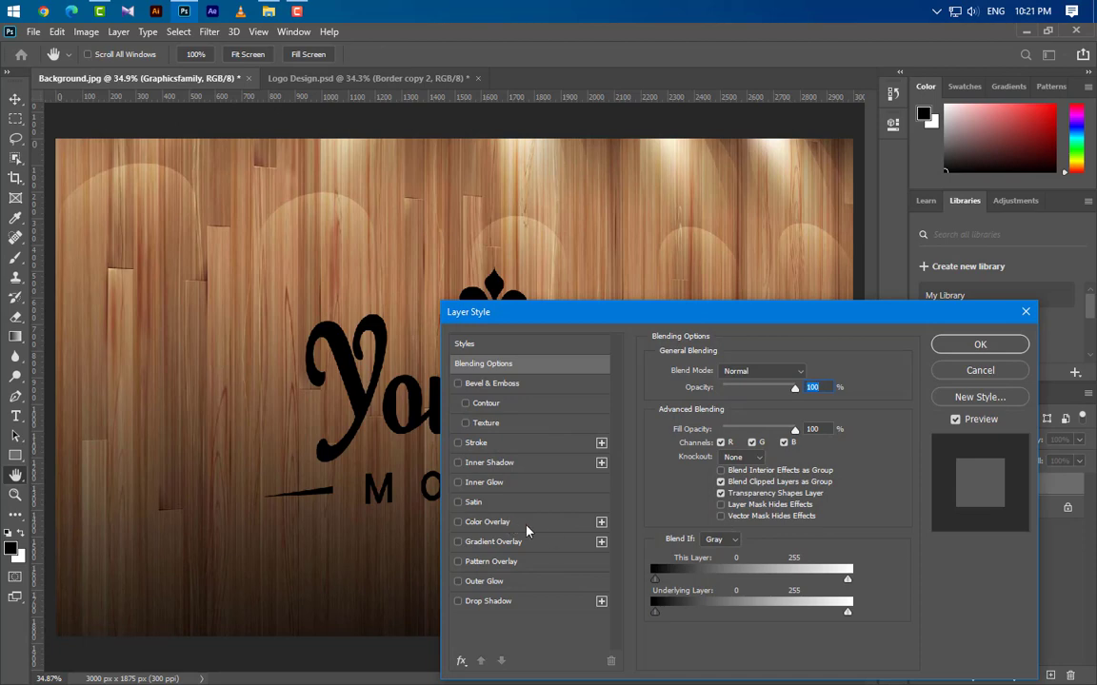
{"action": "left_click", "coordinate": [527, 528]}
{"action": "left_click", "coordinate": [809, 372]}
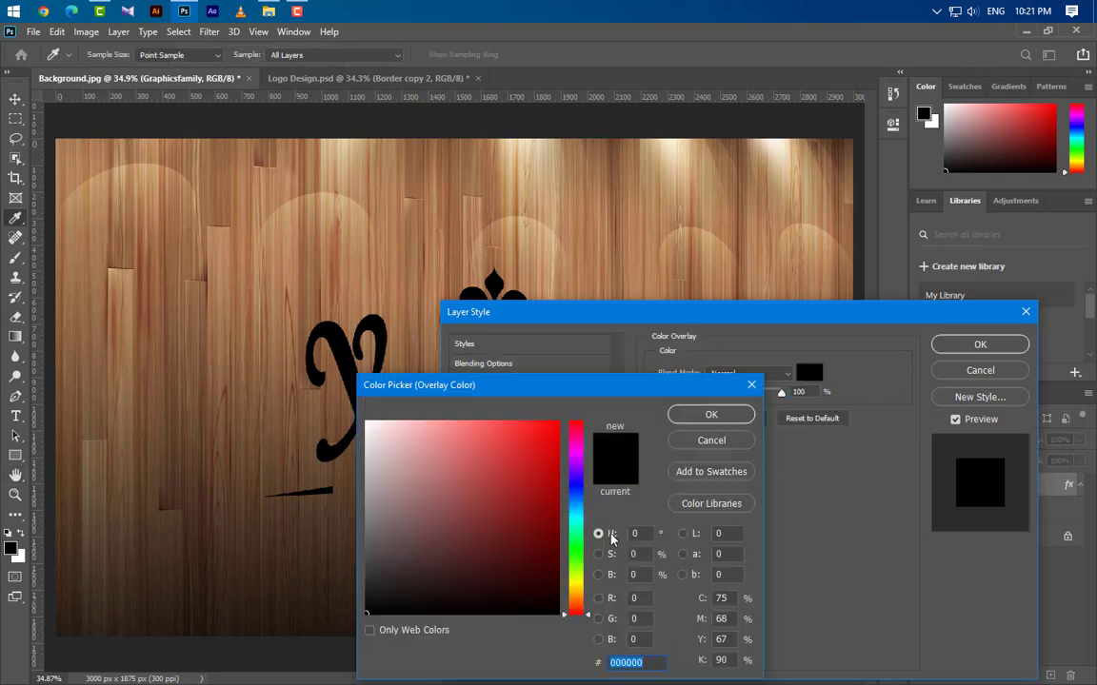
{"action": "left_click", "coordinate": [711, 414]}
{"action": "left_click", "coordinate": [962, 349]}
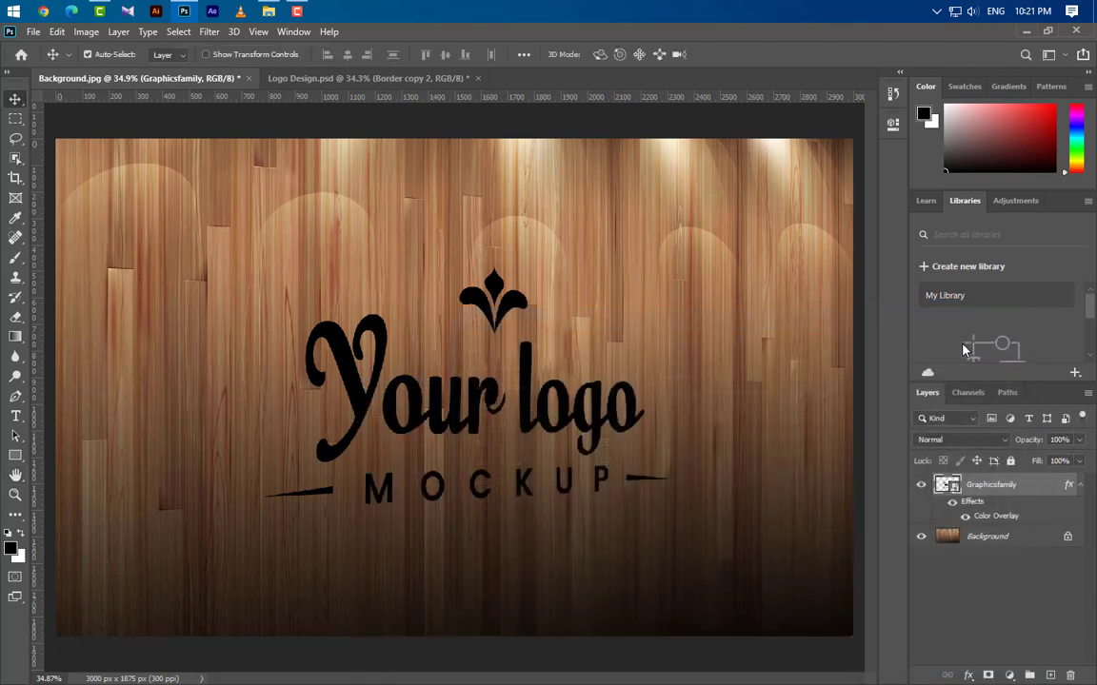
Apply a Gaussian Blur with a 25-pixel radius to the Graphicsfamily logo layer
{"action": "left_click", "coordinate": [209, 31]}
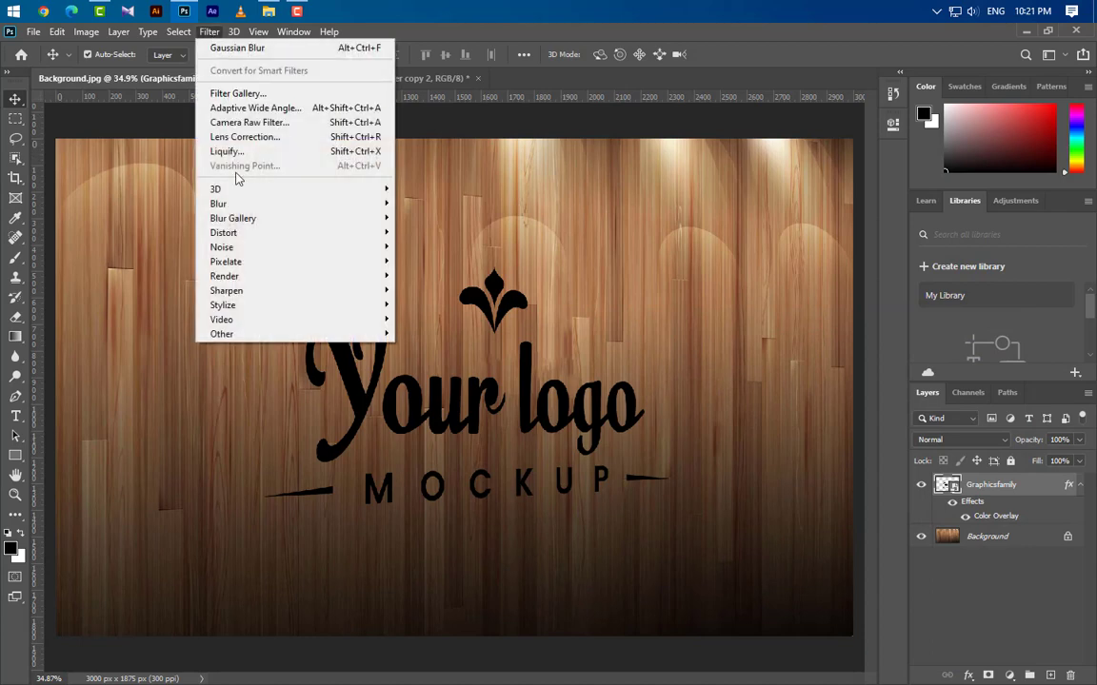
{"action": "mouse_move", "coordinate": [381, 206]}
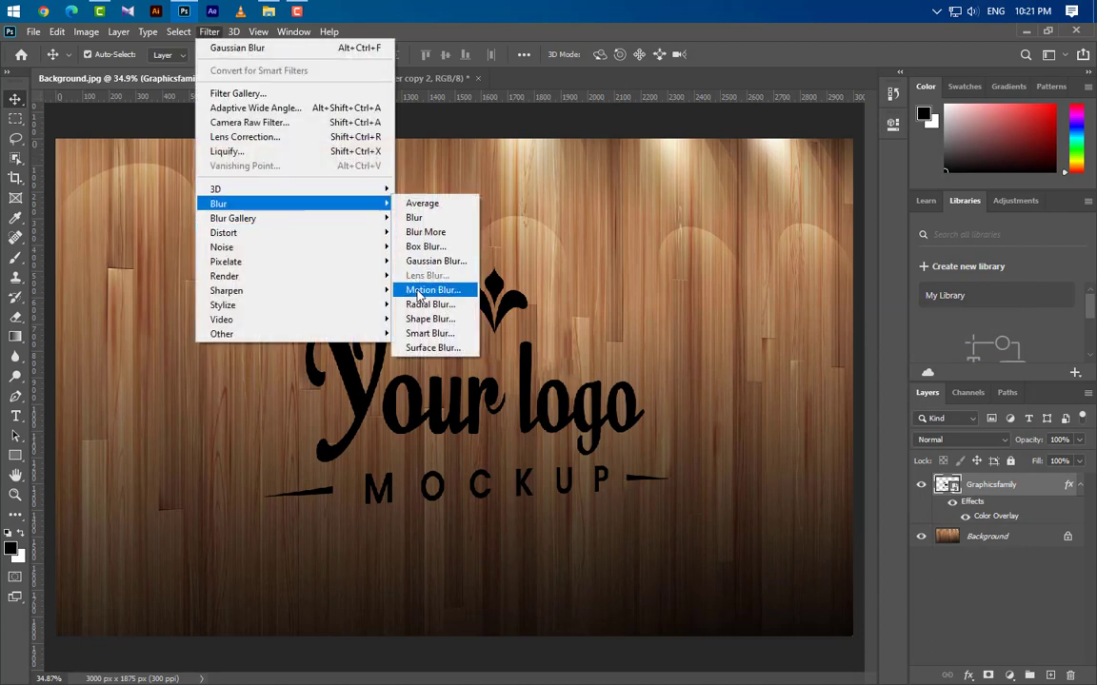
{"action": "left_click", "coordinate": [430, 261]}
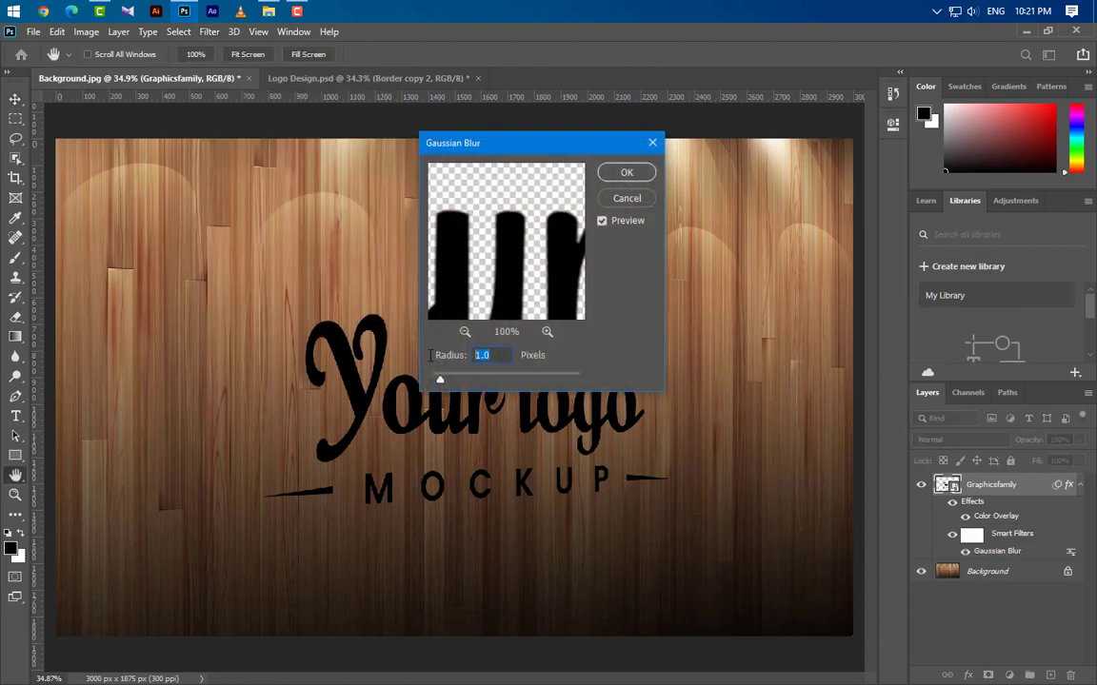
{"action": "type", "text": "25"}
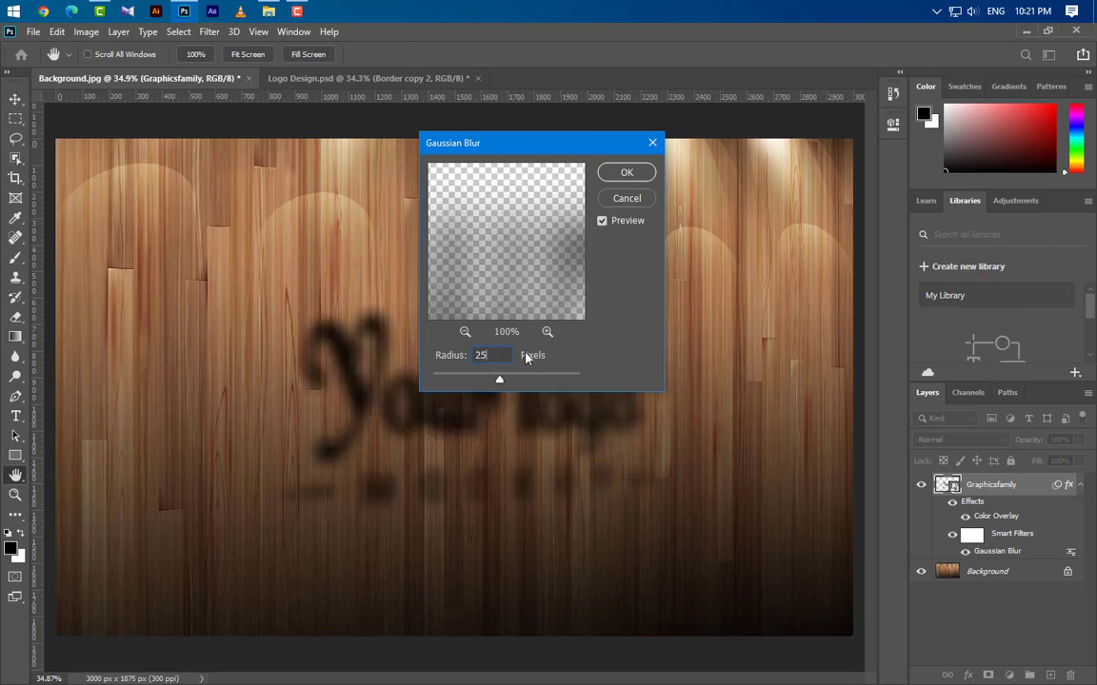
{"action": "left_click", "coordinate": [626, 173]}
Apply a Motion Blur with a 90° angle and 200-pixel distance to the Graphicsfamily layer, and set the layer's opacity to 35%
{"action": "left_click", "coordinate": [210, 31]}
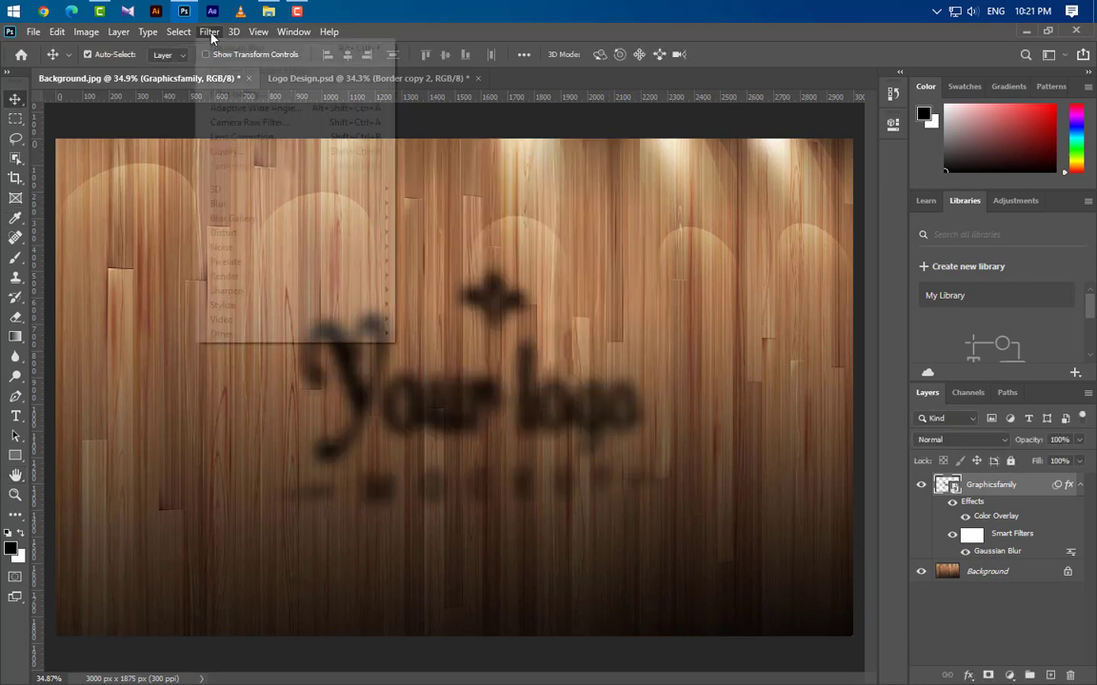
{"action": "mouse_move", "coordinate": [238, 204]}
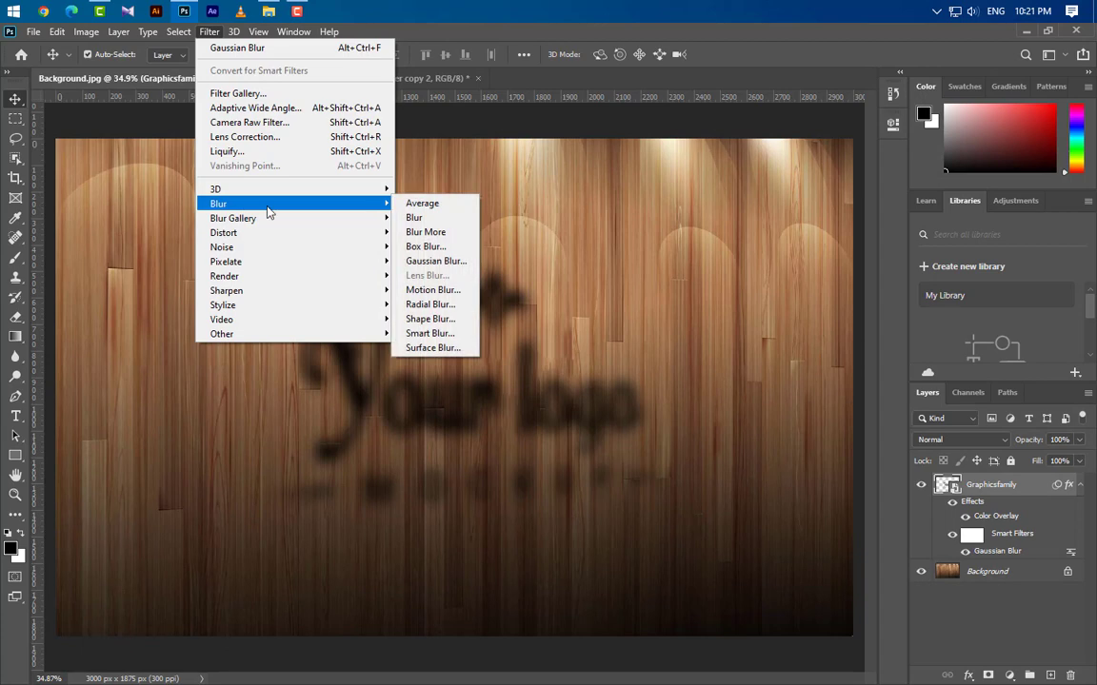
{"action": "left_click", "coordinate": [414, 289]}
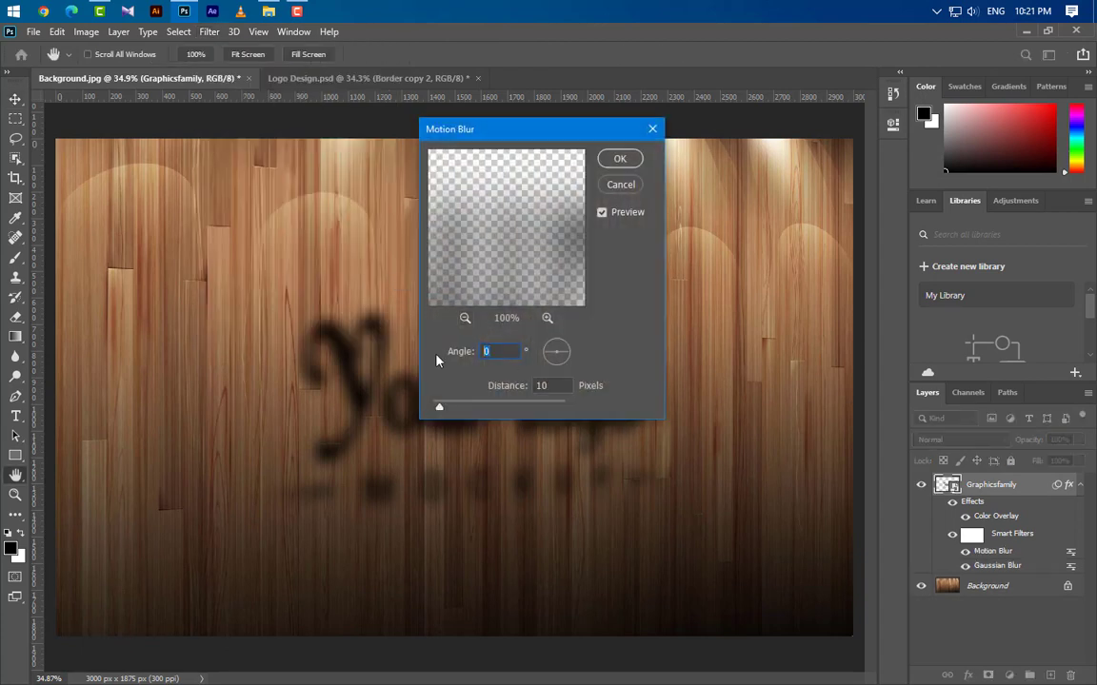
{"action": "type", "text": "90"}
{"action": "key", "text": "Tab"}
{"action": "type", "text": "200"}
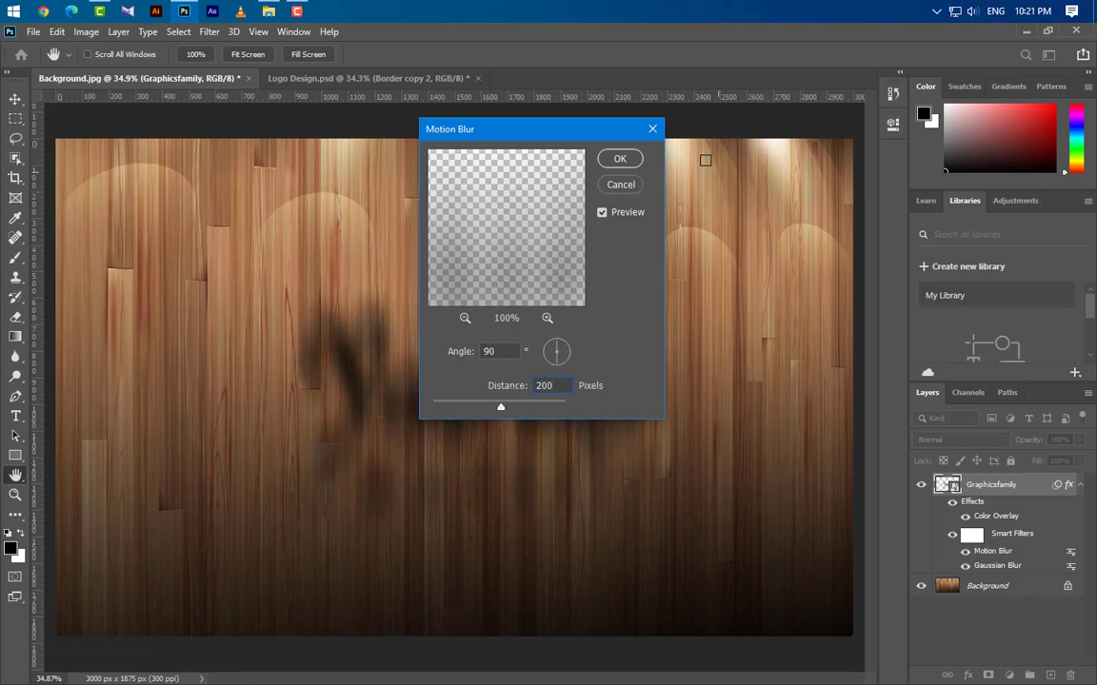
{"action": "left_click", "coordinate": [619, 160]}
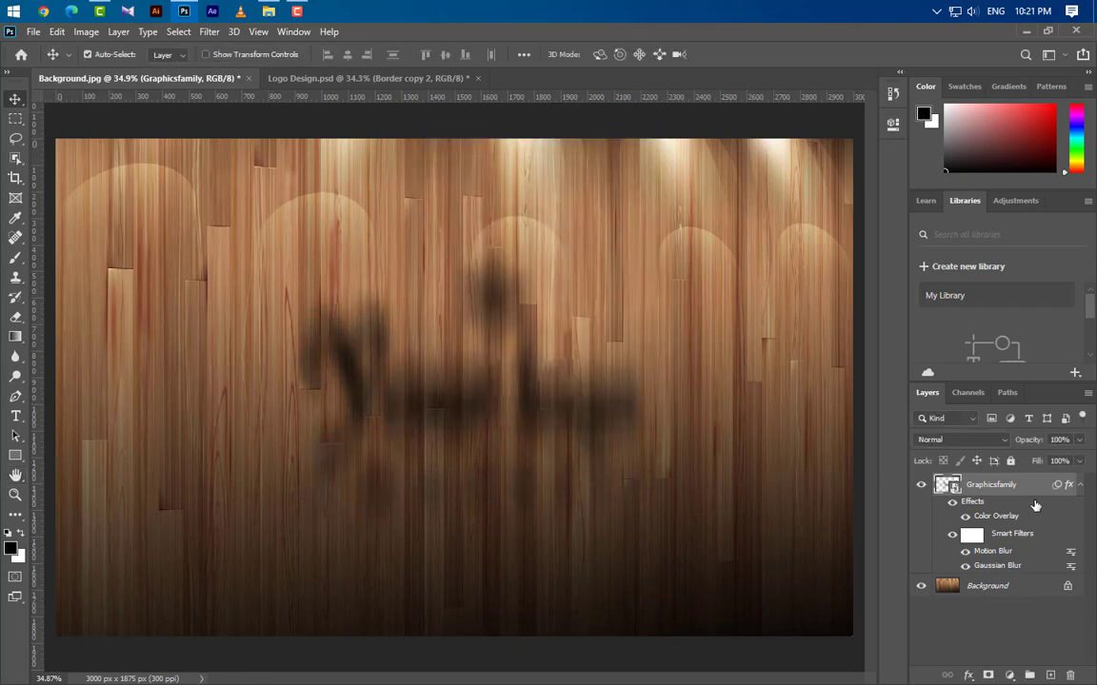
{"action": "type", "text": "35"}
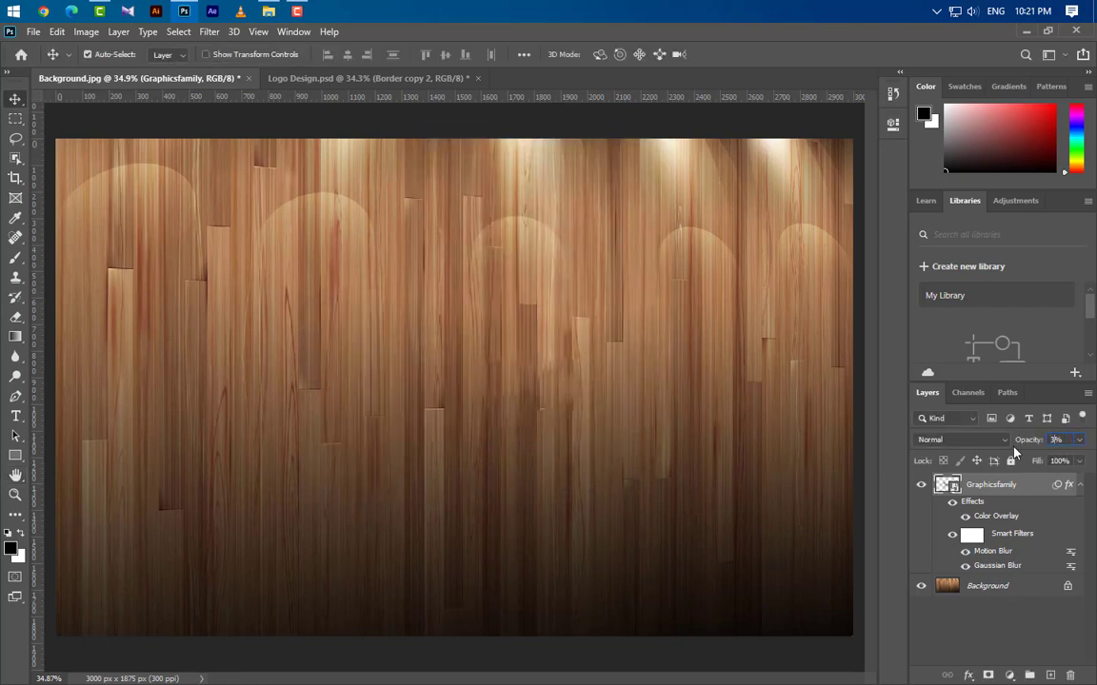
{"action": "left_click", "coordinate": [1079, 486]}
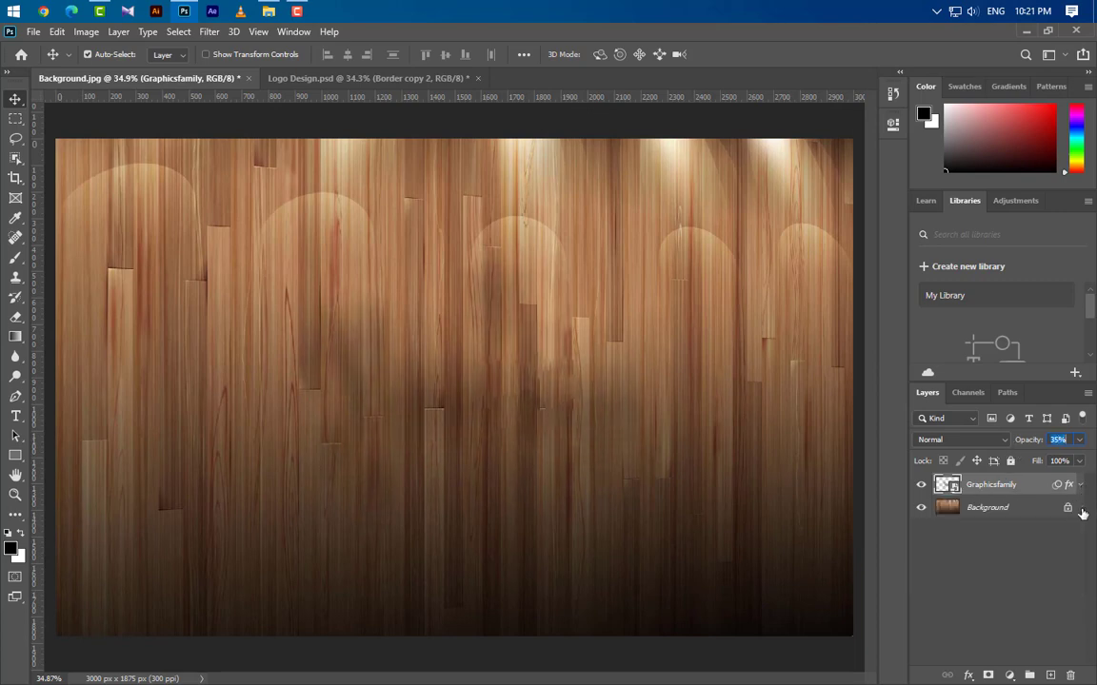
Duplicate the Graphicsfamily layer and set the duplicate's Motion Blur distance to 35 pixels
{"action": "left_click_drag", "start_coordinate": [1042, 491], "coordinate": [1050, 675]}
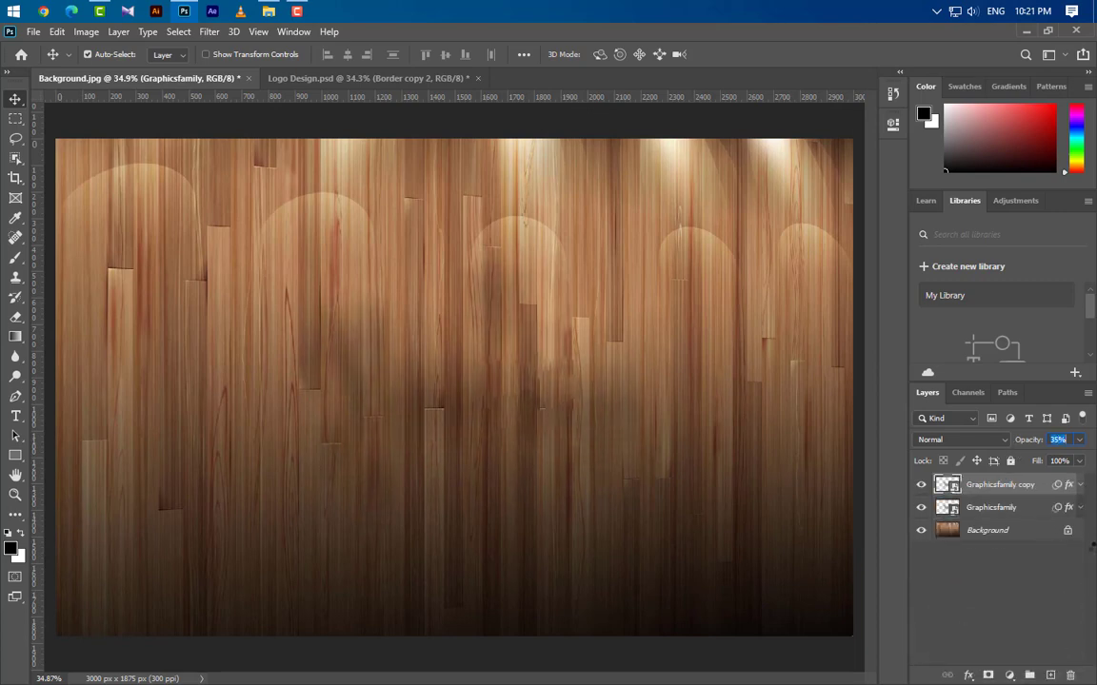
{"action": "left_click", "coordinate": [1080, 486]}
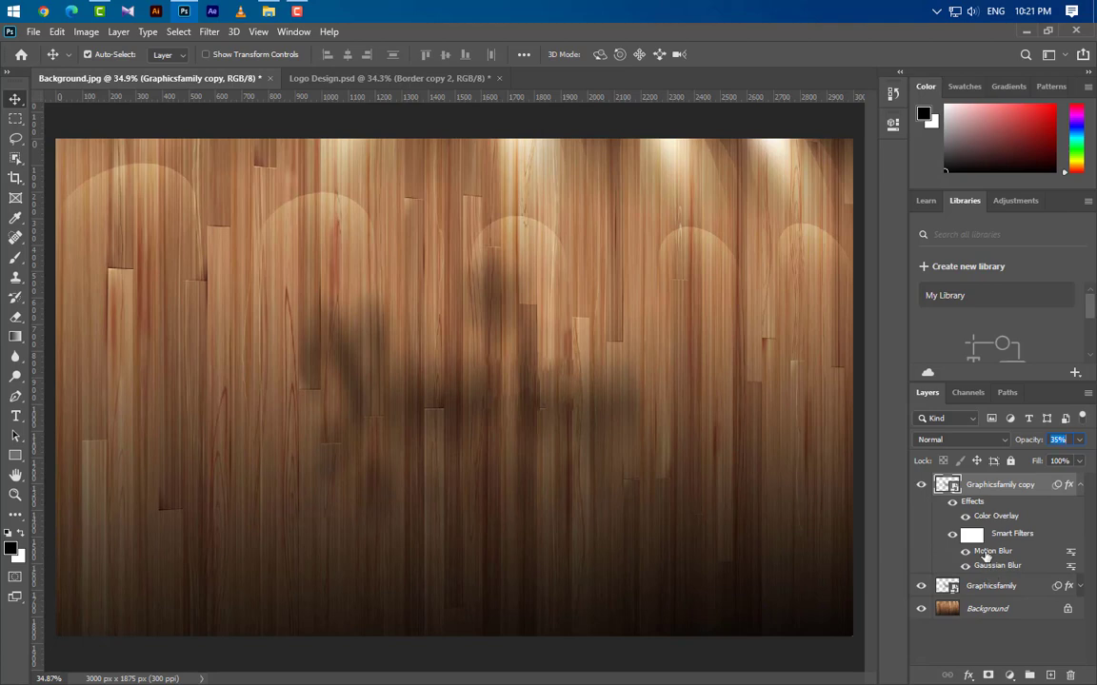
{"action": "double_click", "coordinate": [988, 552]}
{"action": "key", "text": "Tab"}
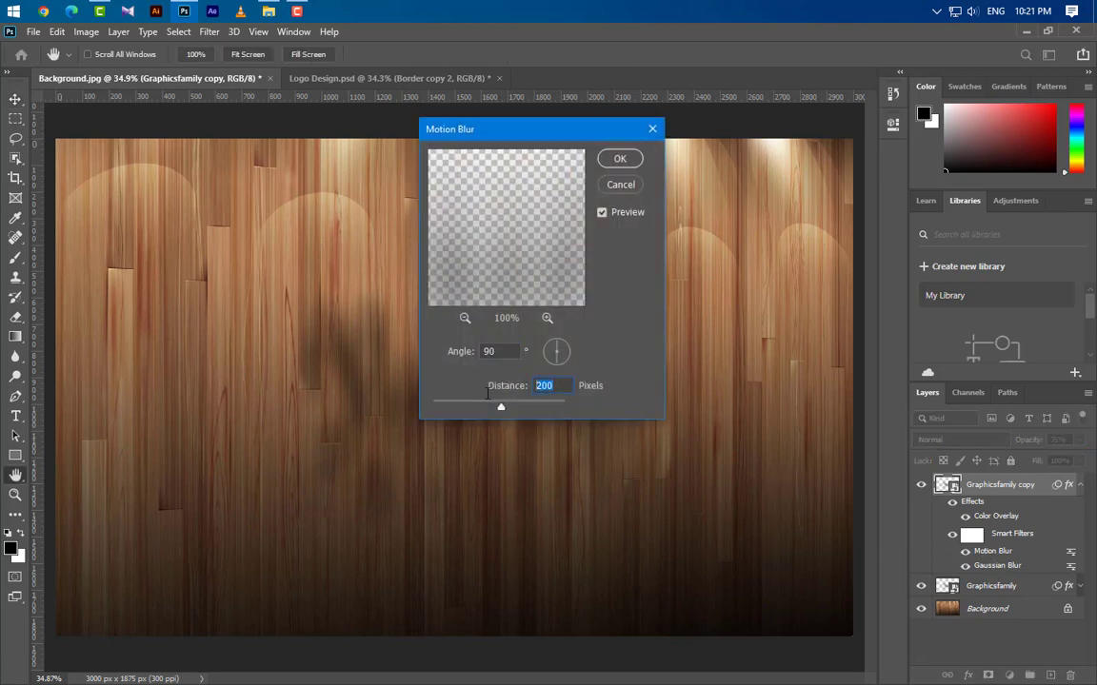
{"action": "type", "text": "35"}
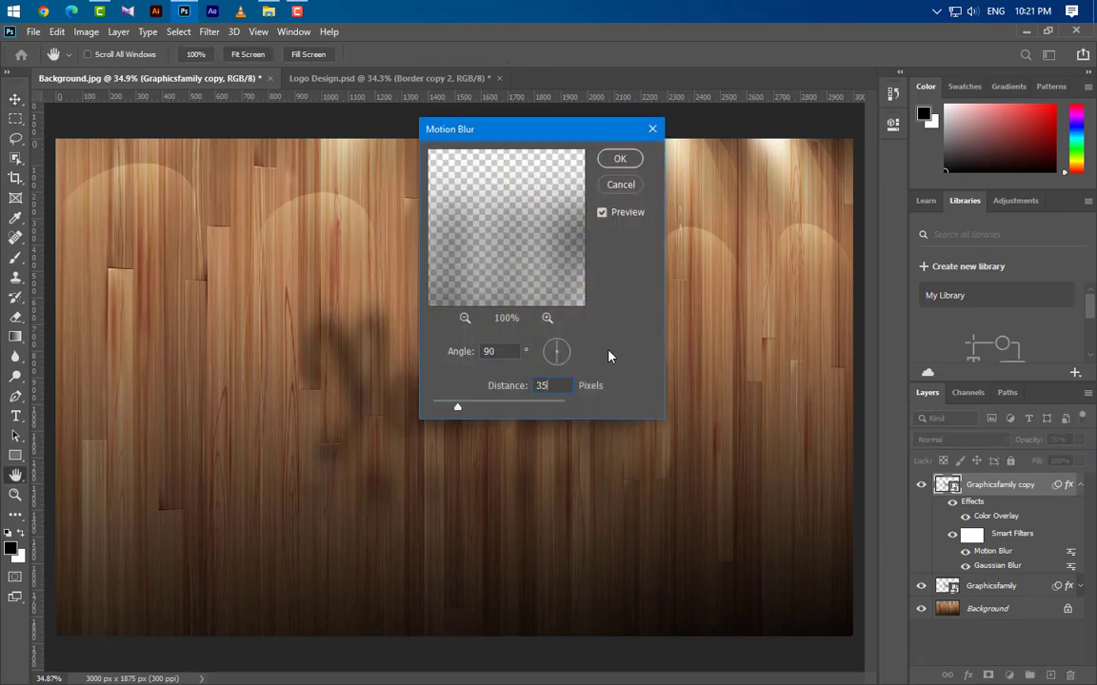
{"action": "left_click", "coordinate": [620, 159]}
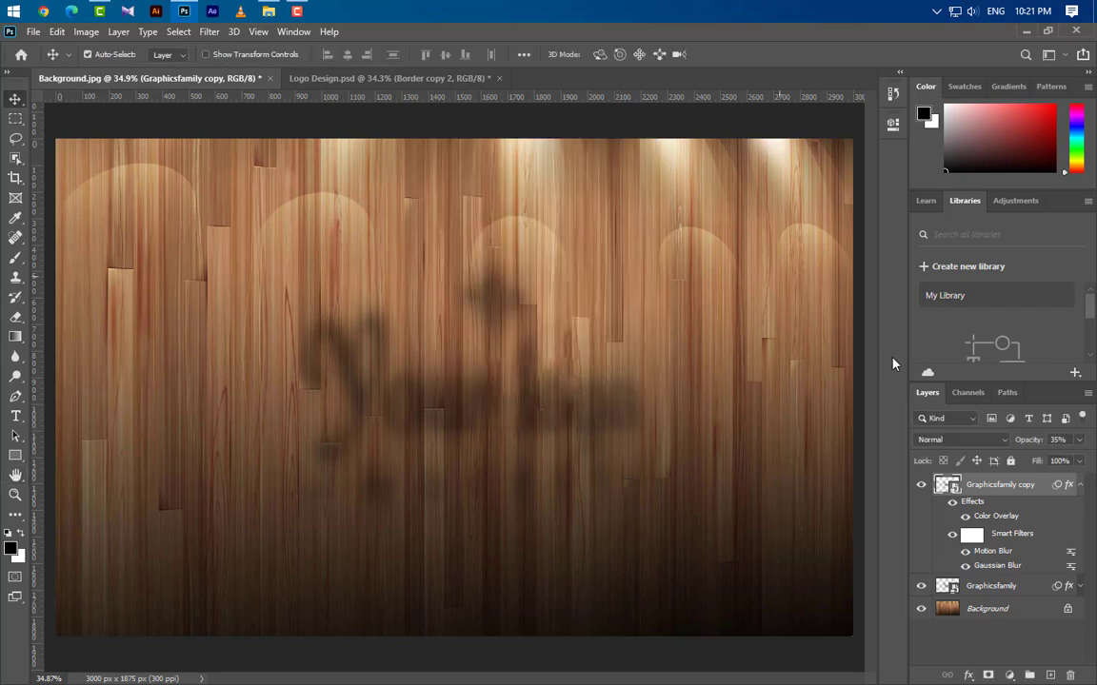
Set the Gaussian Blur radius of the Graphicsfamily copy layer to 8 pixels
{"action": "double_click", "coordinate": [1002, 566]}
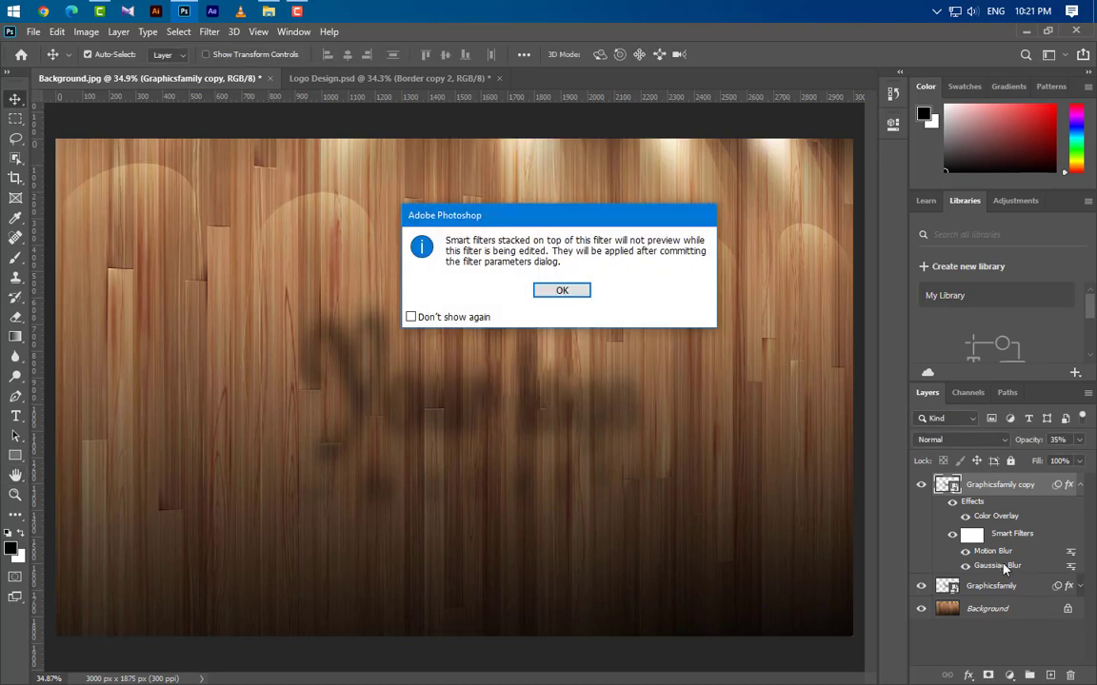
{"action": "left_click", "coordinate": [558, 290]}
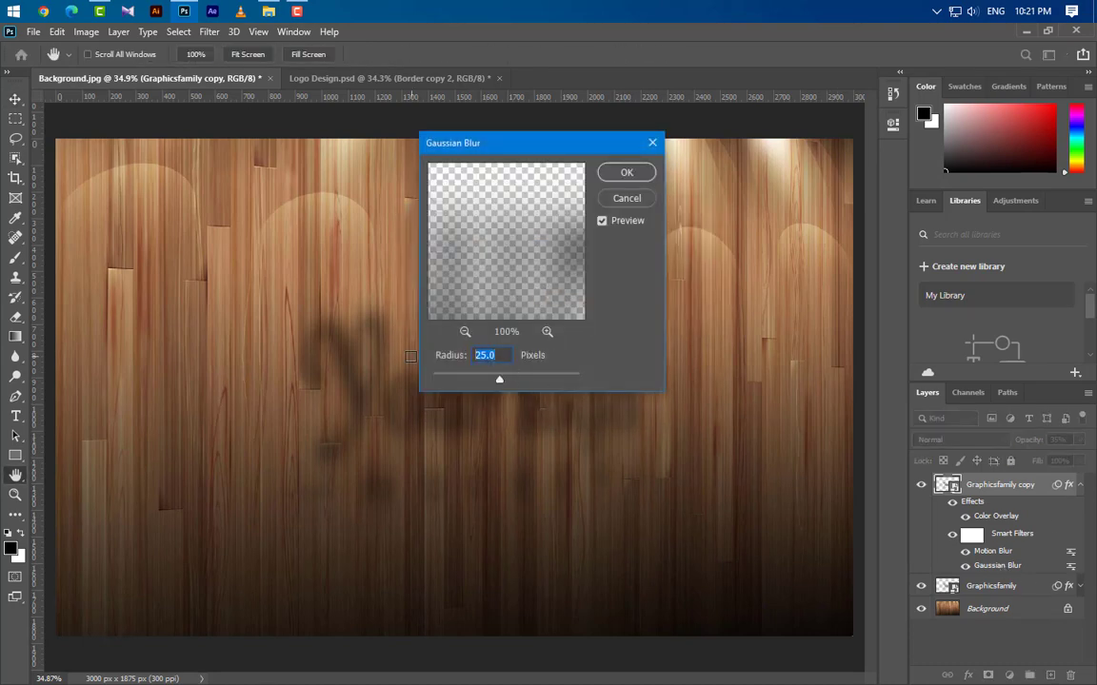
{"action": "type", "text": "8"}
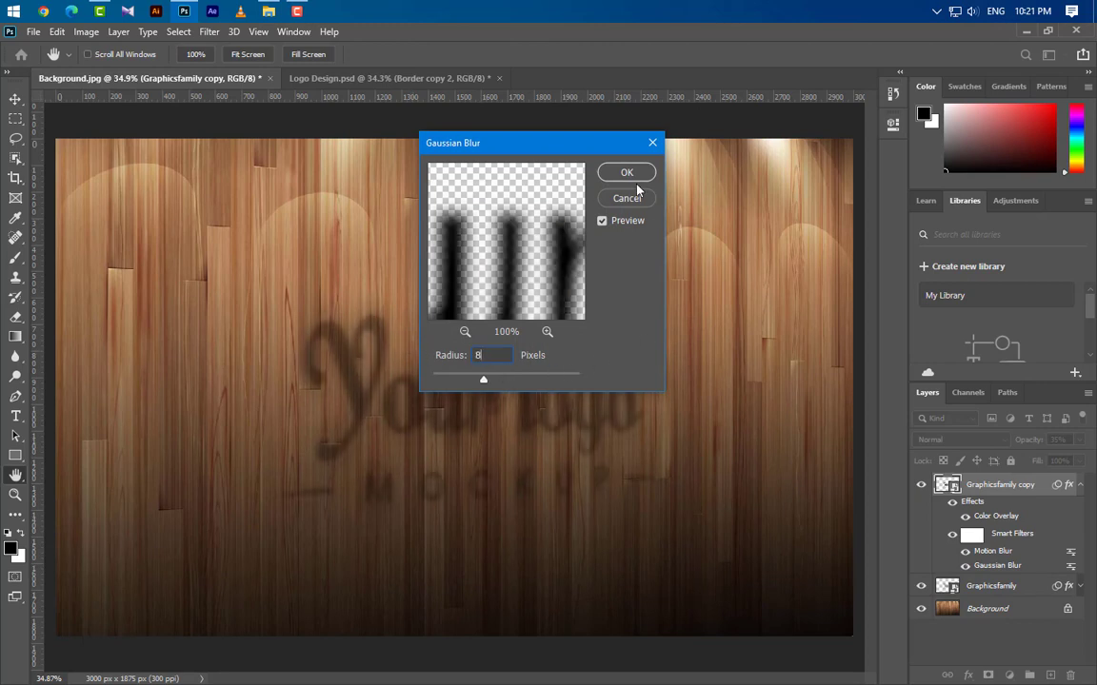
{"action": "left_click", "coordinate": [628, 172]}
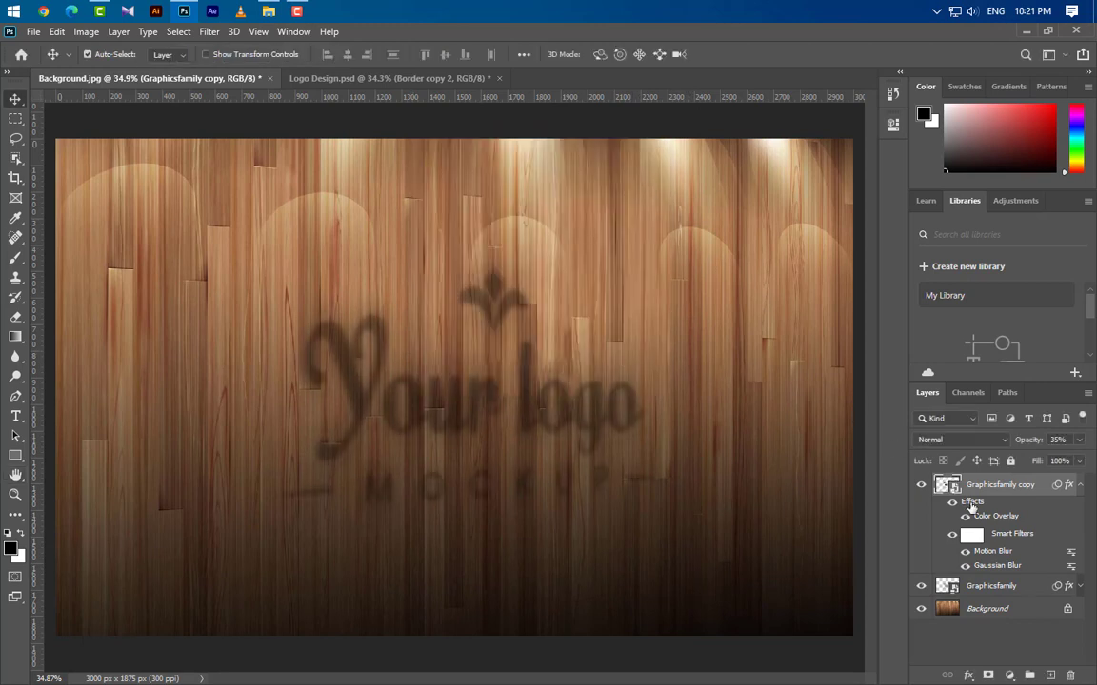
{"action": "left_click", "coordinate": [1079, 485]}
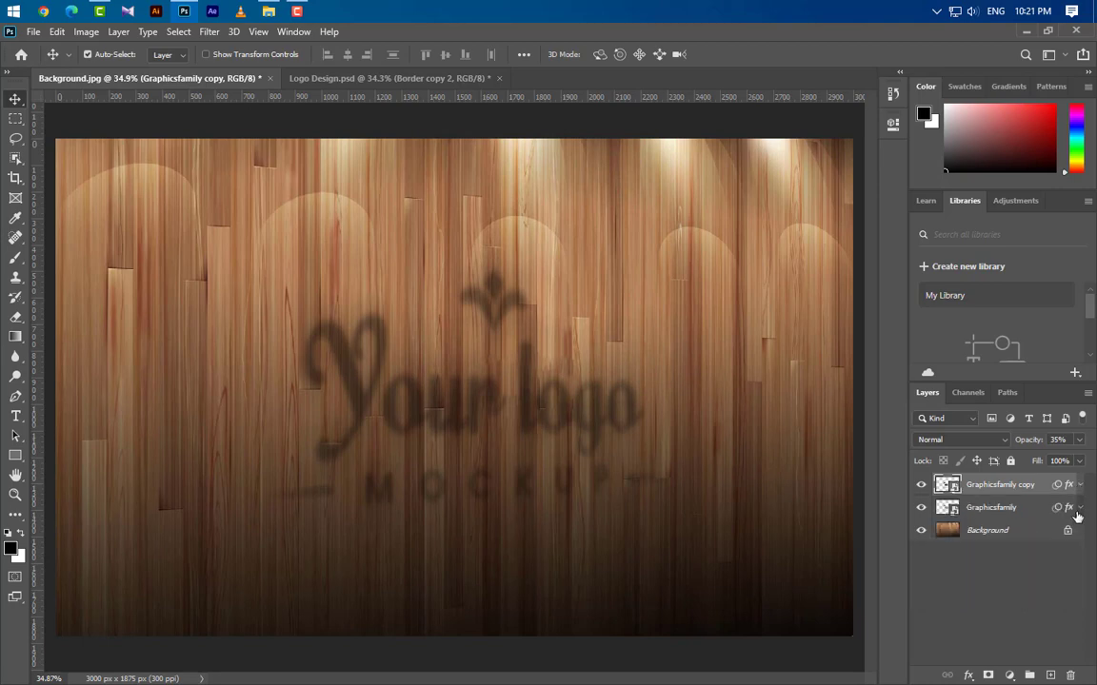
Duplicate the Graphicsfamily copy layer and remove all smart filters from the duplicate
{"action": "left_click_drag", "start_coordinate": [1053, 487], "coordinate": [1050, 675]}
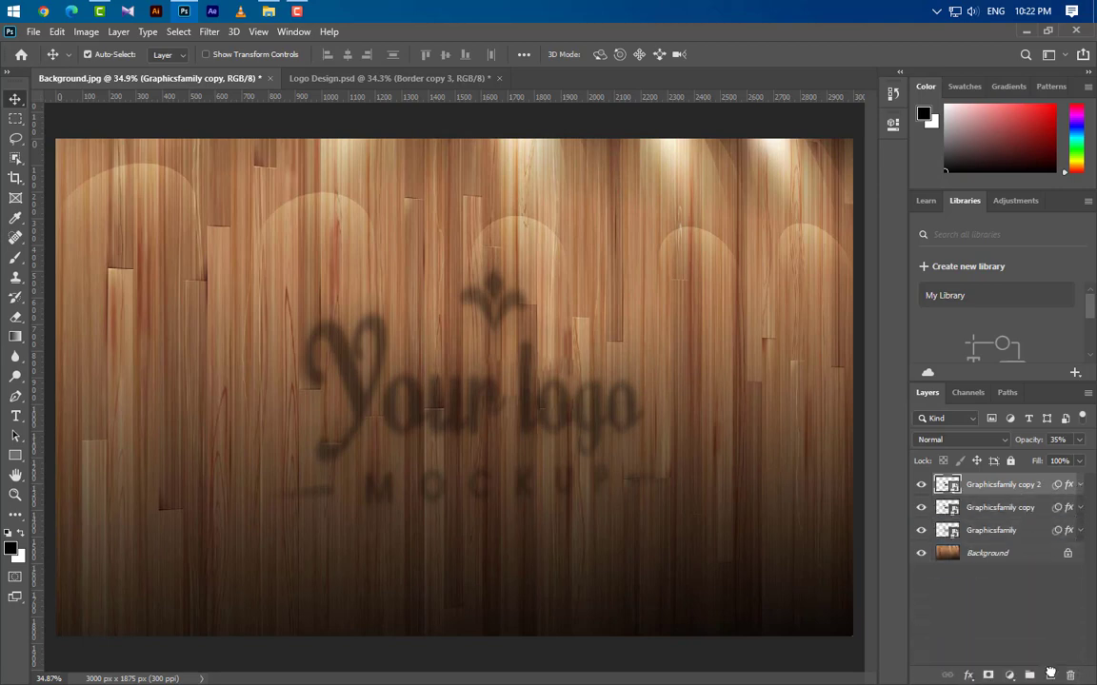
{"action": "left_click", "coordinate": [1082, 487]}
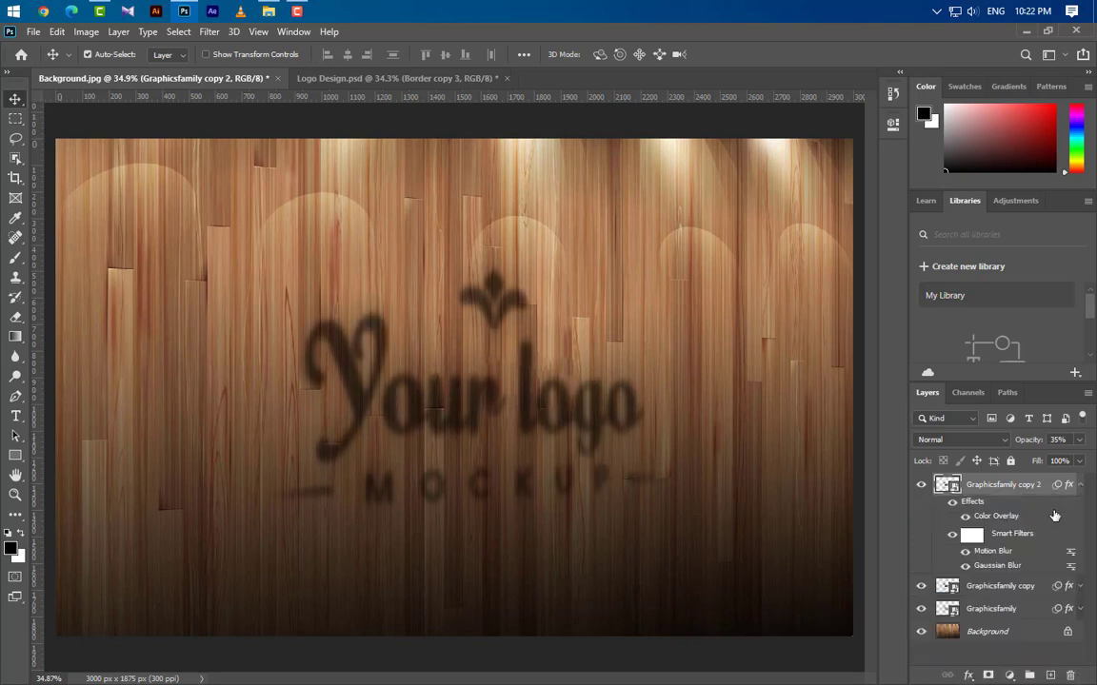
{"action": "left_click_drag", "start_coordinate": [1071, 656], "coordinate": [1070, 675]}
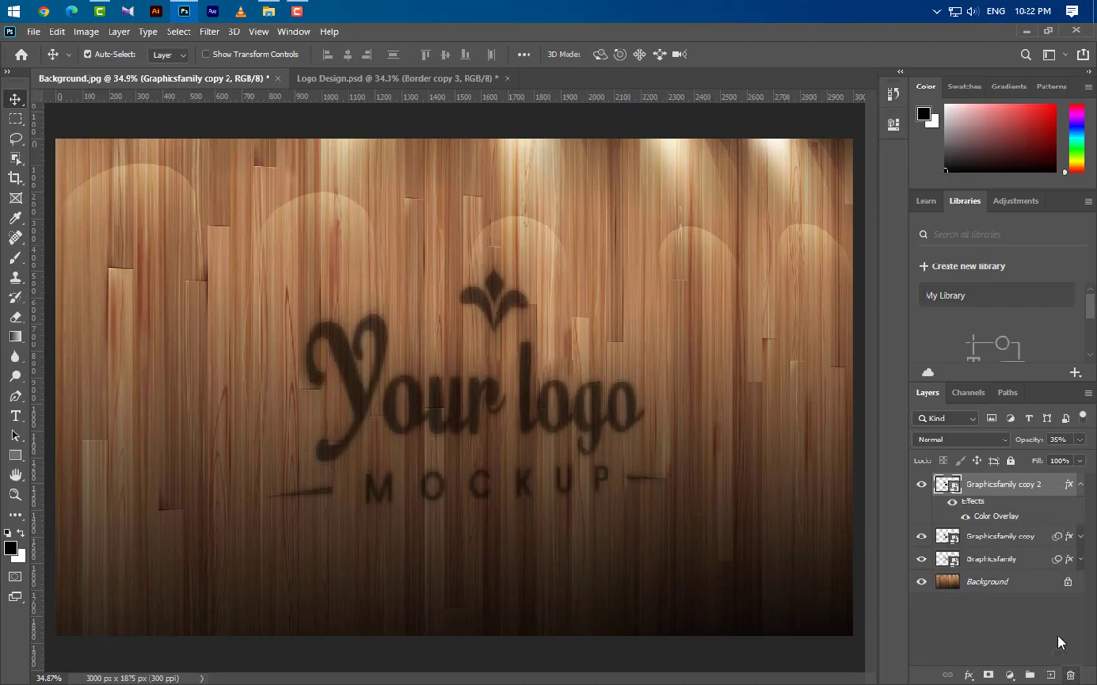
Add a black Drop Shadow in Multiply mode with 100% opacity to the Graphicsfamily copy 2 layer
{"action": "double_click", "coordinate": [1004, 518]}
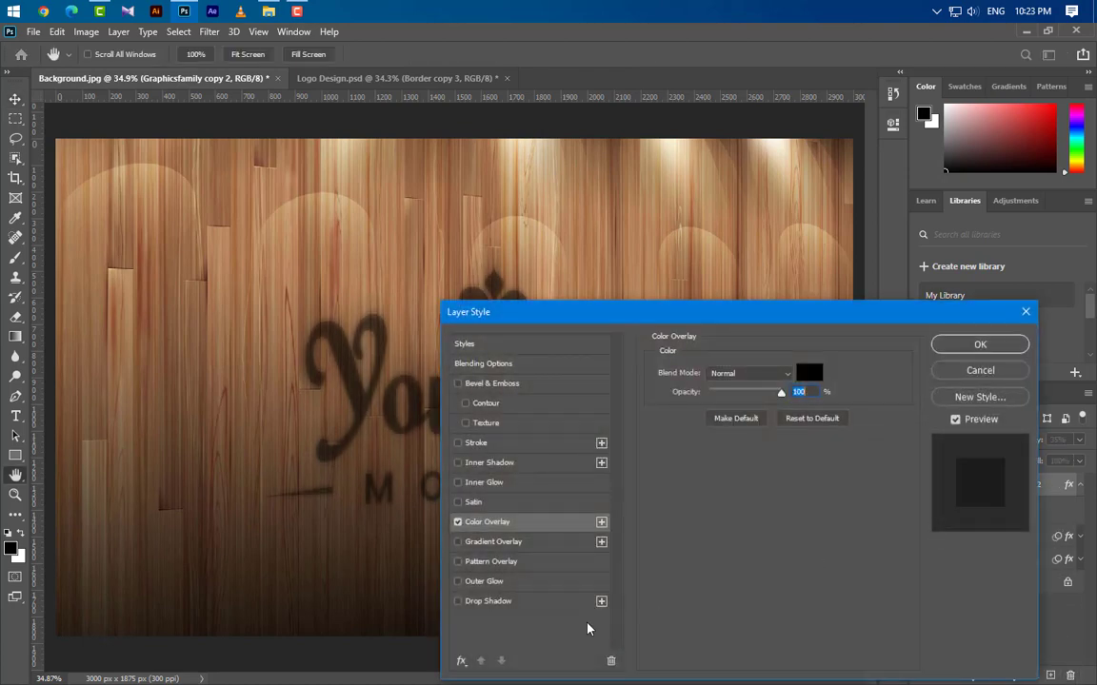
{"action": "left_click", "coordinate": [524, 604]}
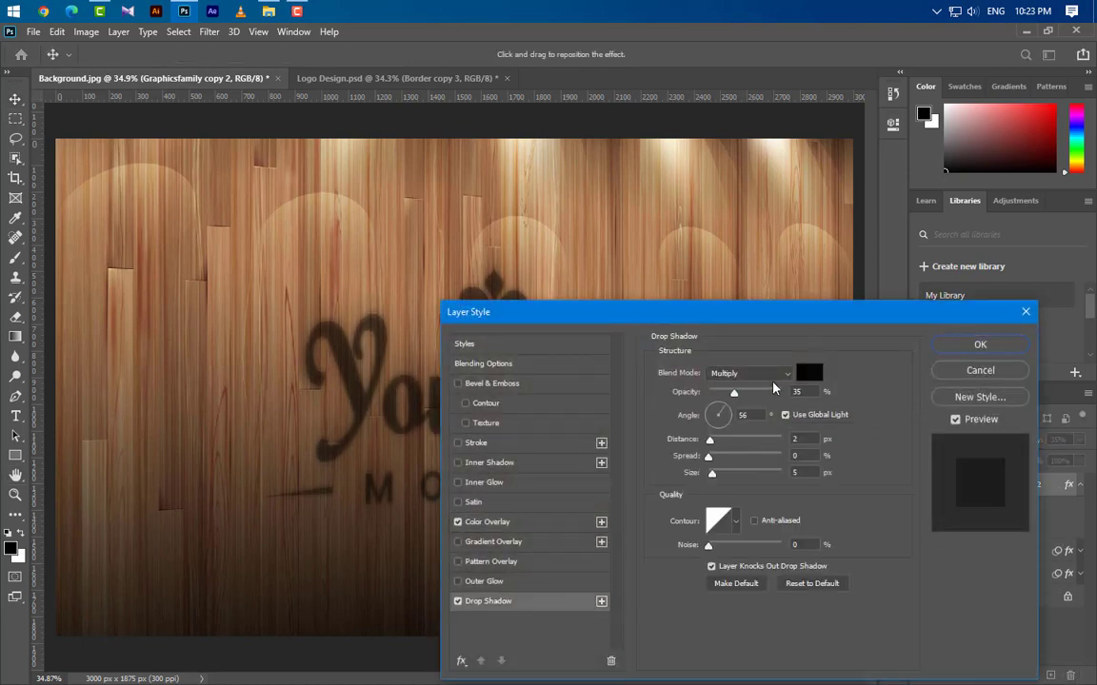
{"action": "left_click", "coordinate": [769, 374]}
{"action": "left_click", "coordinate": [765, 372]}
{"action": "left_click", "coordinate": [806, 372]}
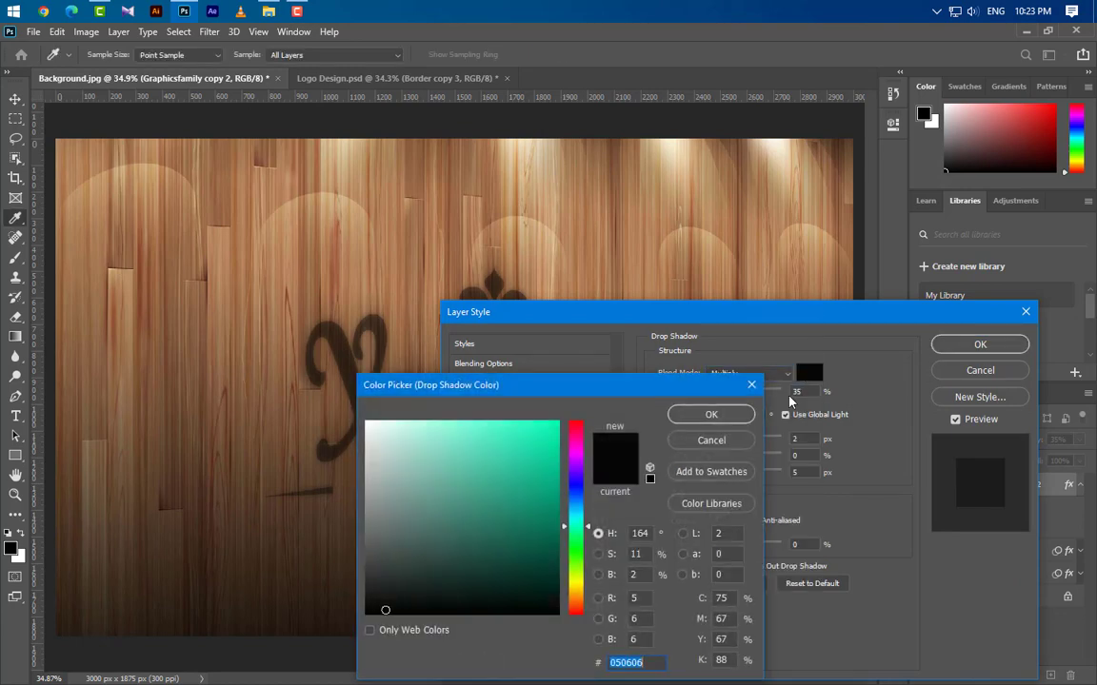
{"action": "left_click", "coordinate": [710, 414]}
{"action": "type", "text": "100"}
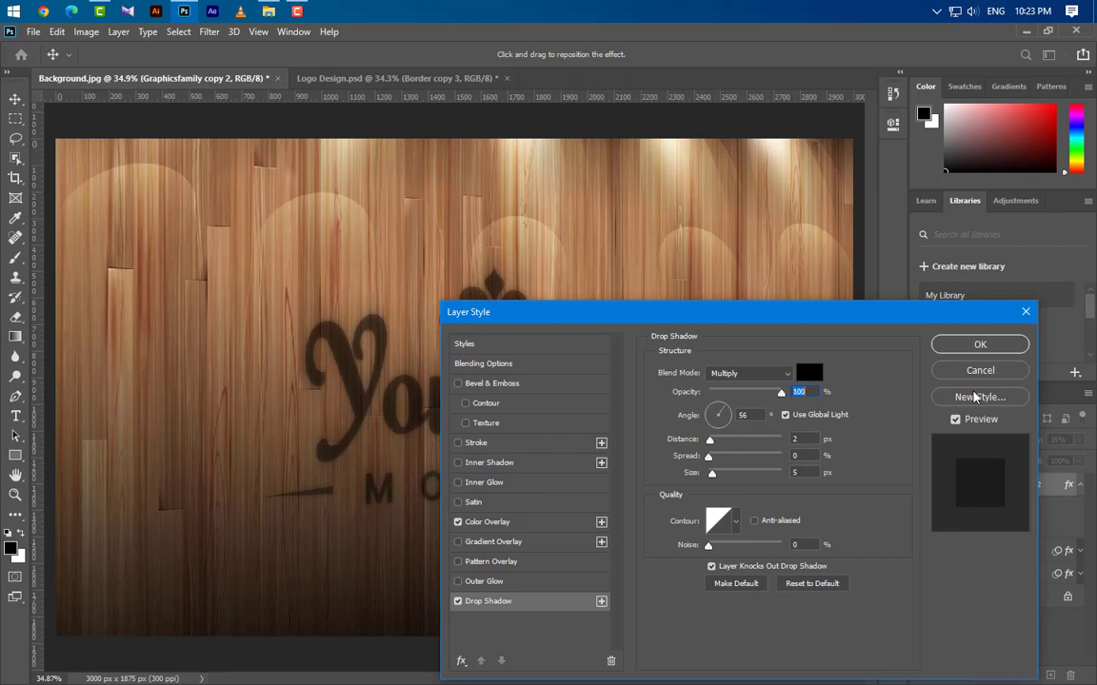
Set the drop shadow's distance to 27 px and size to 15 px, and apply the layer style
{"action": "key", "text": "Tab"}
{"action": "key", "text": "Tab"}
{"action": "type", "text": "27"}
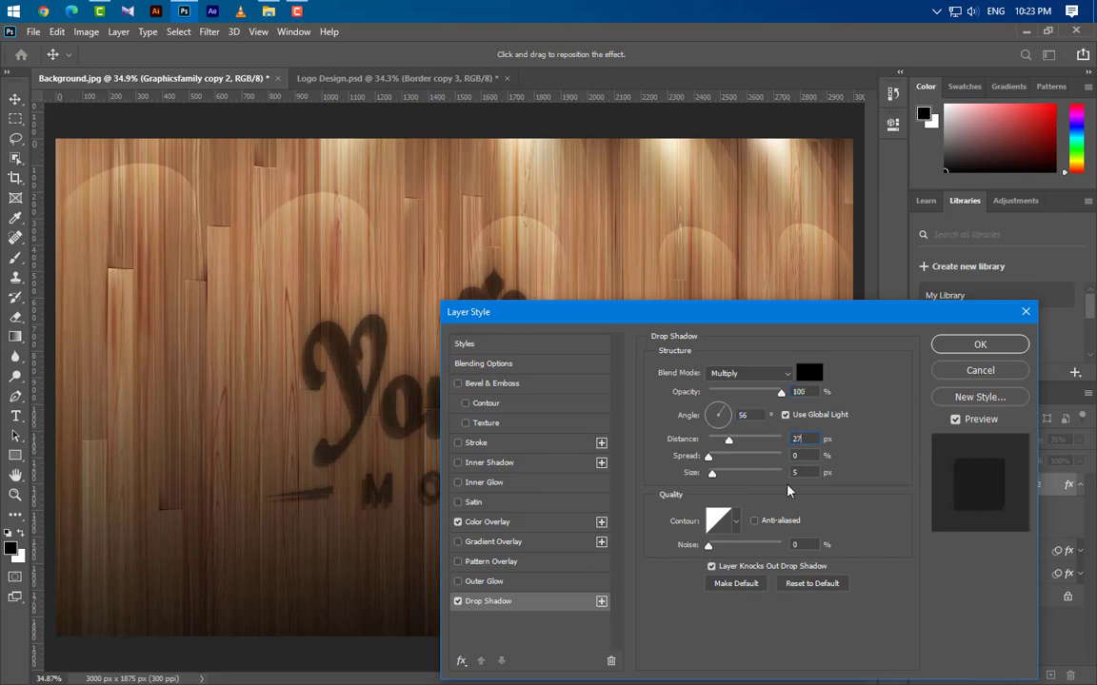
{"action": "key", "text": "Tab"}
{"action": "key", "text": "Tab"}
{"action": "type", "text": "15"}
{"action": "left_click", "coordinate": [944, 345]}
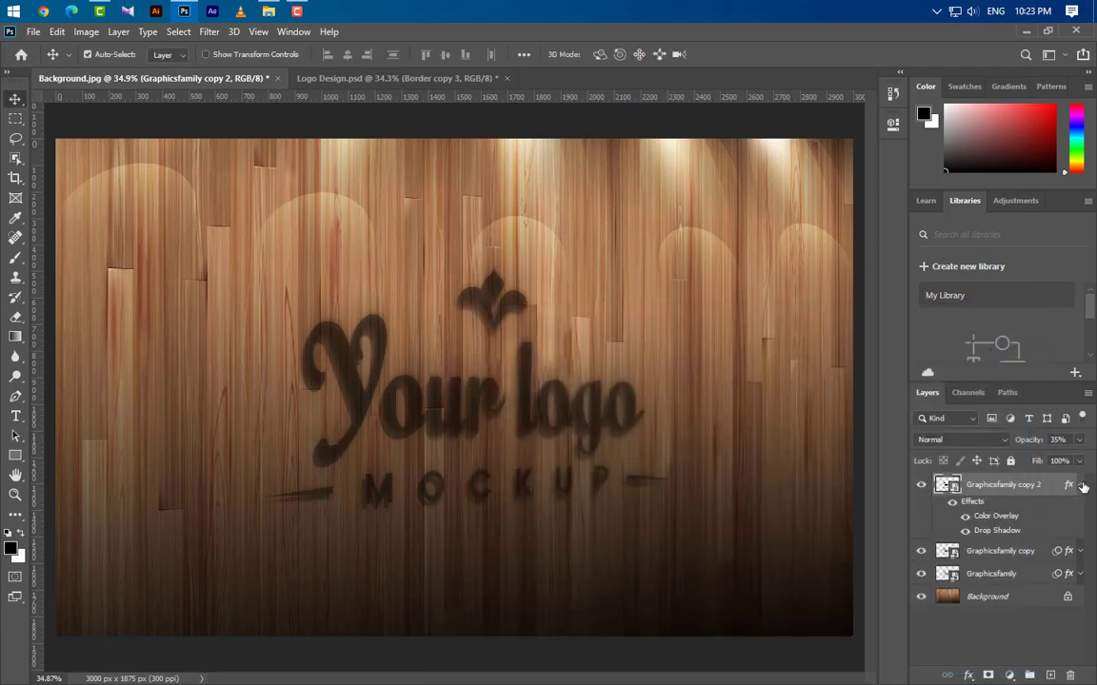
Duplicate the Graphicsfamily copy 2 layer and raise the duplicate's opacity to 100%
{"action": "left_click", "coordinate": [1082, 487]}
{"action": "left_click_drag", "start_coordinate": [1018, 485], "coordinate": [1050, 674]}
{"action": "left_click", "coordinate": [1079, 441]}
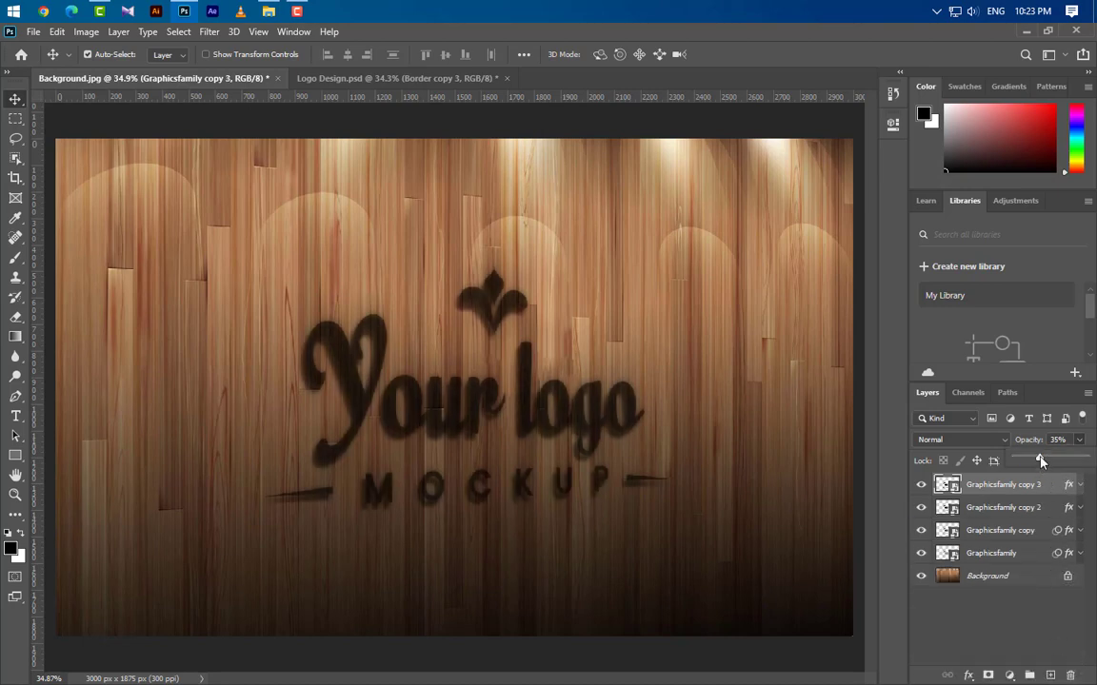
{"action": "left_click_drag", "start_coordinate": [1041, 462], "coordinate": [1088, 462]}
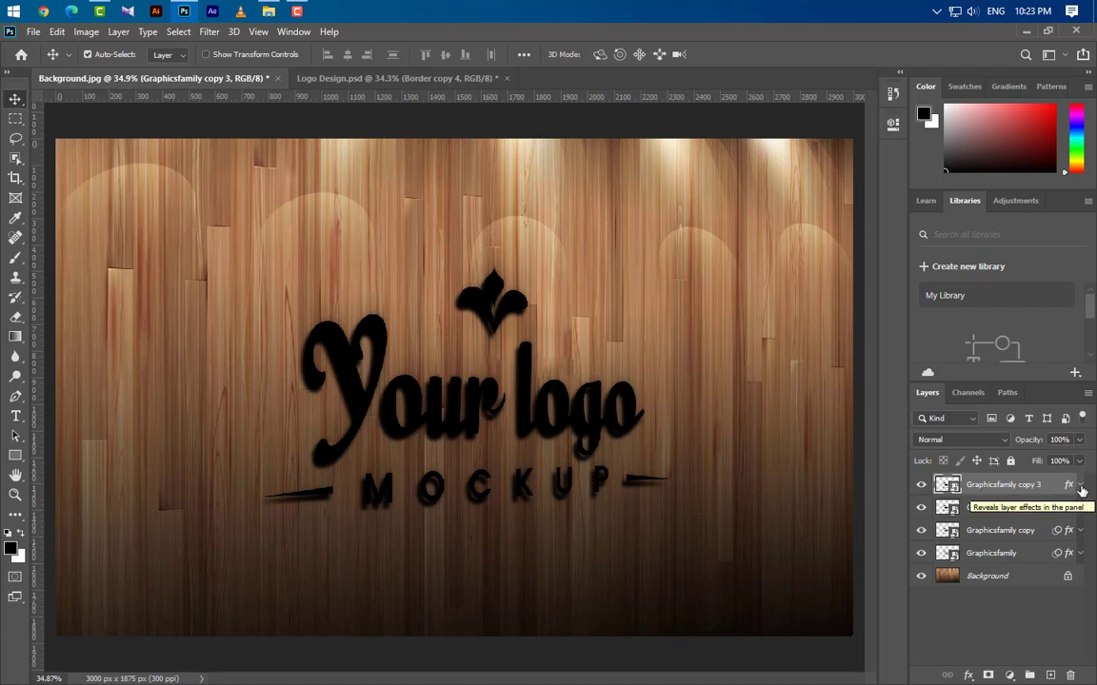
Change the Drop Shadow of the Graphicsfamily copy 3 layer to a distance of 15 px and a size of 12 px
{"action": "left_click", "coordinate": [1080, 487]}
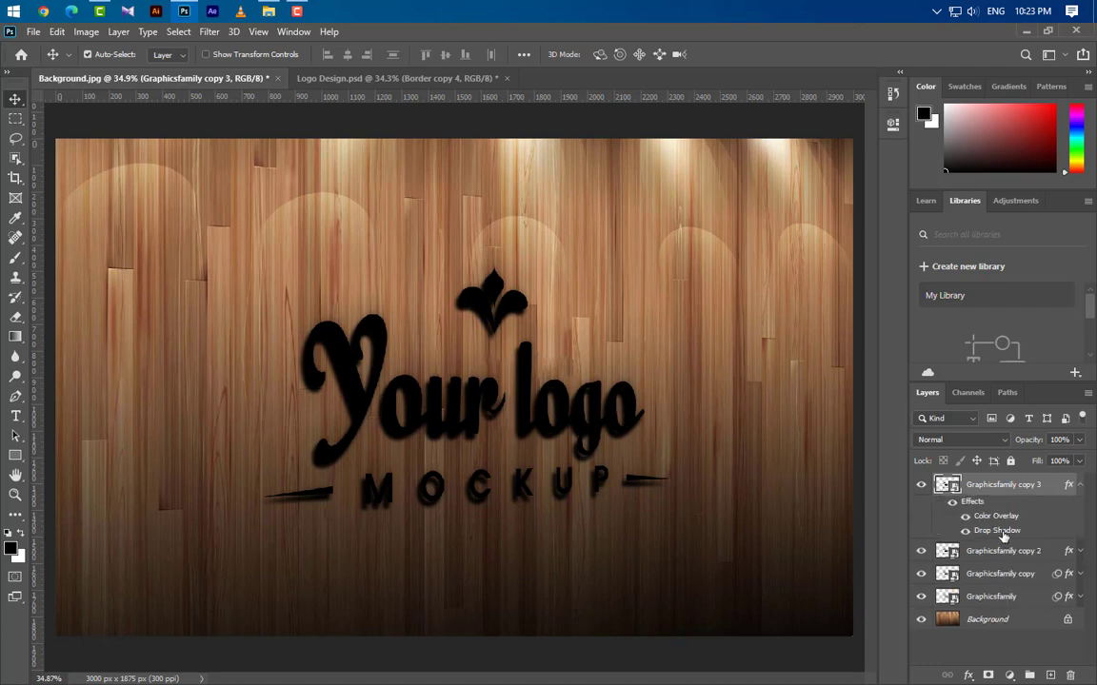
{"action": "double_click", "coordinate": [1001, 535]}
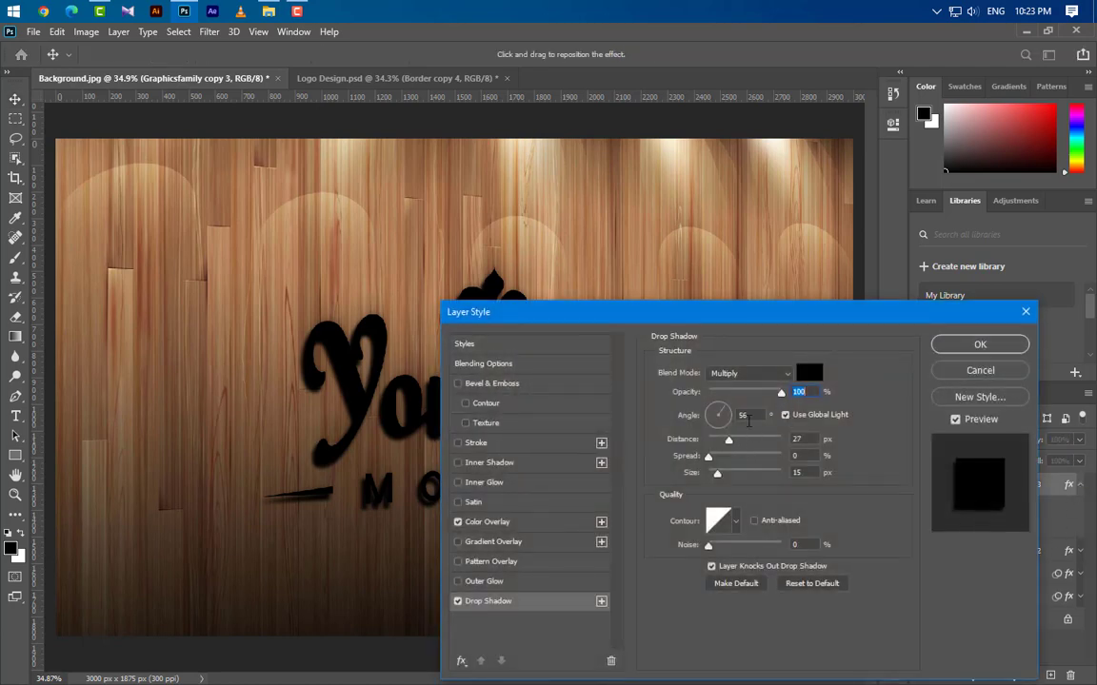
{"action": "key", "text": "Tab"}
{"action": "key", "text": "Tab"}
{"action": "type", "text": "15"}
{"action": "key", "text": "Tab"}
{"action": "key", "text": "Tab"}
{"action": "type", "text": "12"}
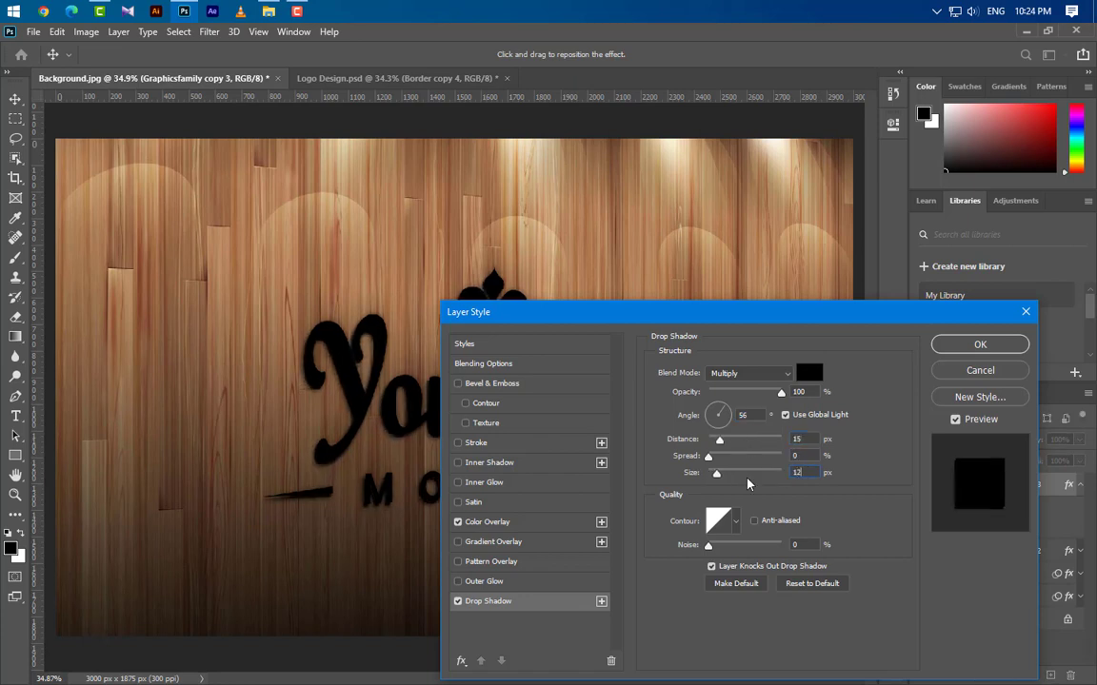
{"action": "left_click", "coordinate": [981, 346]}
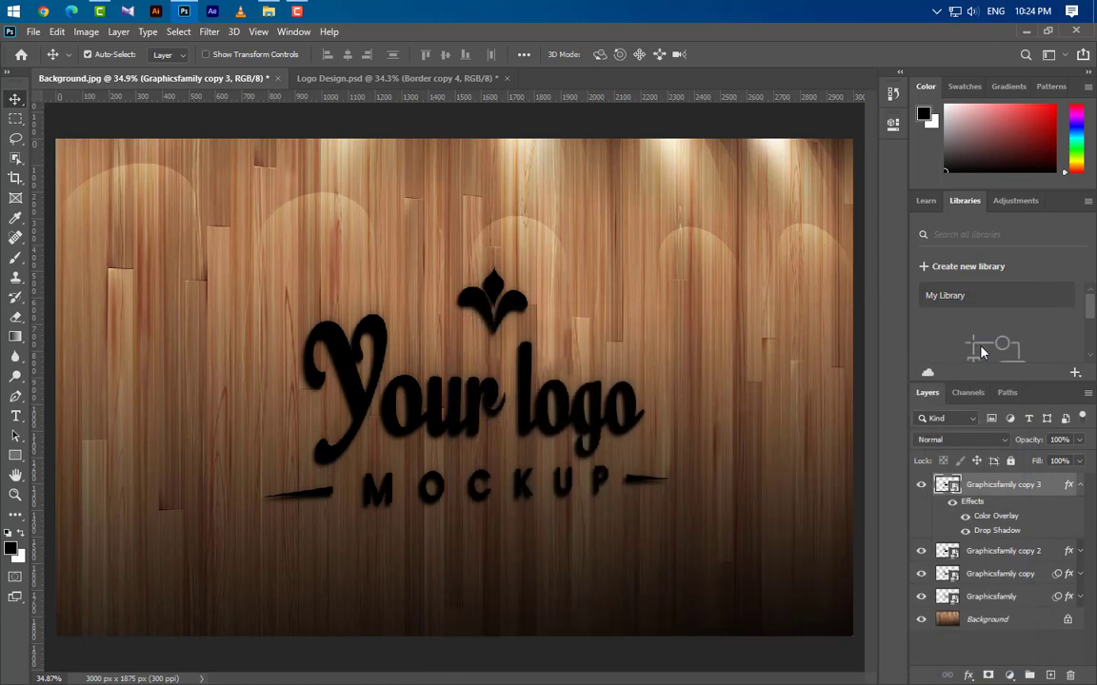
Duplicate the Graphicsfamily copy 3 layer and hide the duplicate
{"action": "left_click", "coordinate": [1081, 486]}
{"action": "left_click_drag", "start_coordinate": [1050, 490], "coordinate": [1049, 669]}
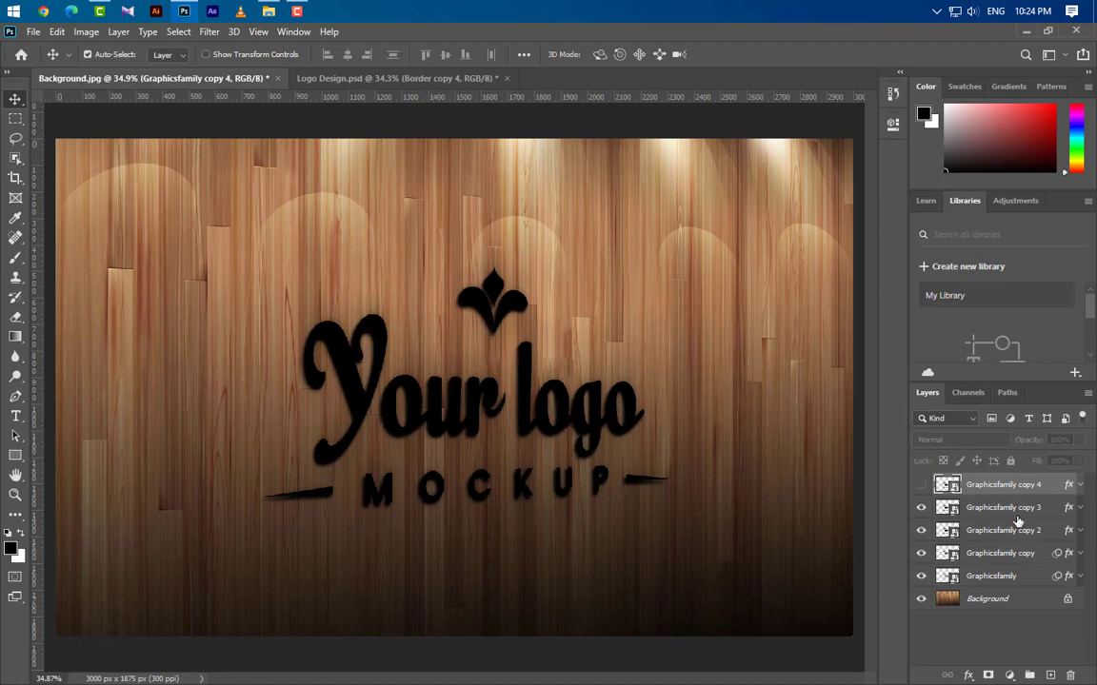
Group the four visible logo layers, from Graphicsfamily copy 3 down to Graphicsfamily
{"action": "left_click", "coordinate": [1018, 515]}
{"action": "left_click", "coordinate": [1033, 535], "text": "ctrl"}
{"action": "left_click", "coordinate": [1029, 558], "text": "ctrl"}
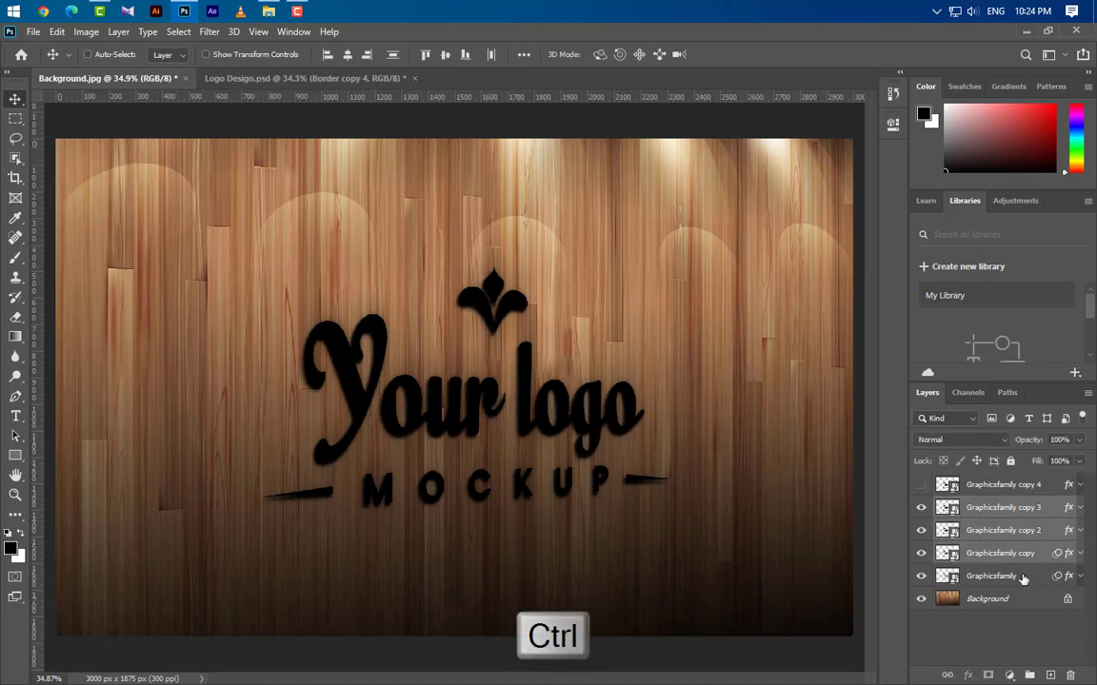
{"action": "left_click", "coordinate": [1022, 578], "text": "ctrl"}
{"action": "key", "text": "ctrl+g"}
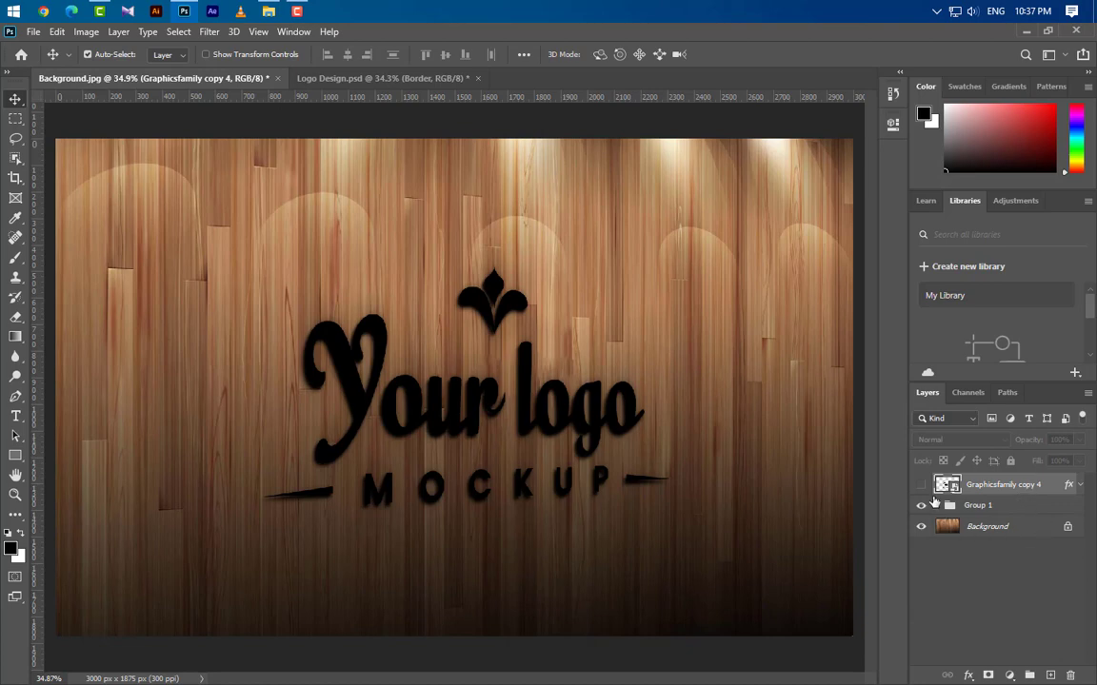
Show the Graphicsfamily copy 4 layer and set its fill to 0%
{"action": "left_click", "coordinate": [921, 485]}
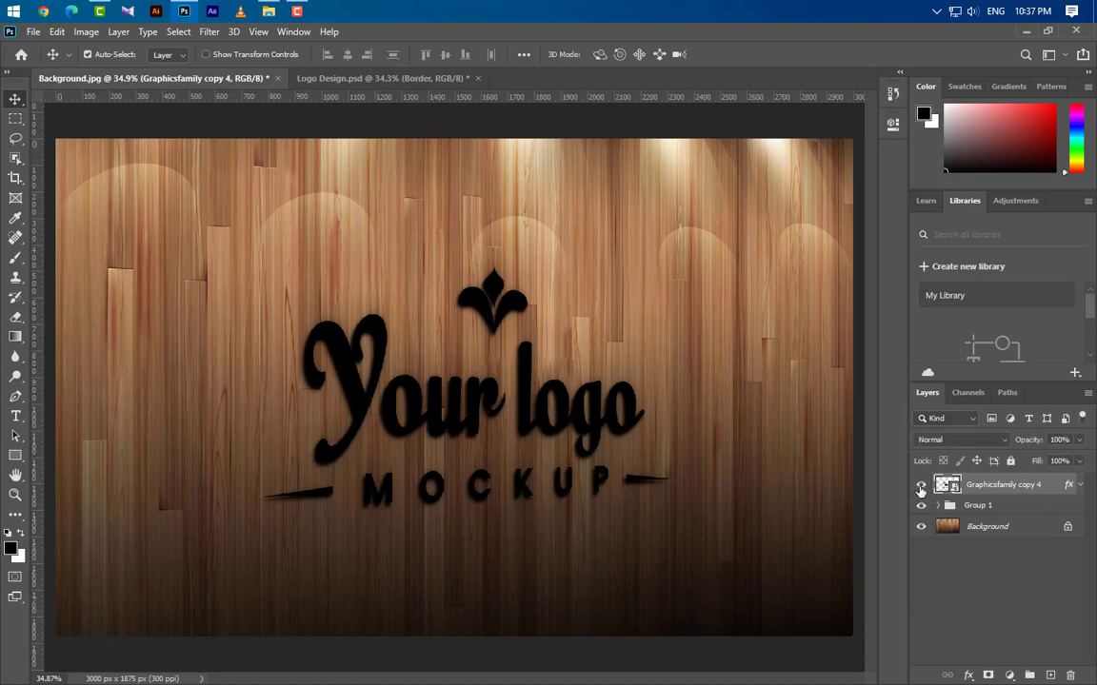
{"action": "left_click_drag", "start_coordinate": [1079, 462], "coordinate": [982, 489]}
Change the Color Overlay of the Graphicsfamily copy 4 layer to the brown #4c4433
{"action": "left_click", "coordinate": [1079, 486]}
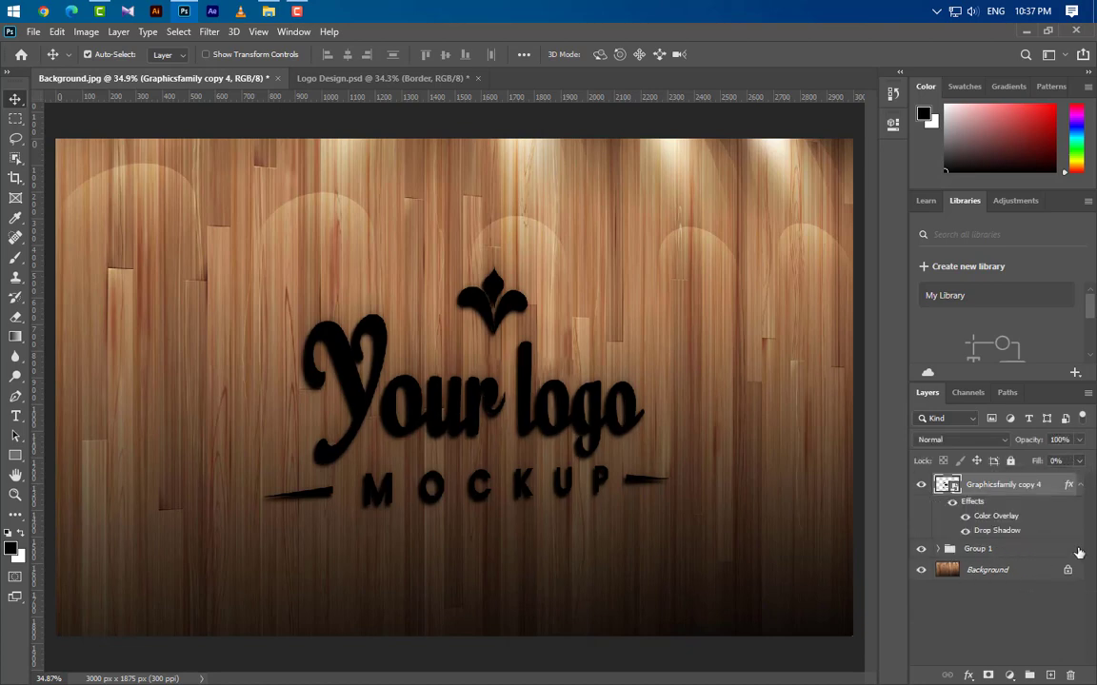
{"action": "double_click", "coordinate": [996, 517]}
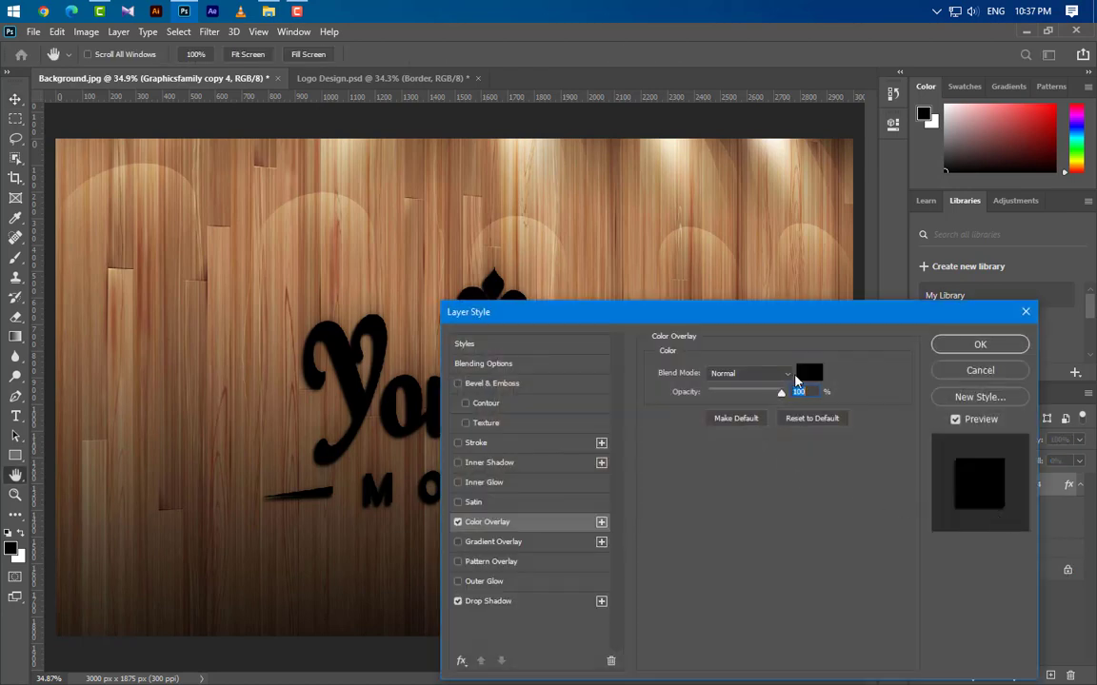
{"action": "left_click", "coordinate": [807, 374]}
{"action": "type", "text": "4c4433"}
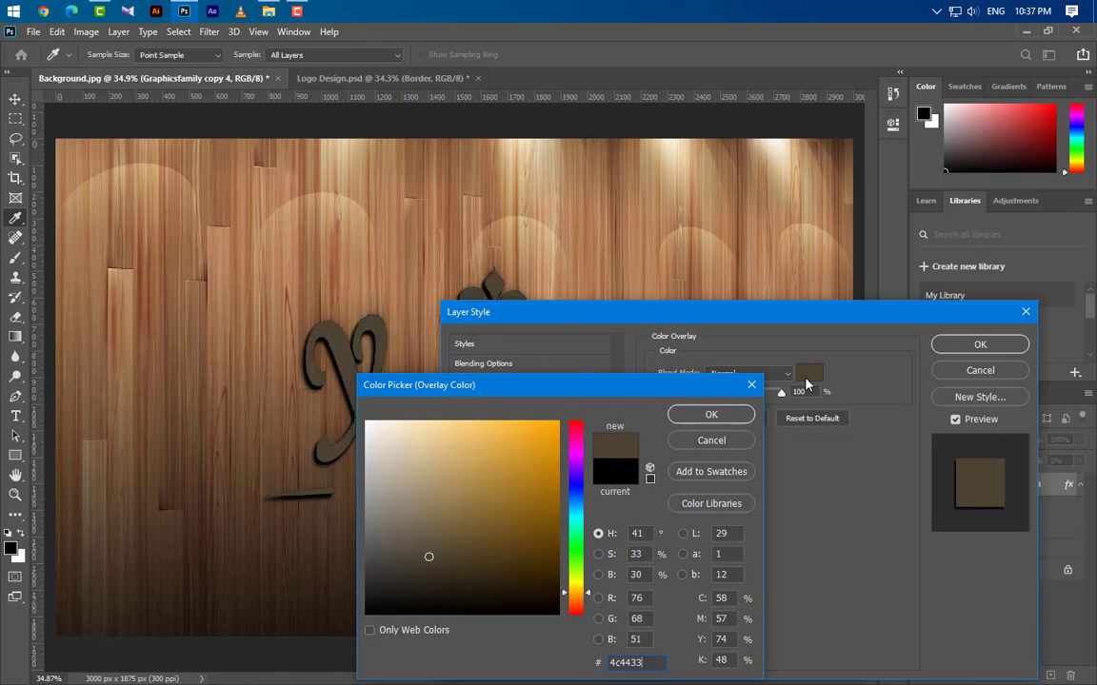
{"action": "left_click", "coordinate": [711, 414]}
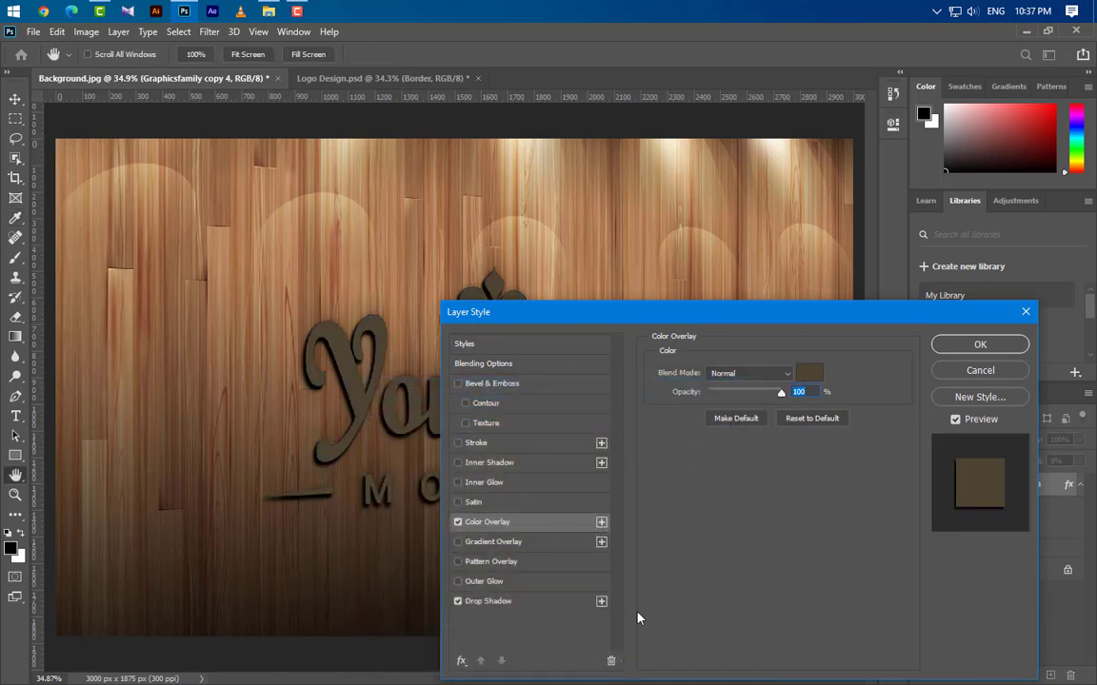
Enable Bevel & Emboss with Inner Bevel, Smooth, depth 1000%, direction Down, size 10 px, soften 0 px, angle -75° and altitude 48°
{"action": "left_click", "coordinate": [533, 604]}
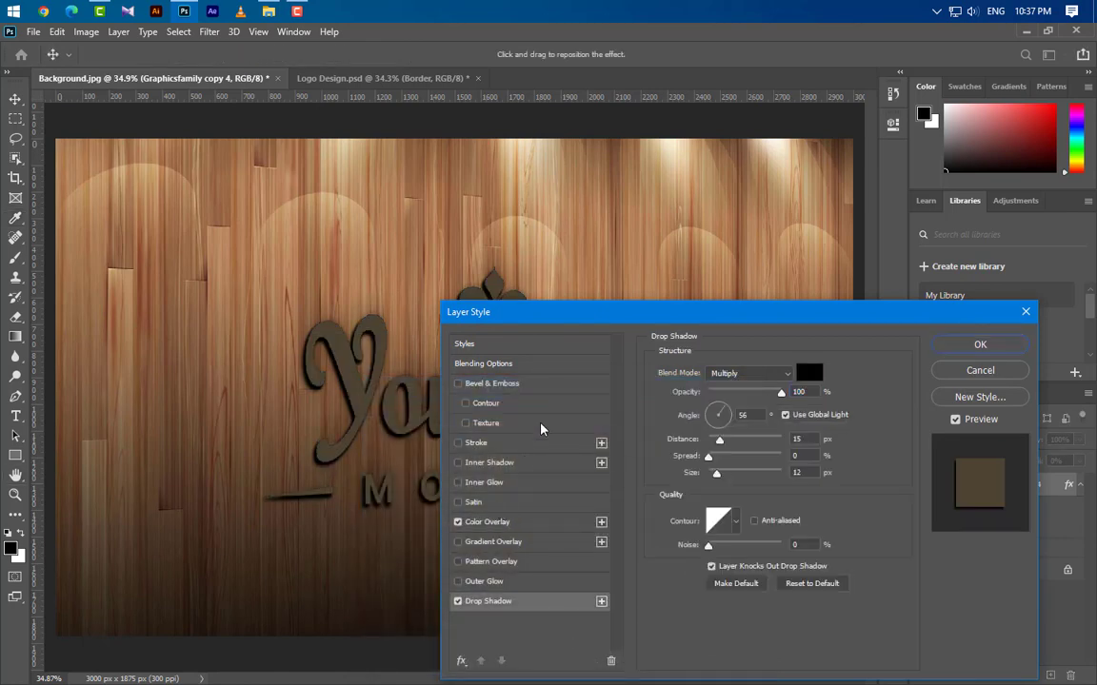
{"action": "left_click", "coordinate": [547, 387]}
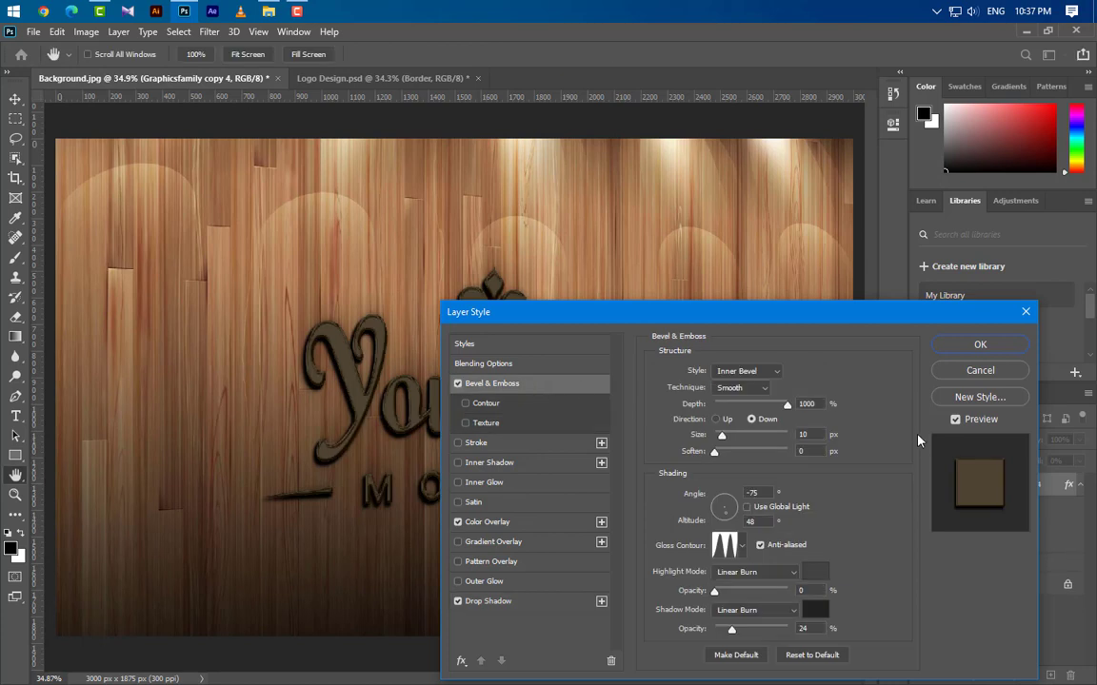
{"action": "left_click", "coordinate": [743, 372]}
{"action": "left_click", "coordinate": [743, 396]}
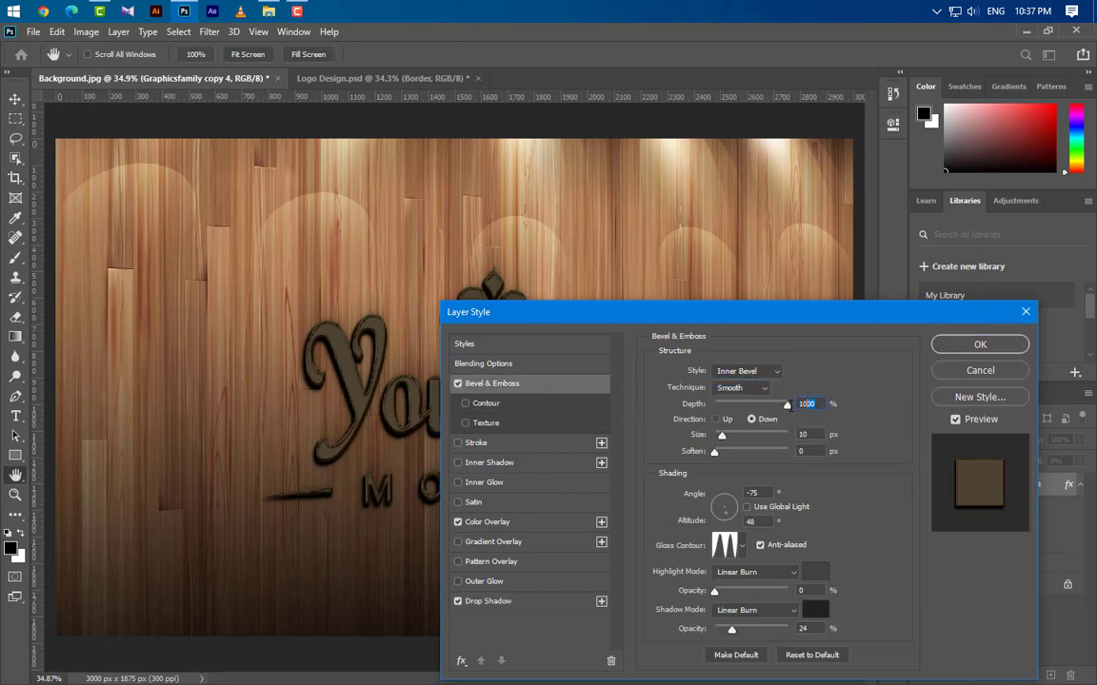
{"action": "left_click", "coordinate": [798, 434]}
{"action": "left_click", "coordinate": [807, 452]}
{"action": "left_click", "coordinate": [759, 493]}
{"action": "left_click", "coordinate": [751, 522]}
{"action": "left_click", "coordinate": [742, 547]}
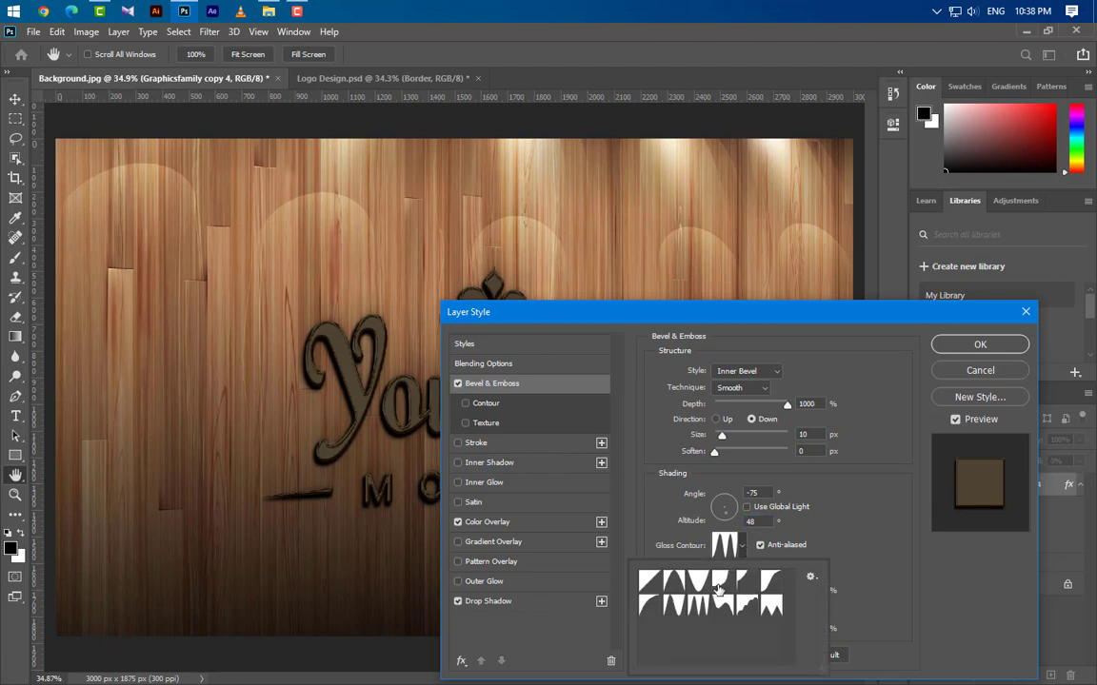
{"action": "left_click", "coordinate": [861, 561]}
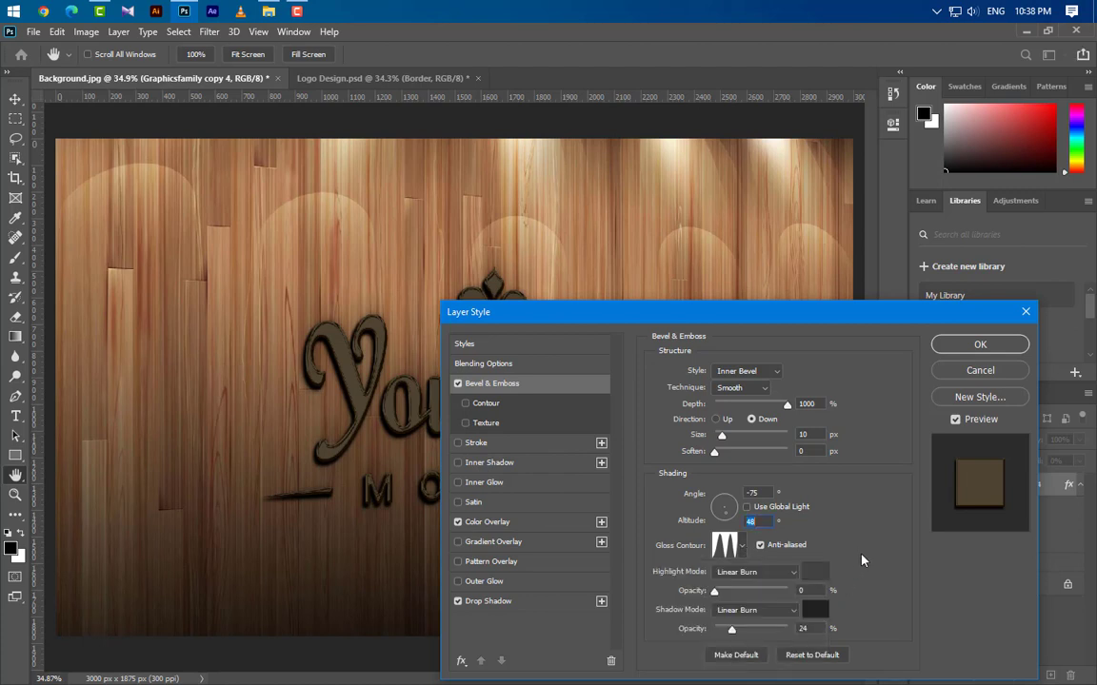
Use Linear Burn for the bevel's highlight and shadow, with highlight color #424242 at 0% opacity and shadow color #212121 at 24% opacity
{"action": "left_click", "coordinate": [814, 572]}
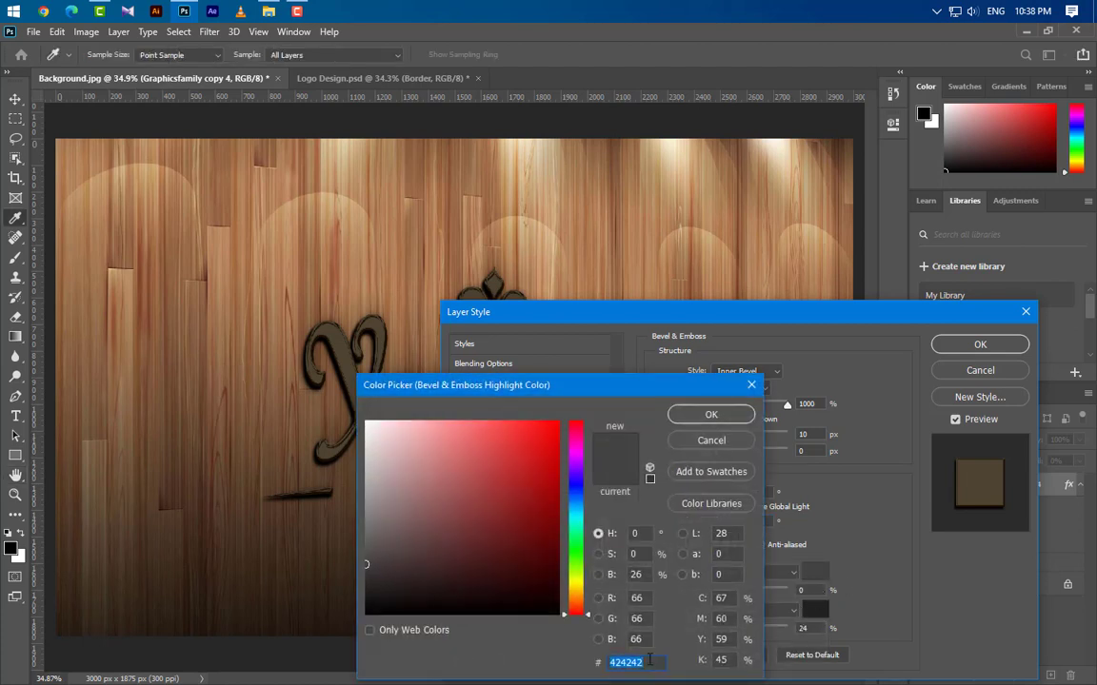
{"action": "left_click", "coordinate": [711, 415]}
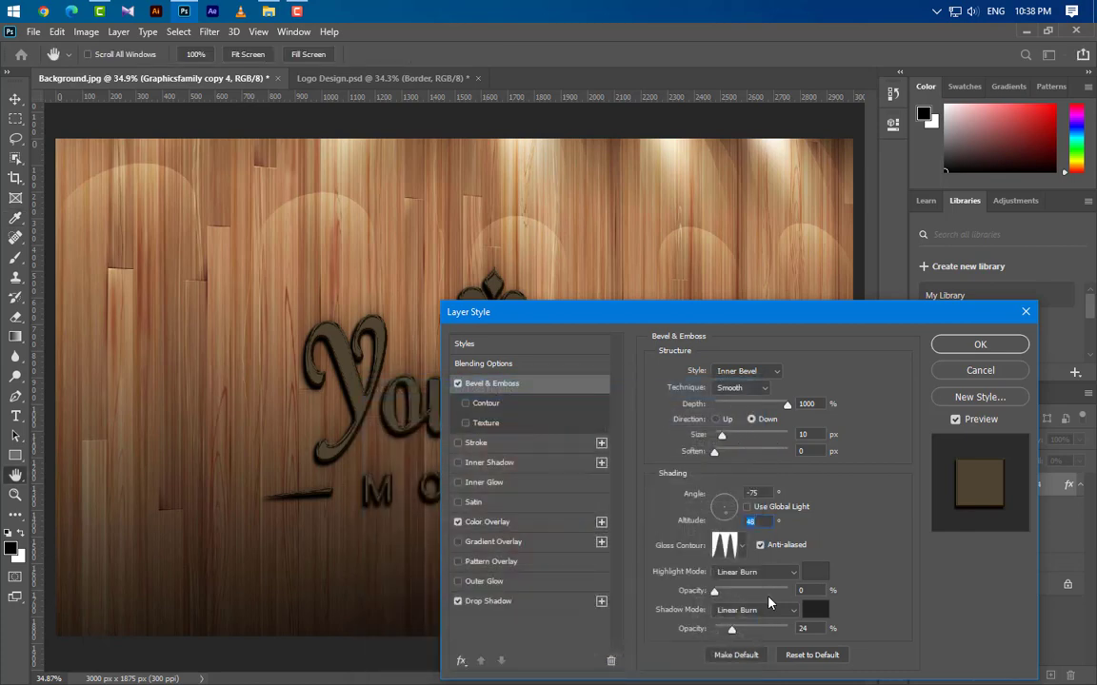
{"action": "left_click", "coordinate": [772, 578]}
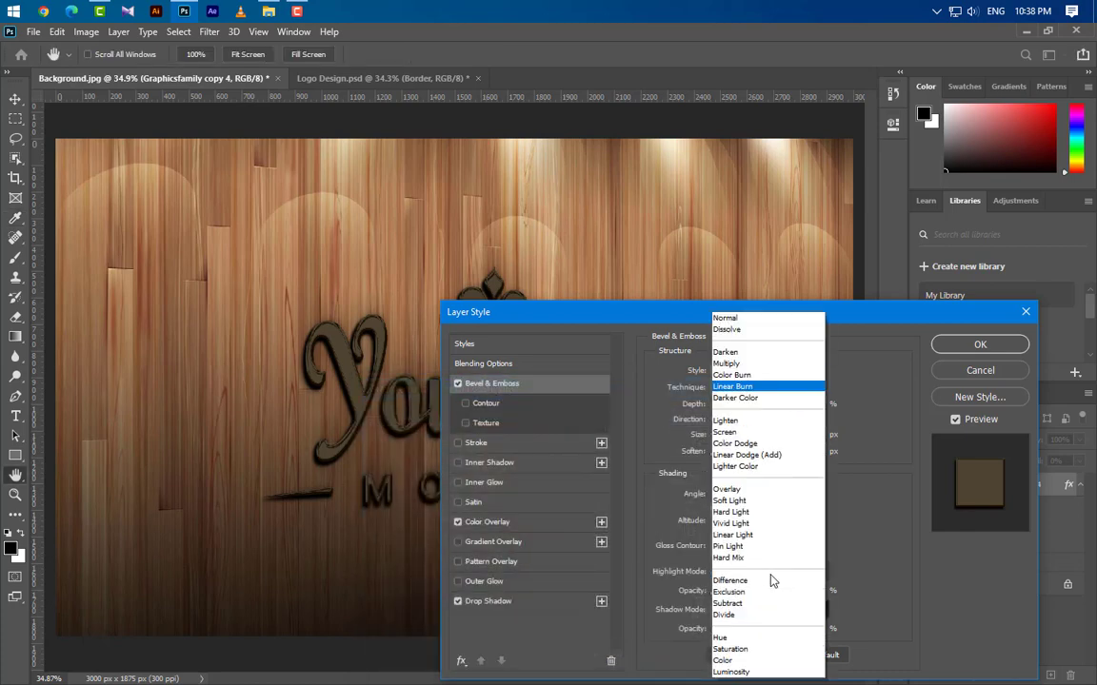
{"action": "left_click", "coordinate": [770, 387]}
{"action": "left_click", "coordinate": [823, 618]}
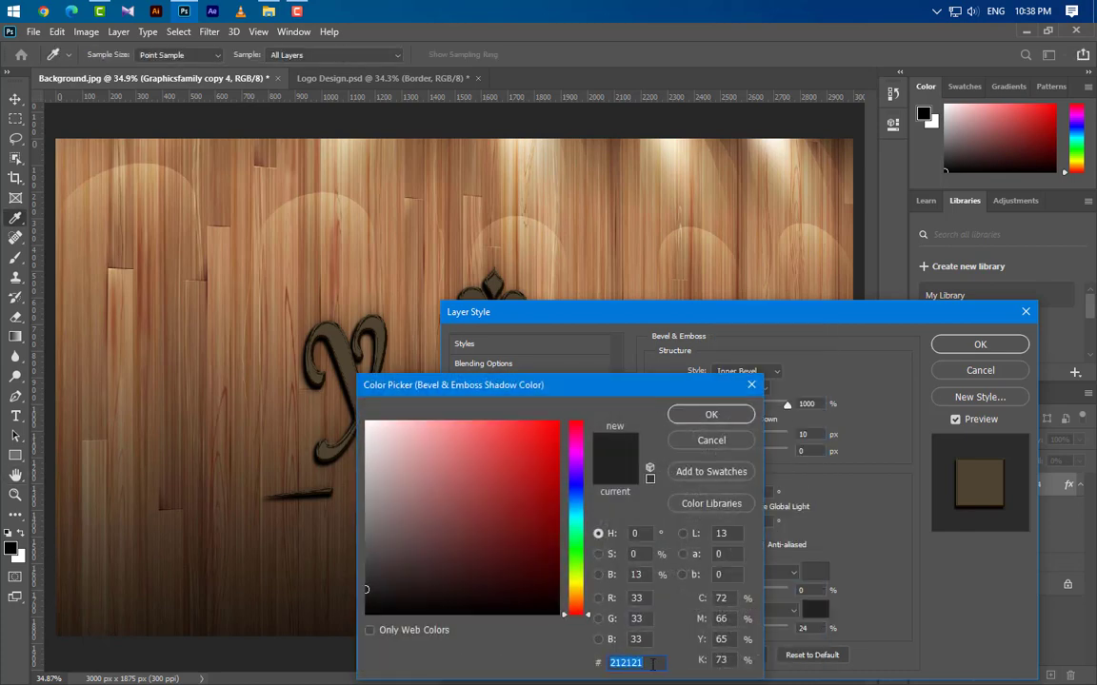
{"action": "left_click", "coordinate": [728, 417]}
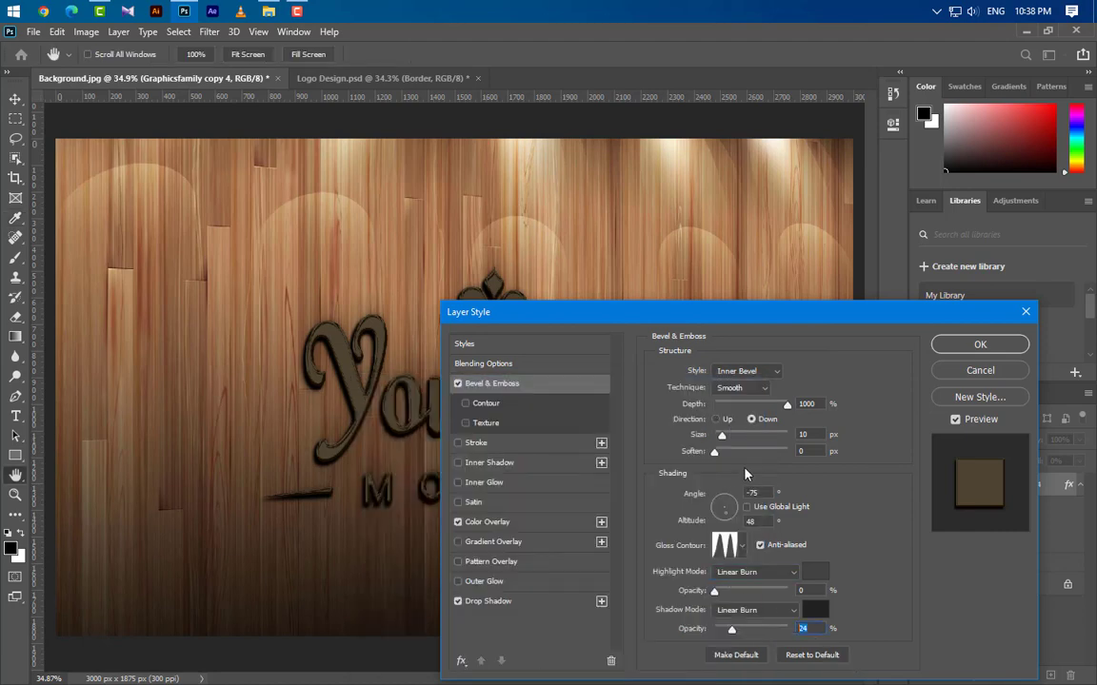
Turn off the Drop Shadow of the Graphicsfamily copy 4 layer, apply the layer style and collapse the effects list
{"action": "left_click", "coordinate": [457, 602]}
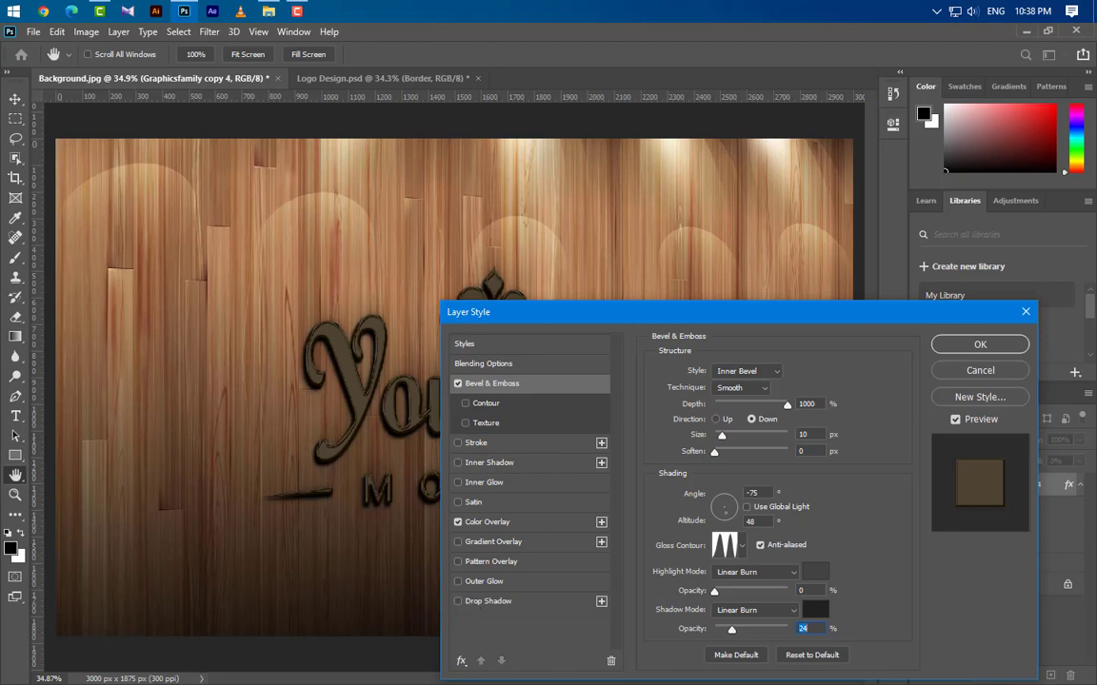
{"action": "left_click", "coordinate": [981, 344]}
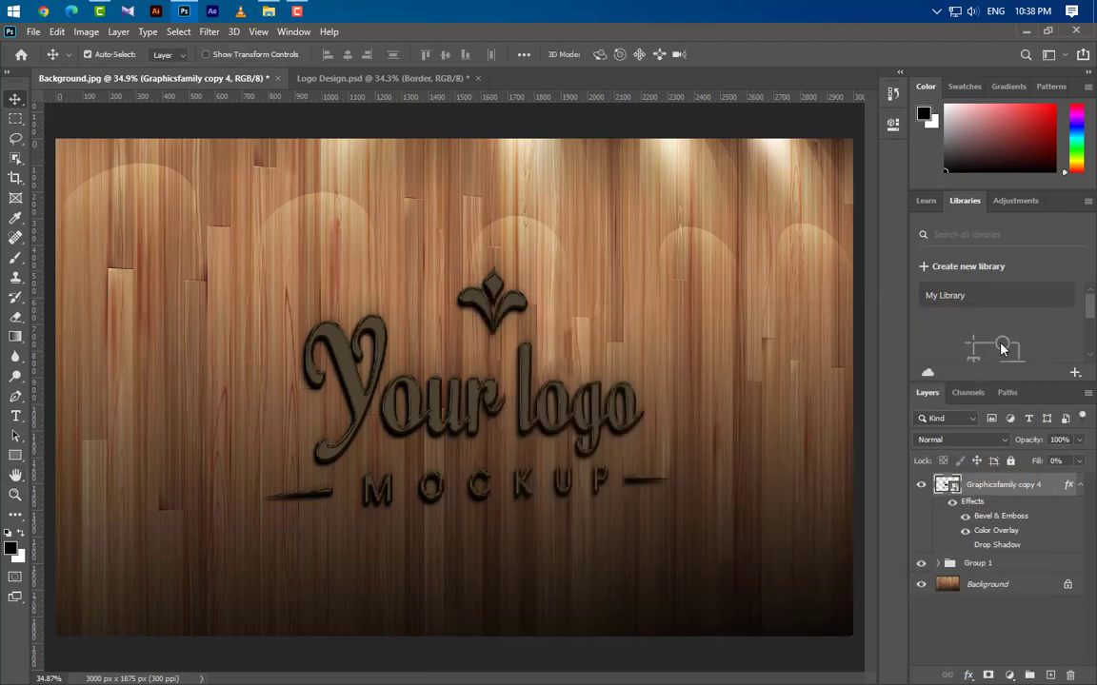
{"action": "left_click", "coordinate": [1081, 485]}
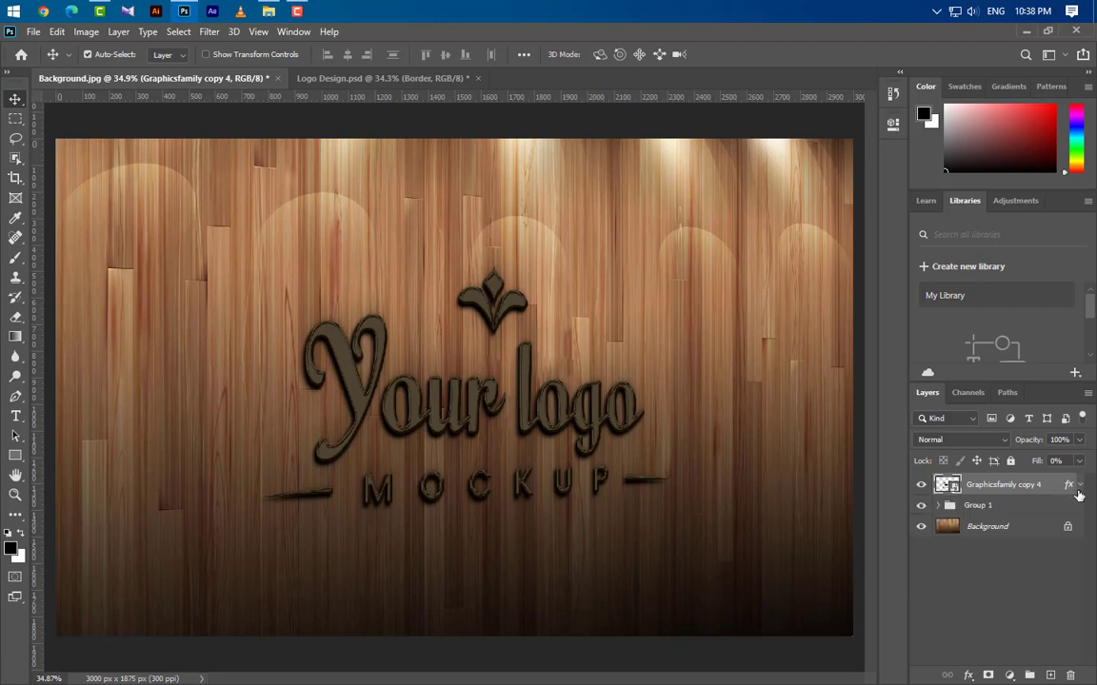
Build the logo's 3D depth by repeatedly duplicating the topmost logo layer and nudging each duplicate 1 px to the right, up to Graphicsfamily copy 28
{"action": "scroll", "coordinate": [488, 376], "scroll_direction": "up", "scroll_amount": 6}
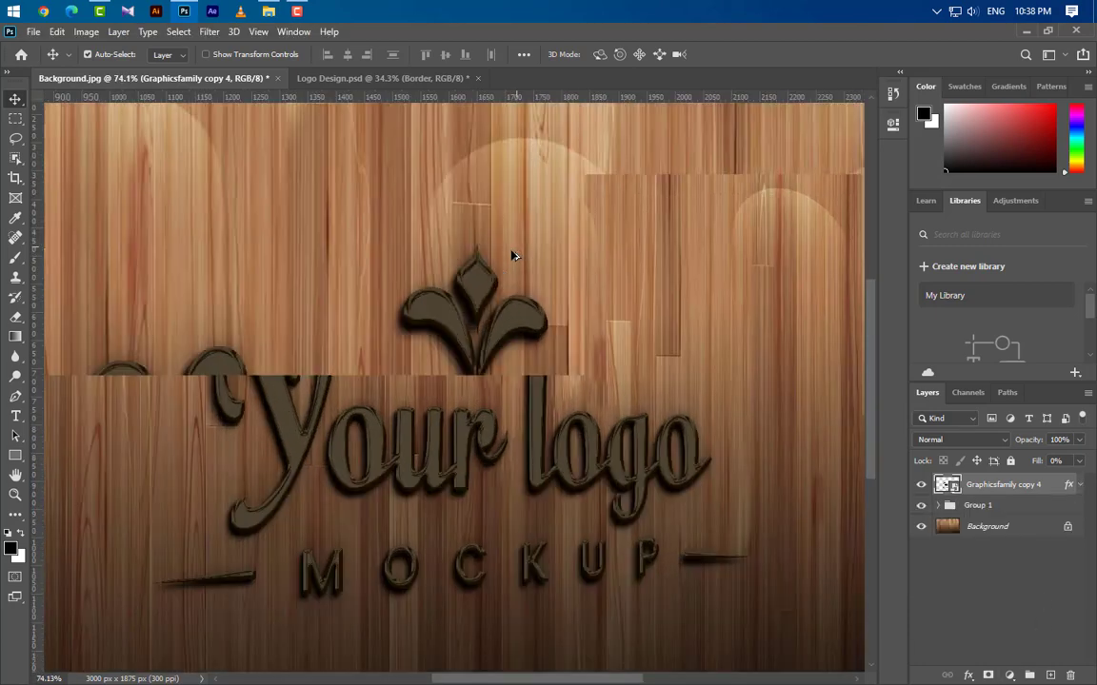
{"action": "scroll", "coordinate": [424, 379], "scroll_direction": "up", "scroll_amount": 4}
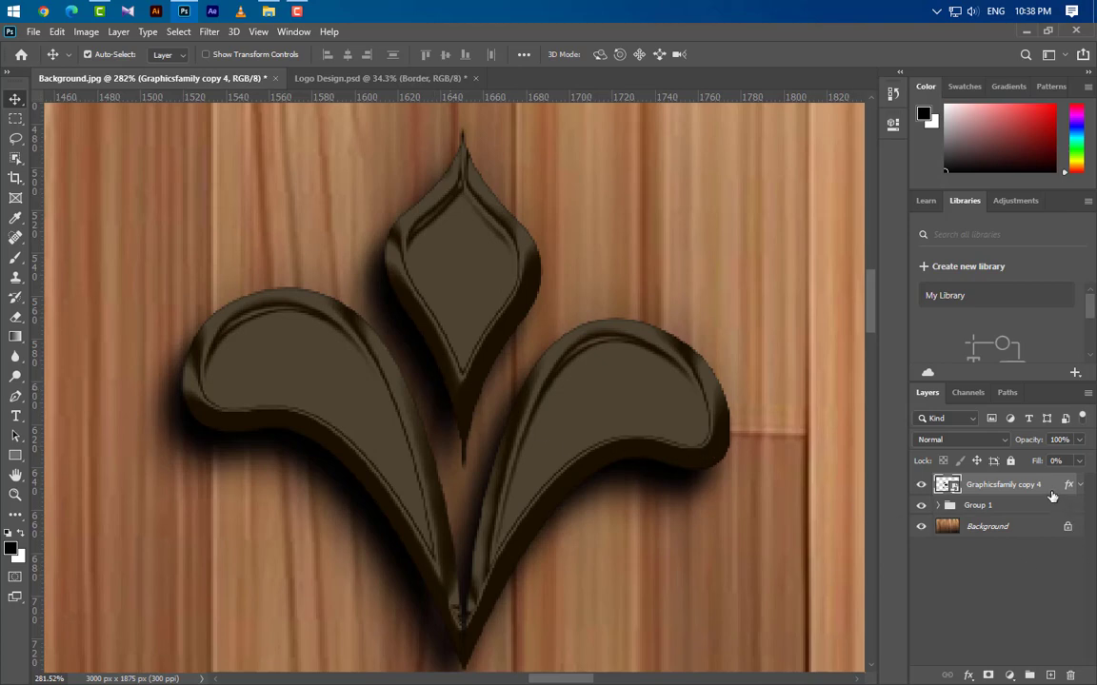
{"action": "left_click_drag", "start_coordinate": [1051, 495], "coordinate": [1049, 675]}
{"action": "key", "text": "Right"}
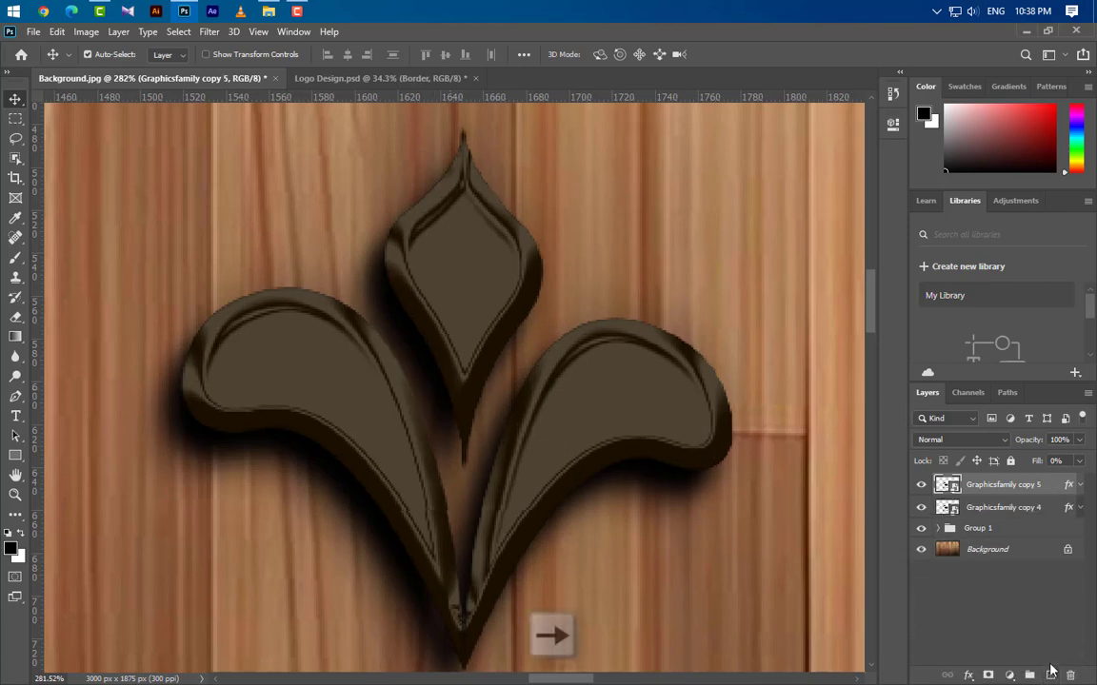
{"action": "left_click_drag", "start_coordinate": [1060, 489], "coordinate": [1050, 674]}
{"action": "key", "text": "Right"}
{"action": "left_click_drag", "start_coordinate": [1038, 499], "coordinate": [1050, 674]}
{"action": "key", "text": "Right"}
{"action": "left_click_drag", "start_coordinate": [1056, 493], "coordinate": [1050, 674]}
{"action": "key", "text": "Right"}
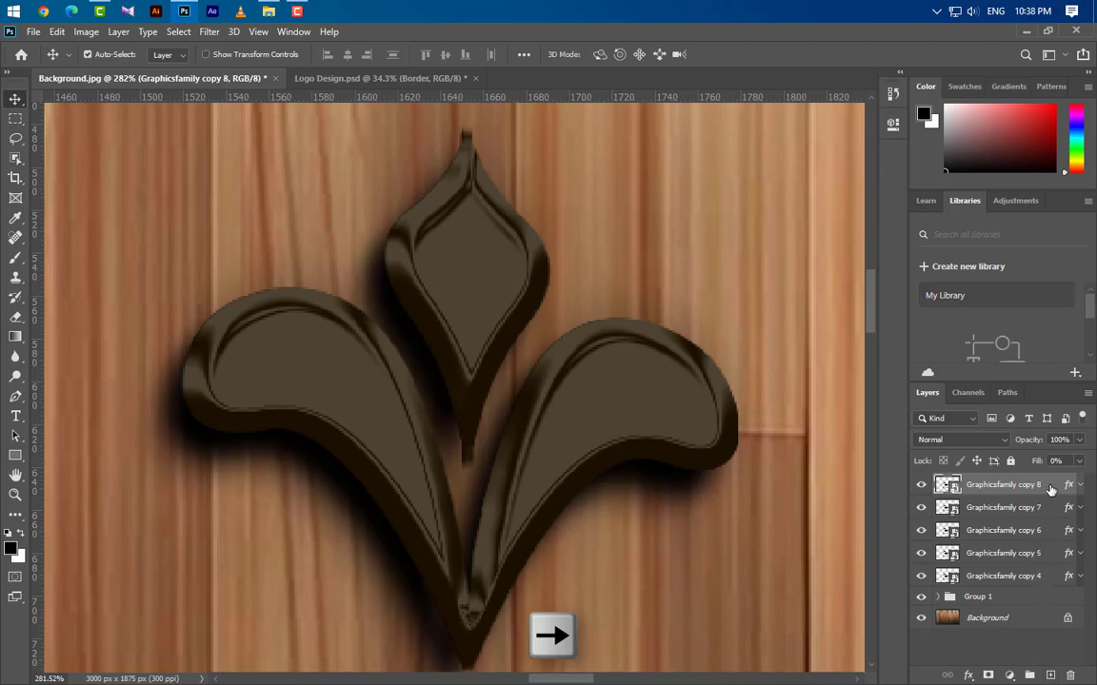
{"action": "left_click_drag", "start_coordinate": [1054, 484], "coordinate": [1051, 674]}
{"action": "key", "text": "Right"}
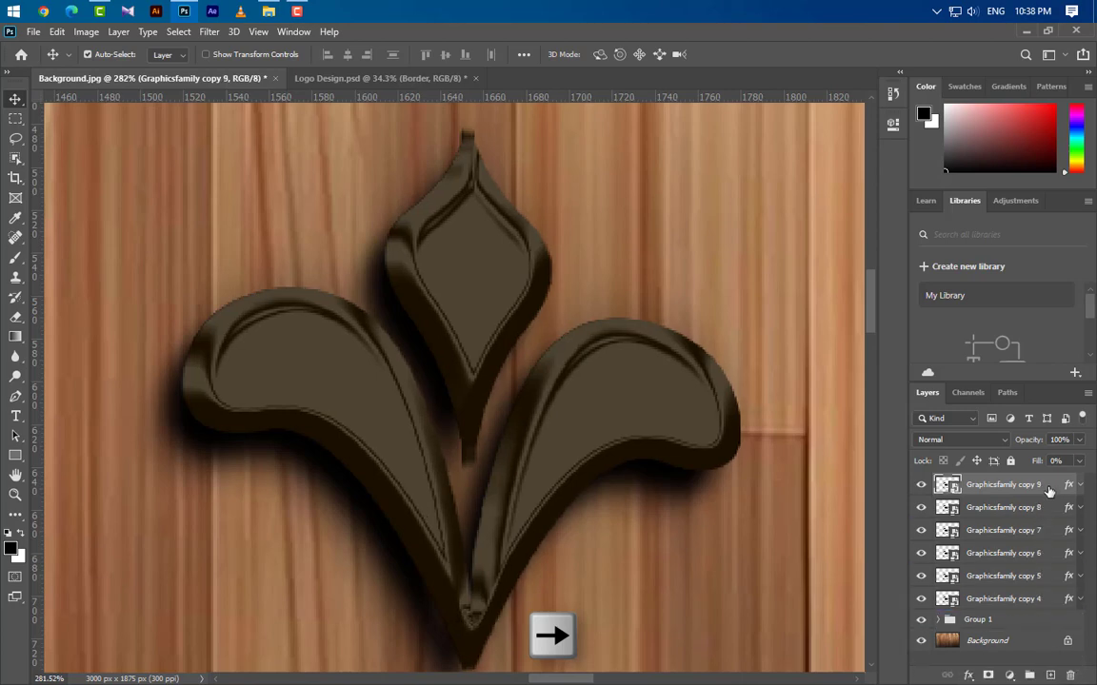
{"action": "left_click_drag", "start_coordinate": [1048, 491], "coordinate": [1051, 674]}
{"action": "key", "text": "Right"}
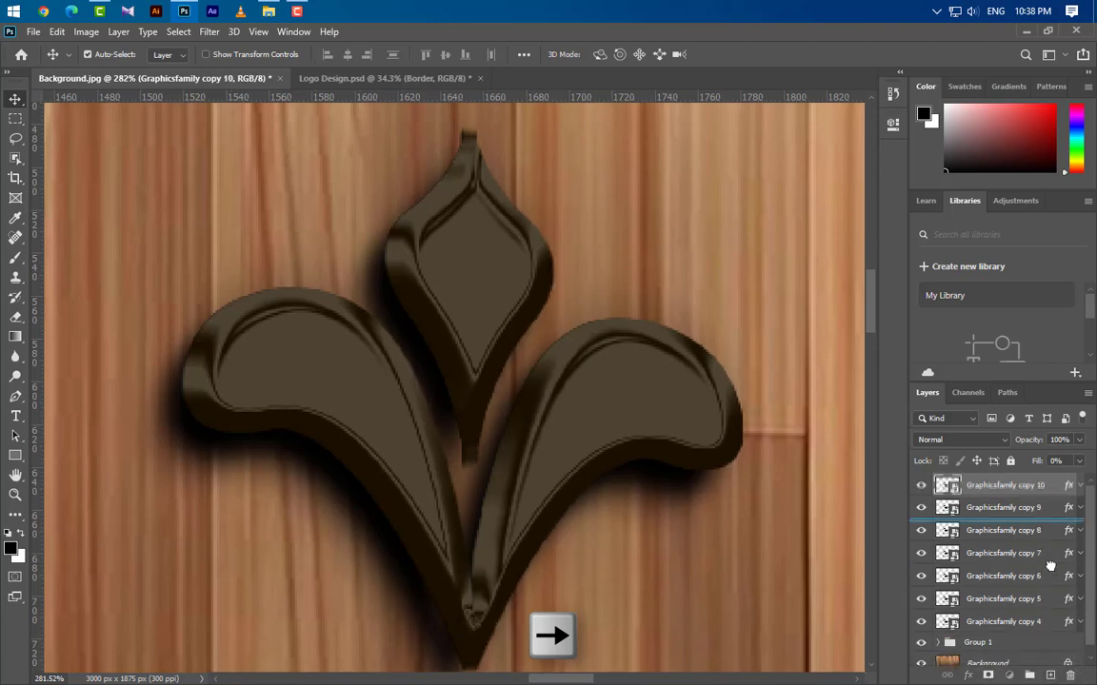
{"action": "left_click_drag", "start_coordinate": [1051, 566], "coordinate": [1050, 674]}
{"action": "left_click_drag", "start_coordinate": [1055, 484], "coordinate": [1050, 674]}
{"action": "left_click_drag", "start_coordinate": [1055, 485], "coordinate": [1050, 674]}
{"action": "key", "text": "Right"}
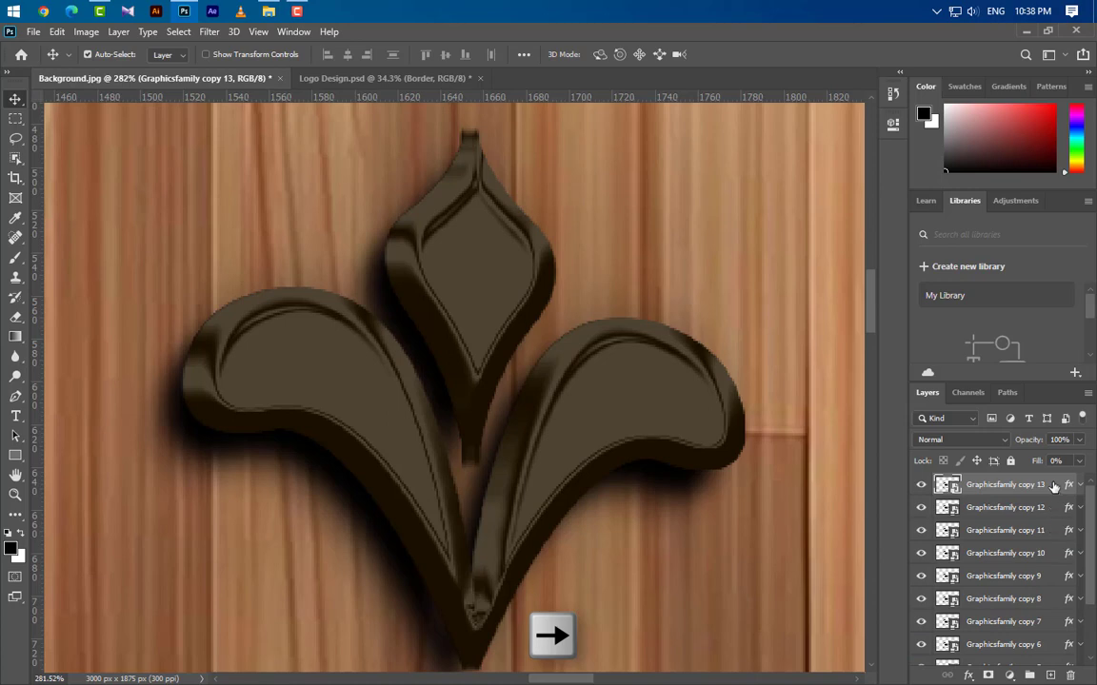
{"action": "left_click_drag", "start_coordinate": [1052, 485], "coordinate": [1050, 674]}
{"action": "key", "text": "Right"}
{"action": "key", "text": "Right"}
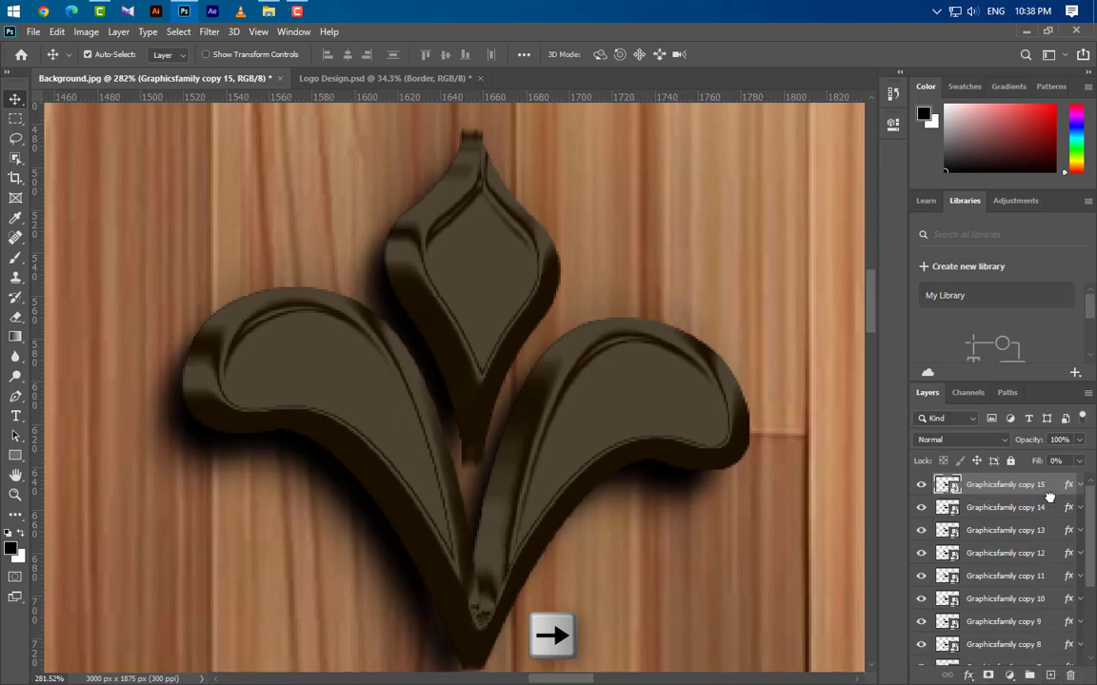
{"action": "left_click_drag", "start_coordinate": [1048, 496], "coordinate": [1050, 674]}
{"action": "key", "text": "Right"}
{"action": "key", "text": "Right"}
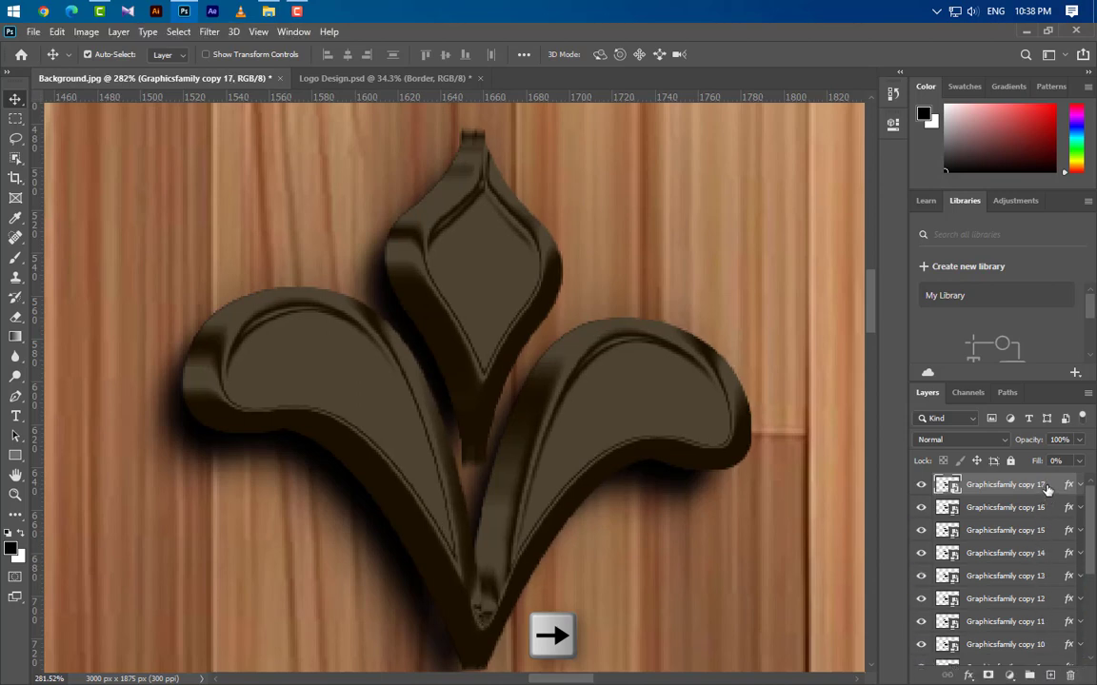
{"action": "left_click_drag", "start_coordinate": [1047, 488], "coordinate": [1050, 674]}
{"action": "key", "text": "Right"}
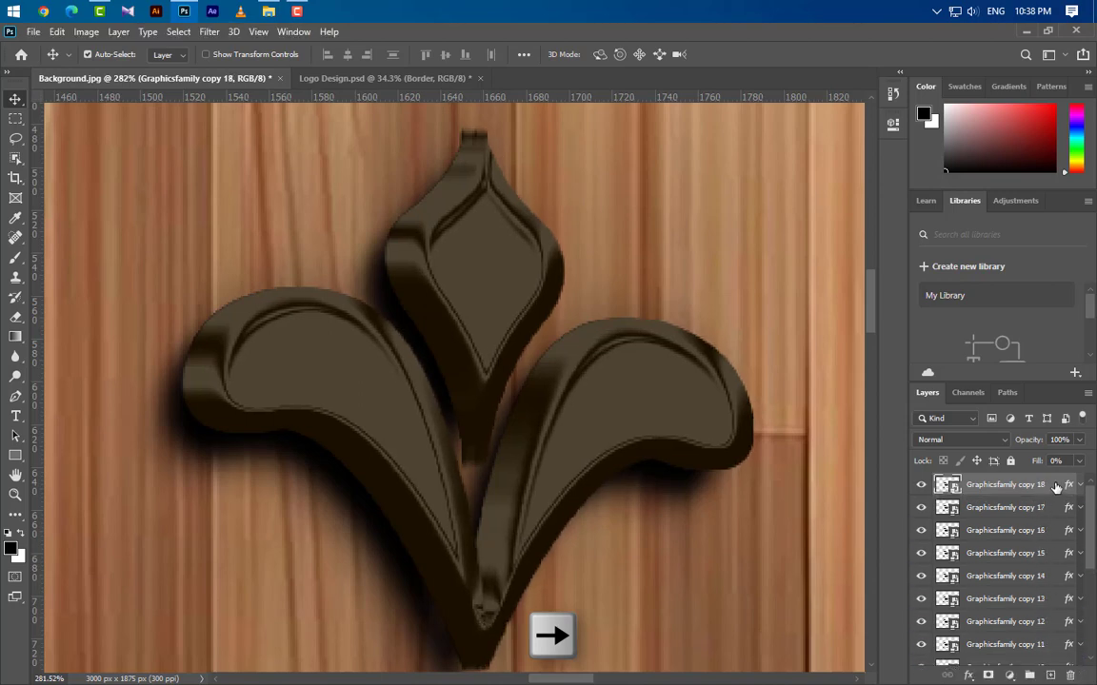
{"action": "left_click_drag", "start_coordinate": [1055, 488], "coordinate": [1050, 674]}
{"action": "key", "text": "Right"}
{"action": "left_click_drag", "start_coordinate": [1052, 484], "coordinate": [1050, 674]}
{"action": "key", "text": "Right"}
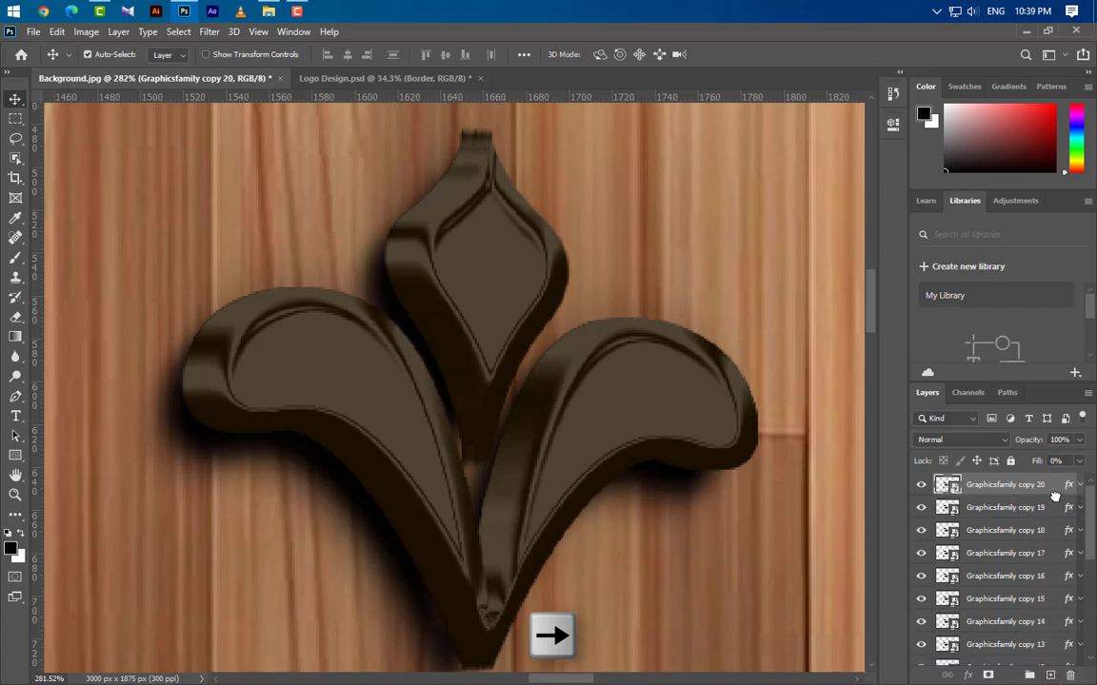
{"action": "left_click_drag", "start_coordinate": [1055, 496], "coordinate": [1050, 674]}
{"action": "key", "text": "Right"}
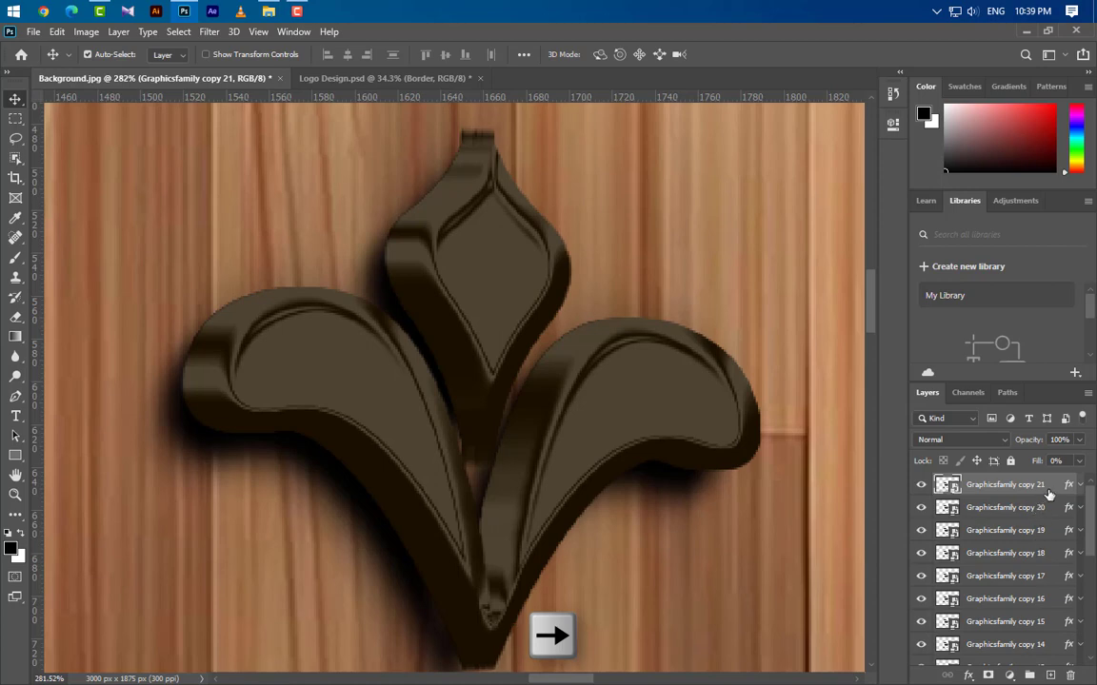
{"action": "left_click_drag", "start_coordinate": [1049, 493], "coordinate": [1050, 674]}
{"action": "key", "text": "Right"}
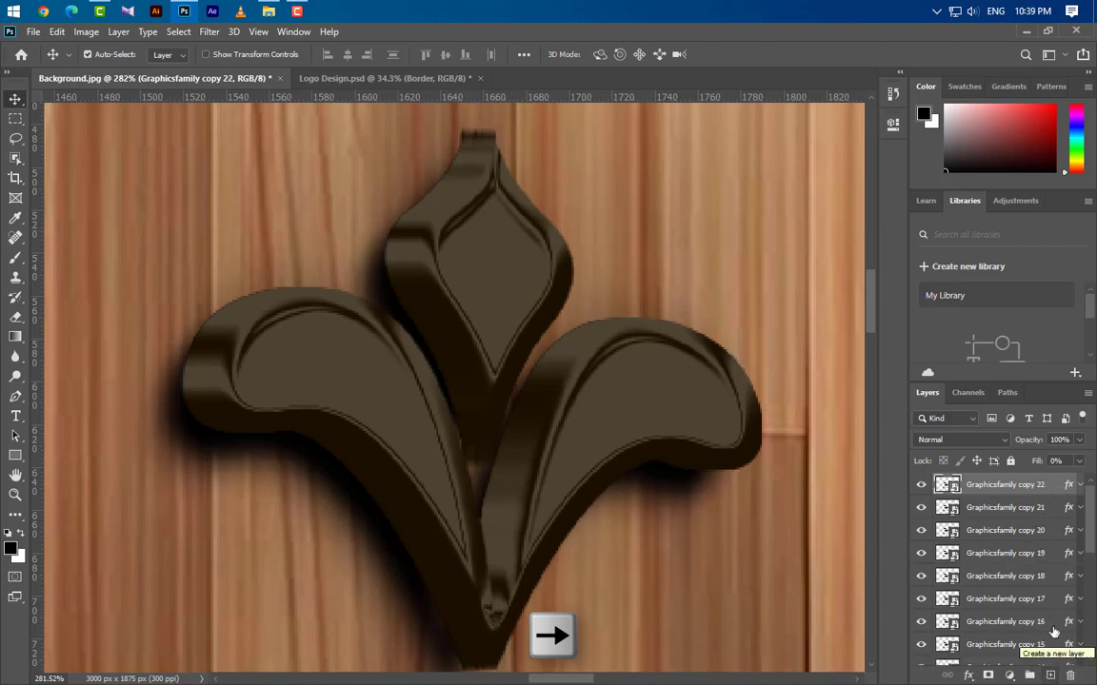
{"action": "left_click_drag", "start_coordinate": [1050, 488], "coordinate": [1049, 676]}
{"action": "key", "text": "Right"}
{"action": "left_click_drag", "start_coordinate": [1051, 488], "coordinate": [1047, 674]}
{"action": "key", "text": "Right"}
{"action": "left_click_drag", "start_coordinate": [1051, 487], "coordinate": [1050, 674]}
{"action": "key", "text": "Right"}
{"action": "left_click_drag", "start_coordinate": [1051, 487], "coordinate": [1052, 672]}
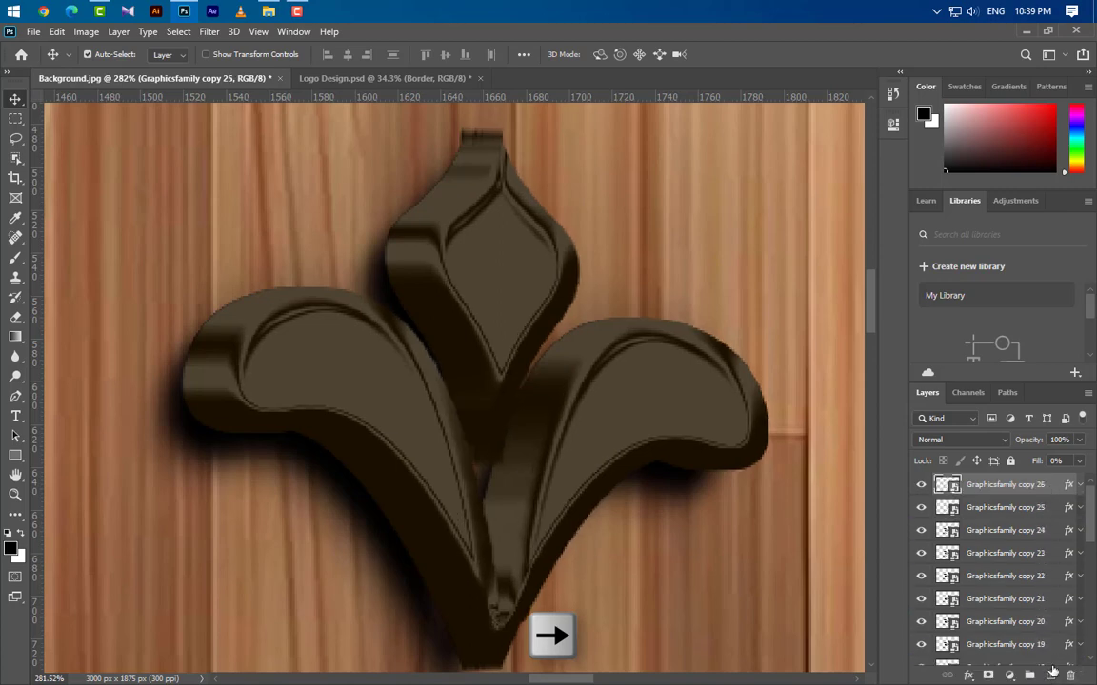
{"action": "key", "text": "Right"}
{"action": "left_click_drag", "start_coordinate": [1042, 492], "coordinate": [1050, 674]}
{"action": "key", "text": "Right"}
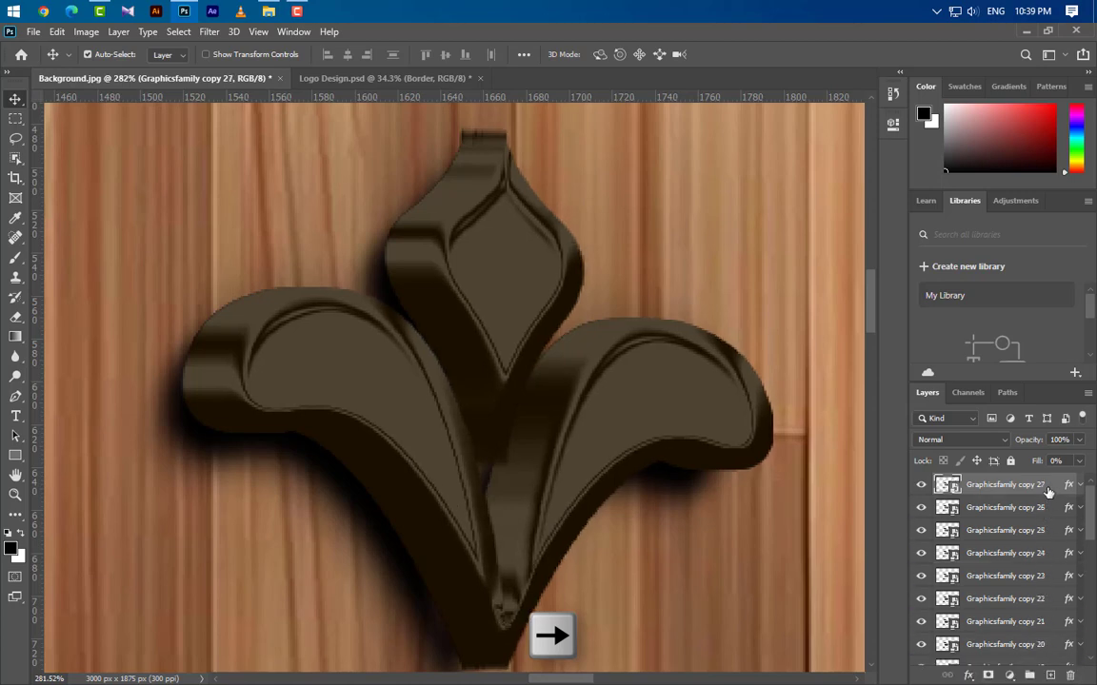
{"action": "left_click_drag", "start_coordinate": [1052, 488], "coordinate": [1050, 674]}
{"action": "key", "text": "Right"}
{"action": "key", "text": "Right"}
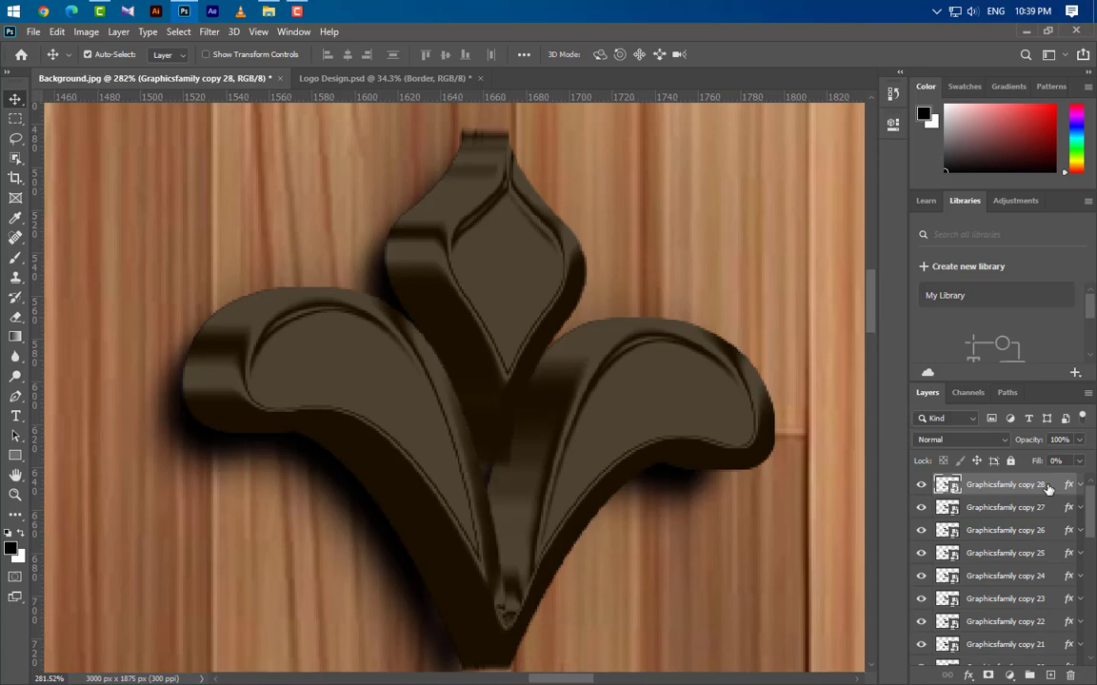
{"action": "scroll", "coordinate": [614, 436], "scroll_direction": "down", "scroll_amount": 5}
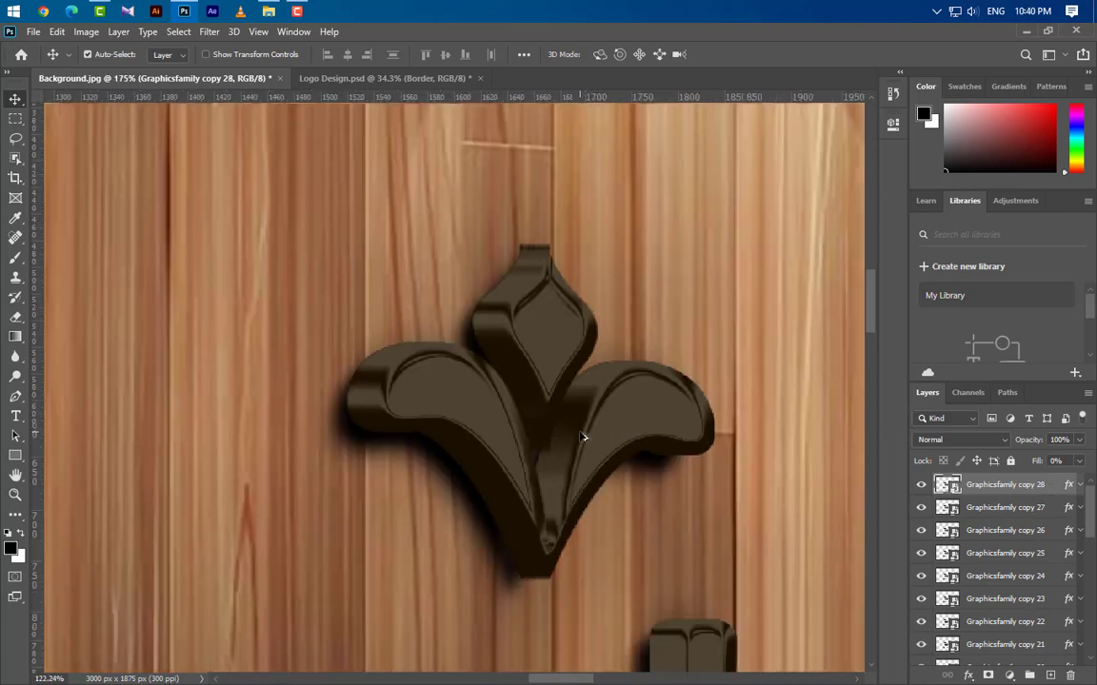
Select all logo layers from Graphicsfamily copy 28 down to Graphicsfamily copy 4 and put them in a new group
{"action": "scroll", "coordinate": [583, 447], "scroll_direction": "down", "scroll_amount": 3}
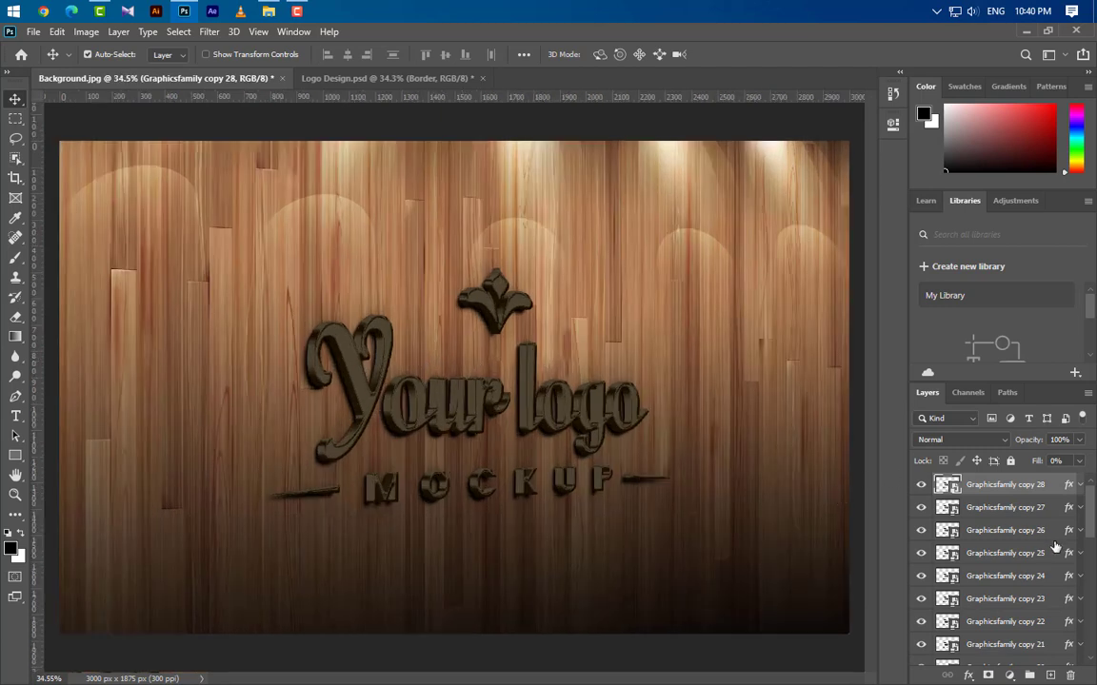
{"action": "left_click", "coordinate": [1037, 507], "text": "ctrl"}
{"action": "left_click", "coordinate": [1040, 531], "text": "ctrl"}
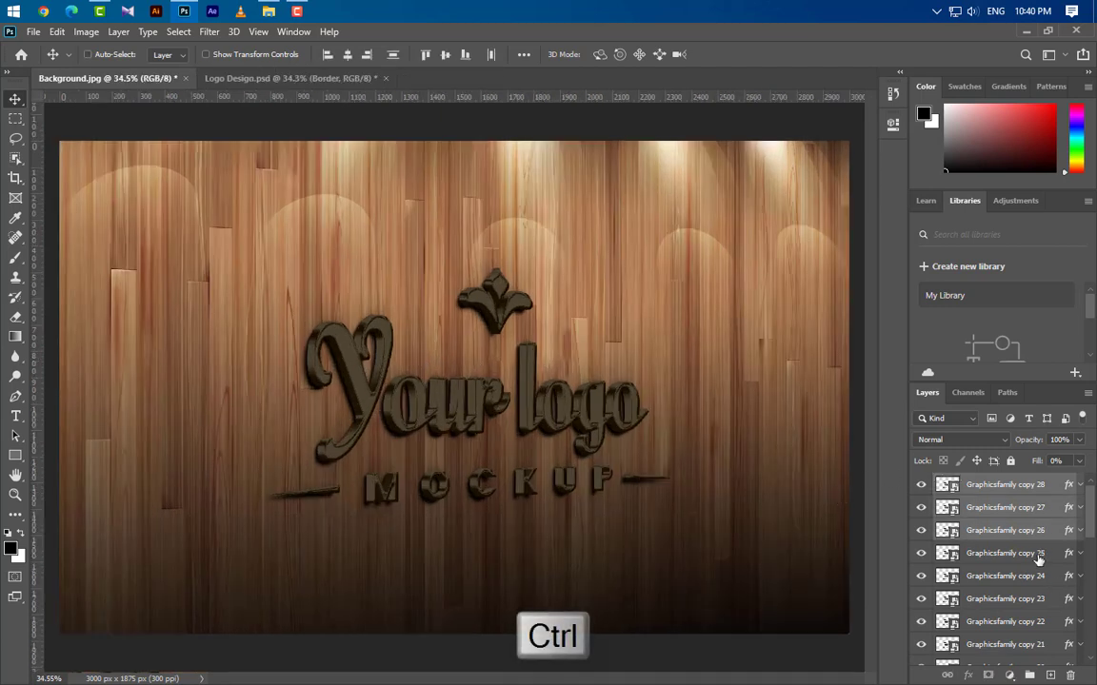
{"action": "left_click", "coordinate": [1038, 556], "text": "ctrl"}
{"action": "left_click", "coordinate": [1038, 578], "text": "ctrl"}
{"action": "left_click", "coordinate": [1037, 600], "text": "ctrl"}
{"action": "left_click", "coordinate": [1035, 623], "text": "ctrl"}
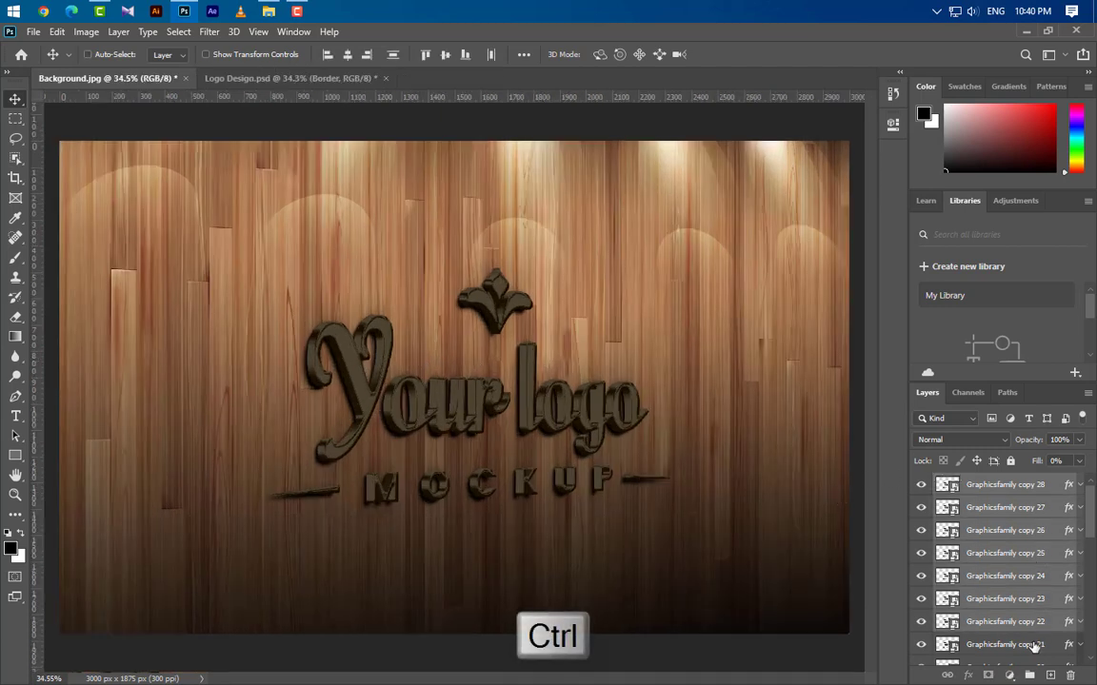
{"action": "left_click", "coordinate": [1034, 647], "text": "ctrl"}
{"action": "scroll", "coordinate": [1032, 646], "scroll_direction": "down", "scroll_amount": 5}
{"action": "left_click", "coordinate": [1025, 557], "text": "ctrl"}
{"action": "left_click", "coordinate": [1034, 581], "text": "ctrl"}
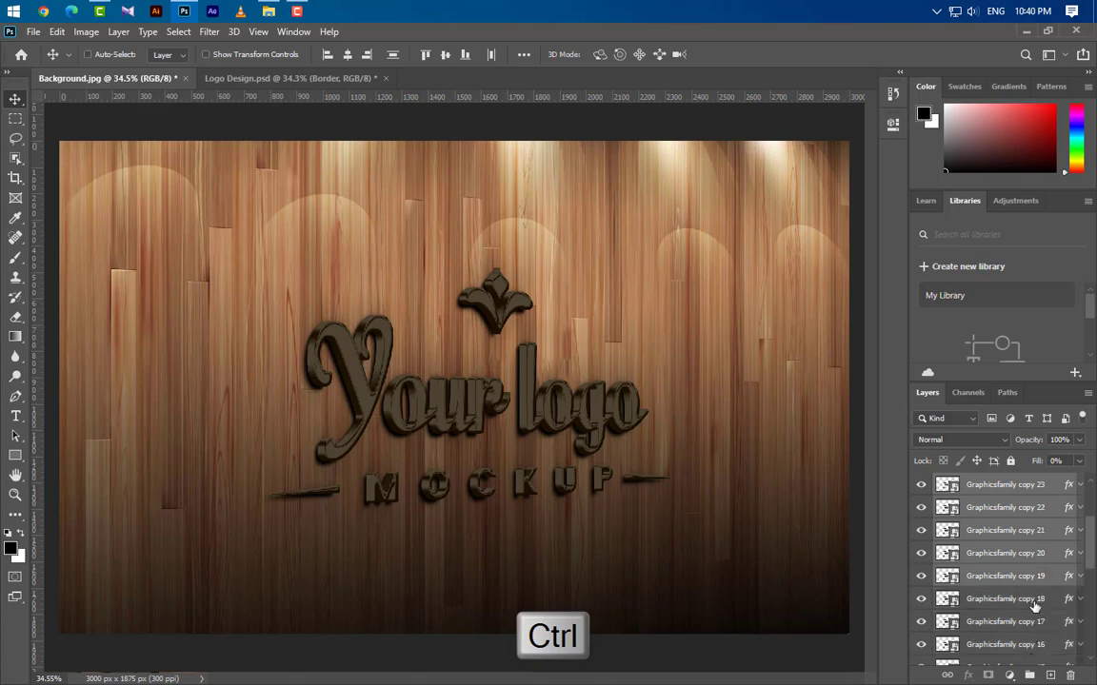
{"action": "left_click", "coordinate": [1035, 603], "text": "ctrl"}
{"action": "left_click", "coordinate": [1033, 623], "text": "ctrl"}
{"action": "scroll", "coordinate": [1036, 643], "scroll_direction": "down", "scroll_amount": 5}
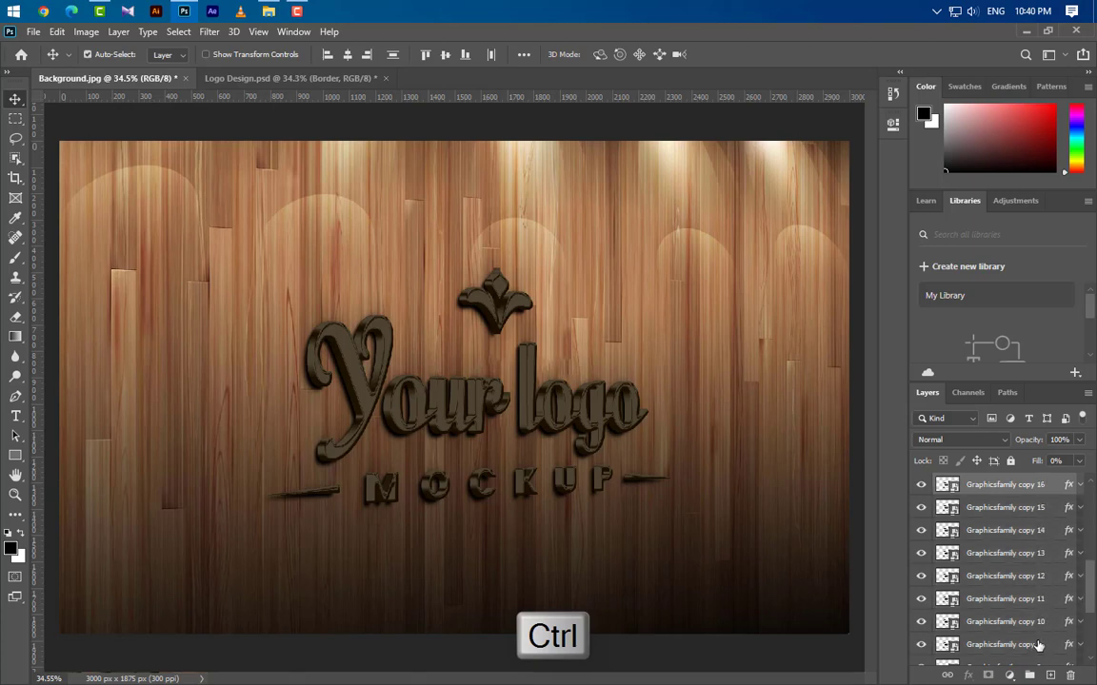
{"action": "left_click", "coordinate": [1033, 485], "text": "ctrl"}
{"action": "left_click", "coordinate": [1033, 507], "text": "ctrl"}
{"action": "left_click", "coordinate": [1033, 530], "text": "ctrl"}
{"action": "left_click", "coordinate": [1032, 554], "text": "ctrl"}
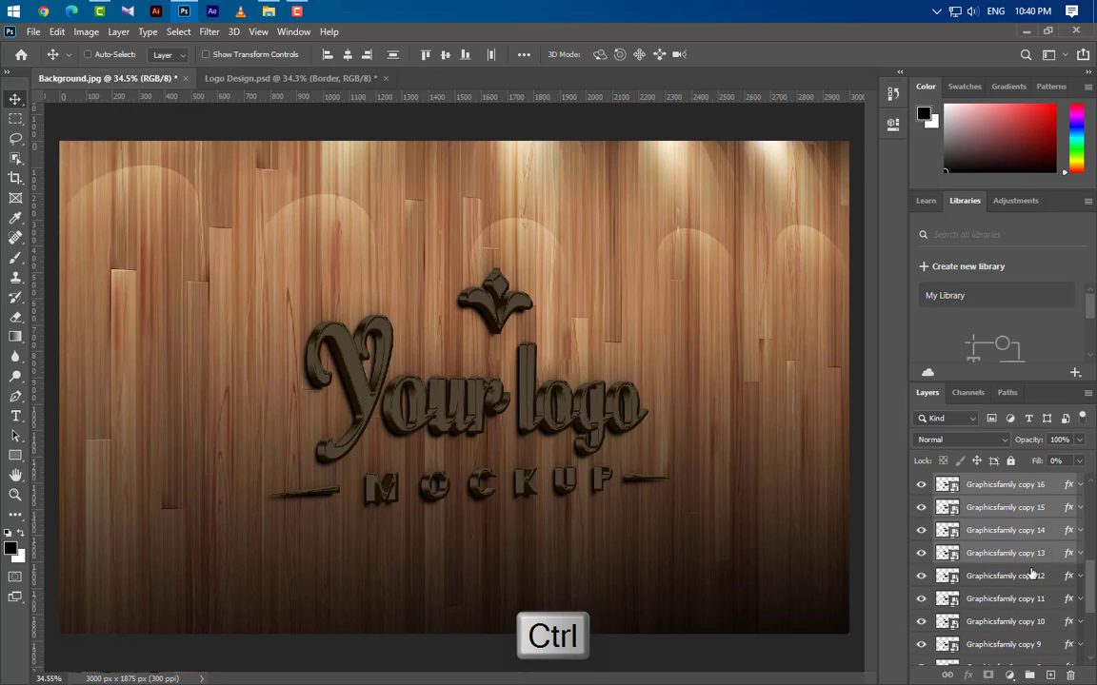
{"action": "left_click", "coordinate": [1033, 578], "text": "ctrl"}
{"action": "left_click", "coordinate": [1033, 600], "text": "ctrl"}
{"action": "left_click", "coordinate": [1032, 621], "text": "ctrl"}
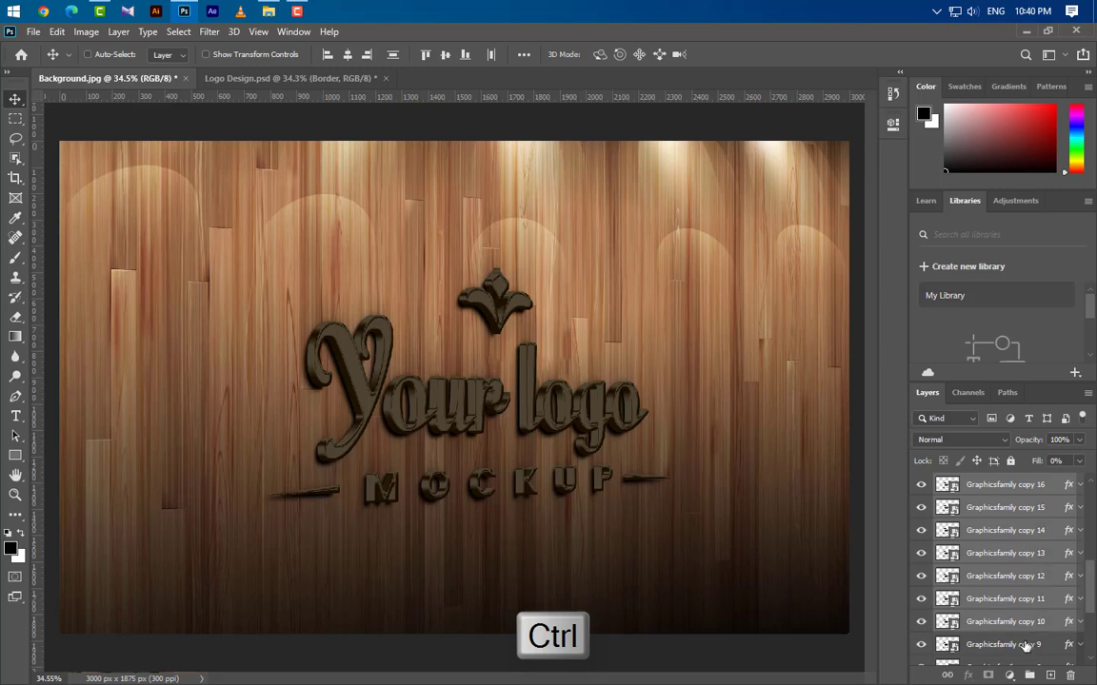
{"action": "left_click", "coordinate": [1031, 644], "text": "ctrl"}
{"action": "scroll", "coordinate": [1030, 643], "scroll_direction": "down", "scroll_amount": 5}
{"action": "scroll", "coordinate": [1030, 644], "scroll_direction": "down", "scroll_amount": 2}
{"action": "left_click", "coordinate": [1028, 520], "text": "ctrl"}
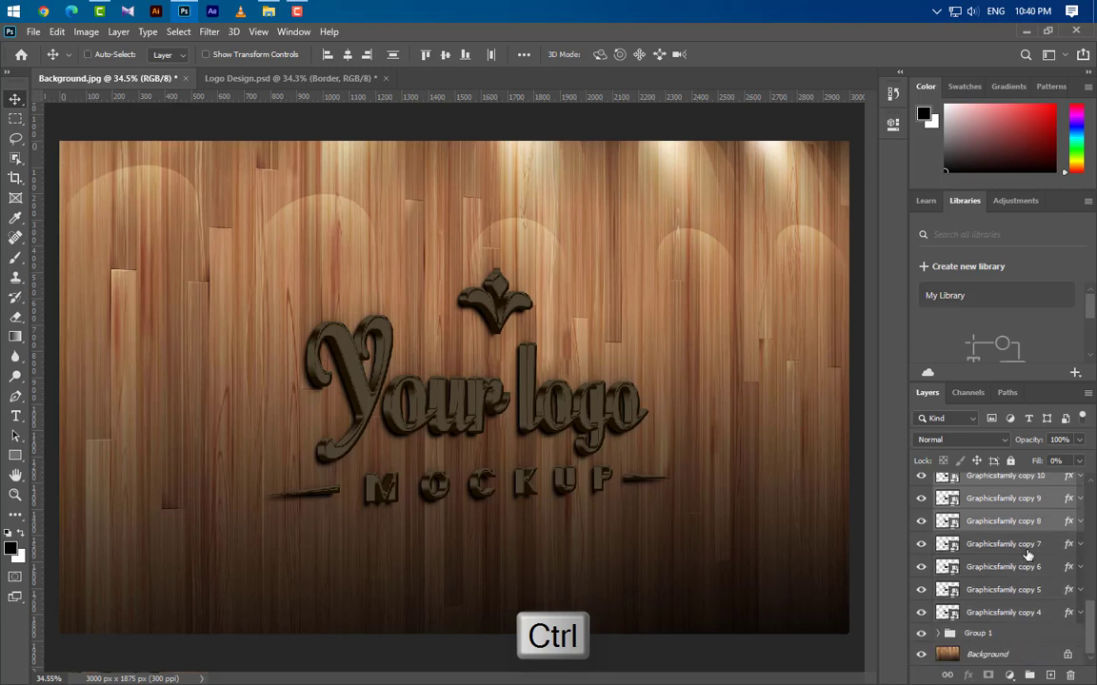
{"action": "left_click", "coordinate": [1027, 543], "text": "ctrl"}
{"action": "left_click", "coordinate": [1026, 567], "text": "ctrl"}
{"action": "left_click", "coordinate": [1027, 590], "text": "ctrl"}
{"action": "left_click", "coordinate": [1028, 613], "text": "ctrl"}
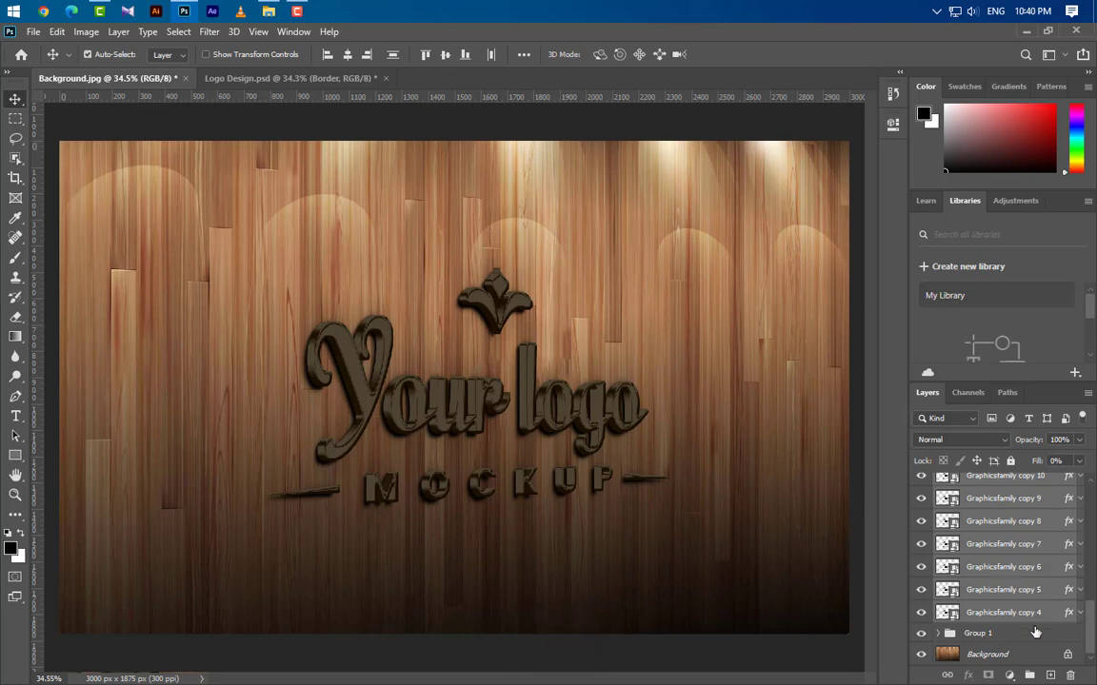
{"action": "left_click", "coordinate": [1032, 676]}
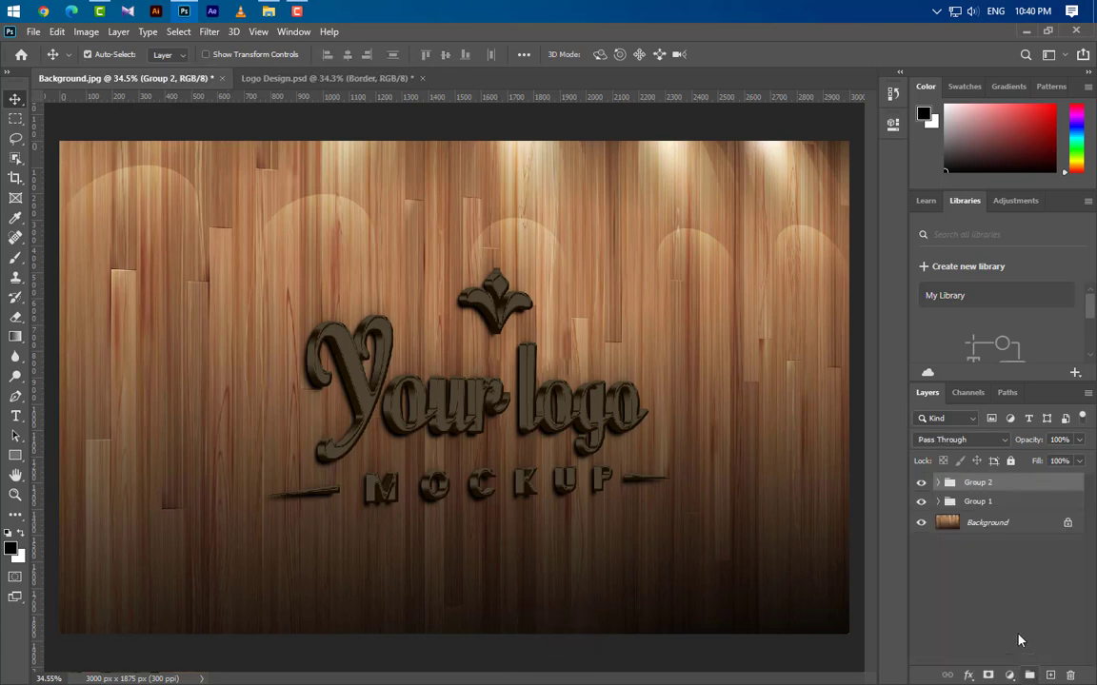
Add an Inner Shadow to Group 2 with blend mode Linear Dodge (Add), color #603c27 and 65% opacity
{"action": "double_click", "coordinate": [1047, 485]}
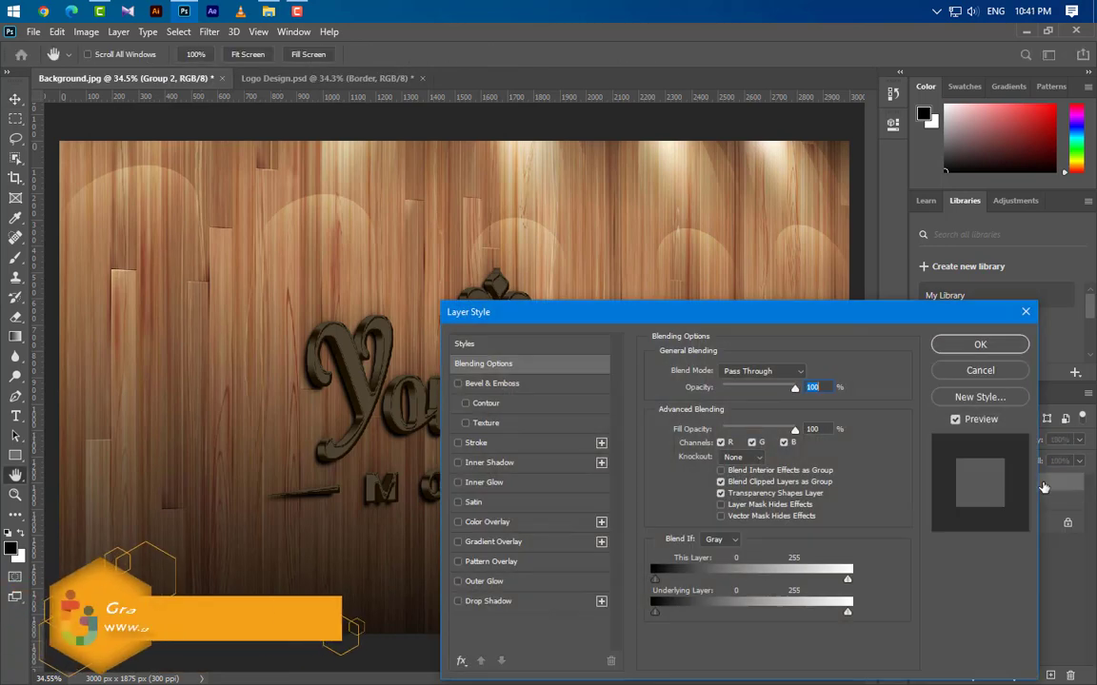
{"action": "left_click", "coordinate": [519, 465]}
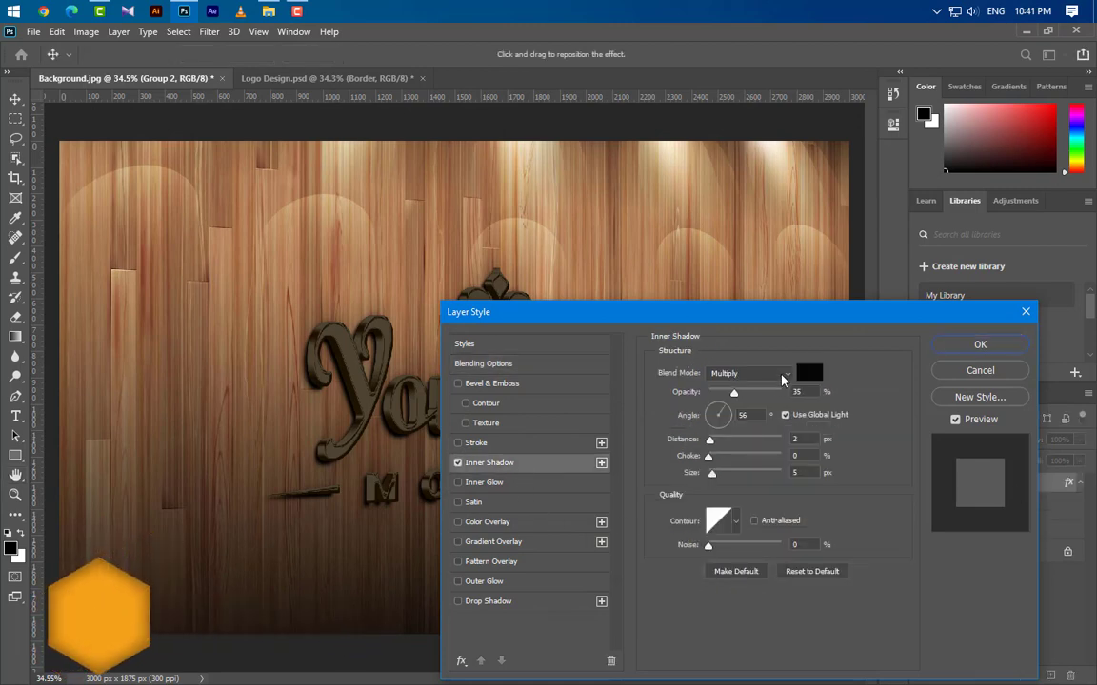
{"action": "left_click", "coordinate": [782, 375]}
{"action": "left_click", "coordinate": [763, 457]}
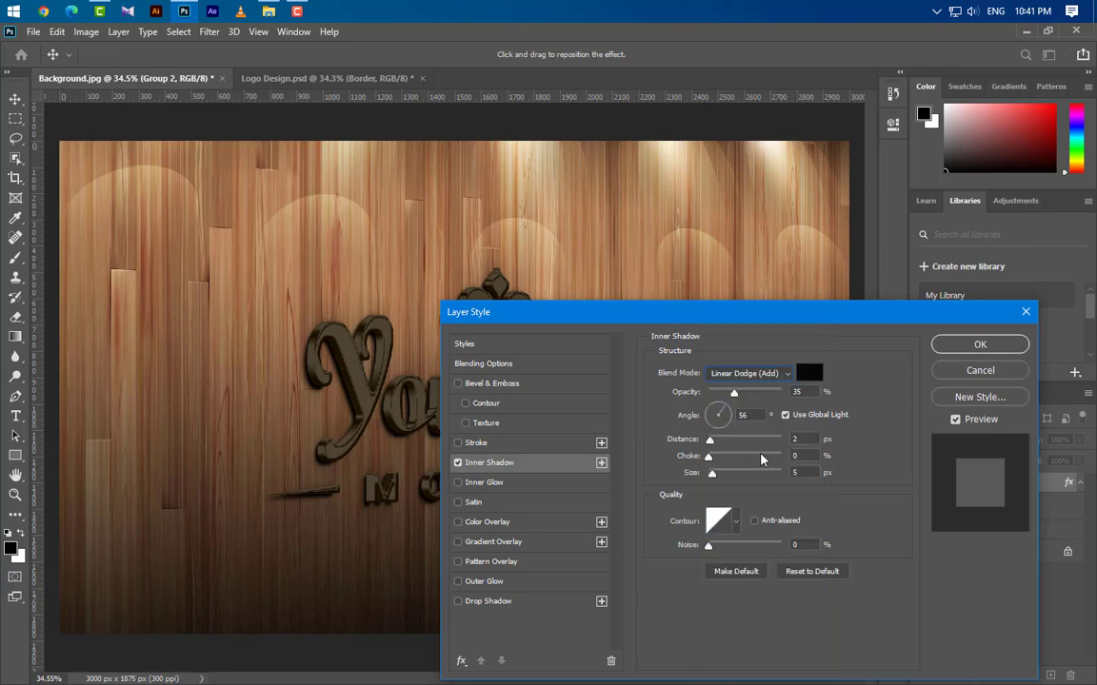
{"action": "left_click", "coordinate": [804, 376]}
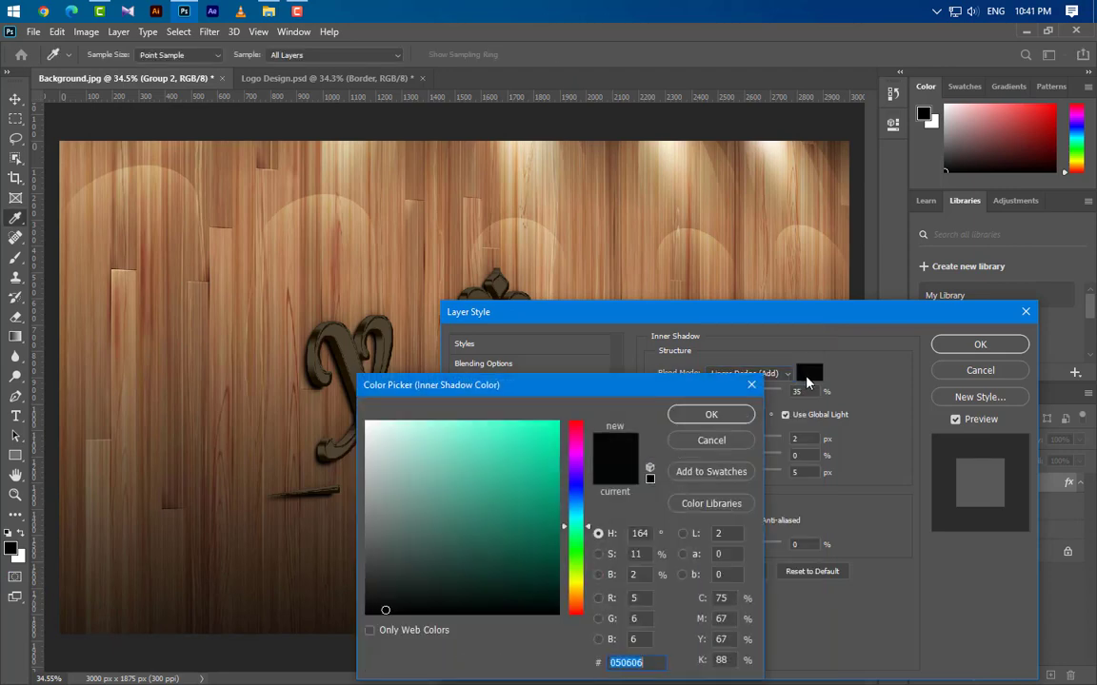
{"action": "type", "text": "603c27"}
{"action": "left_click", "coordinate": [730, 413]}
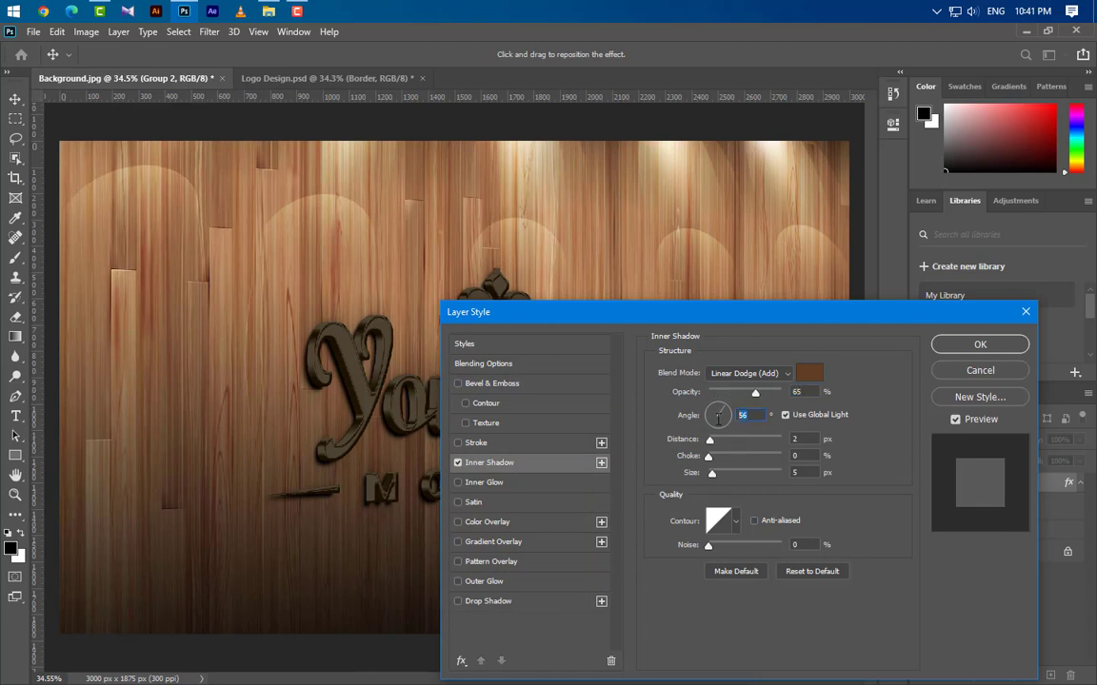
Turn off global light for the Inner Shadow and set its angle to 45°, distance to 22 px and size to 31 px
{"action": "type", "text": "90"}
{"action": "left_click", "coordinate": [785, 415]}
{"action": "type", "text": "22"}
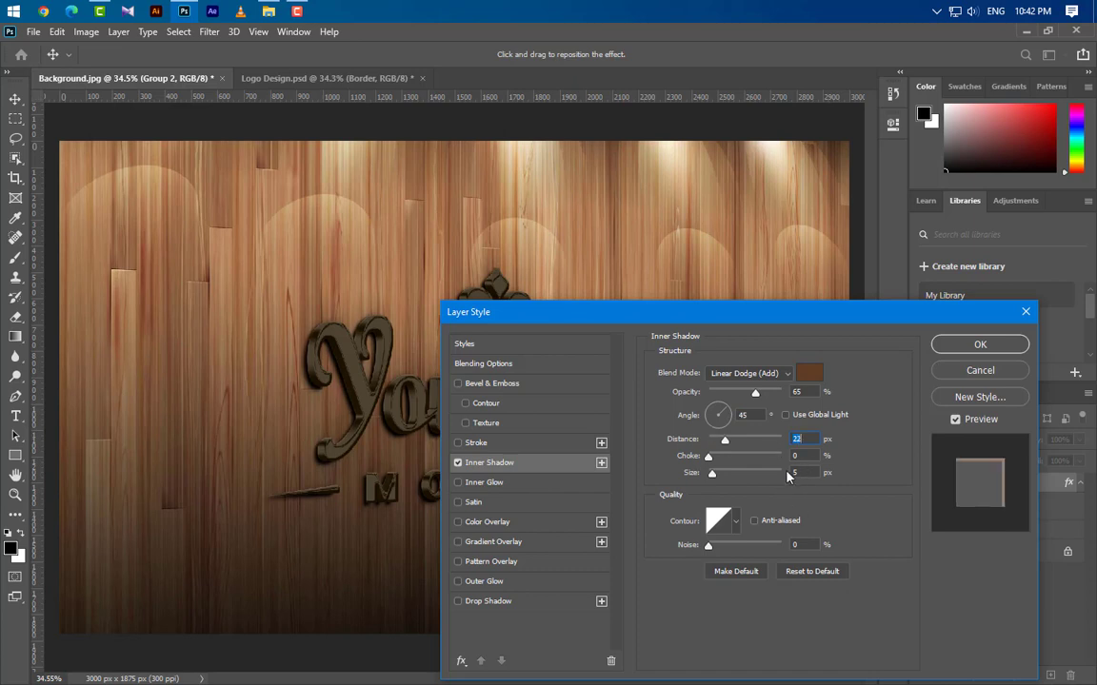
{"action": "type", "text": "31"}
Enable Gradient Overlay on Group 2 and edit its gradient to run from black to white
{"action": "left_click", "coordinate": [533, 543]}
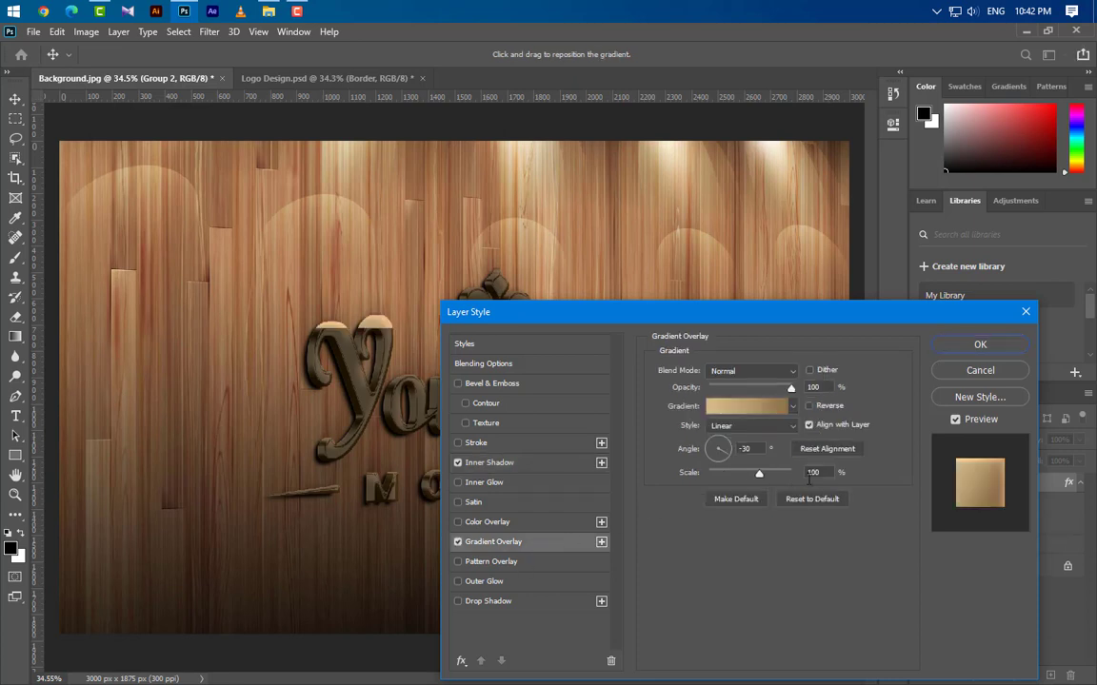
{"action": "left_click", "coordinate": [748, 407]}
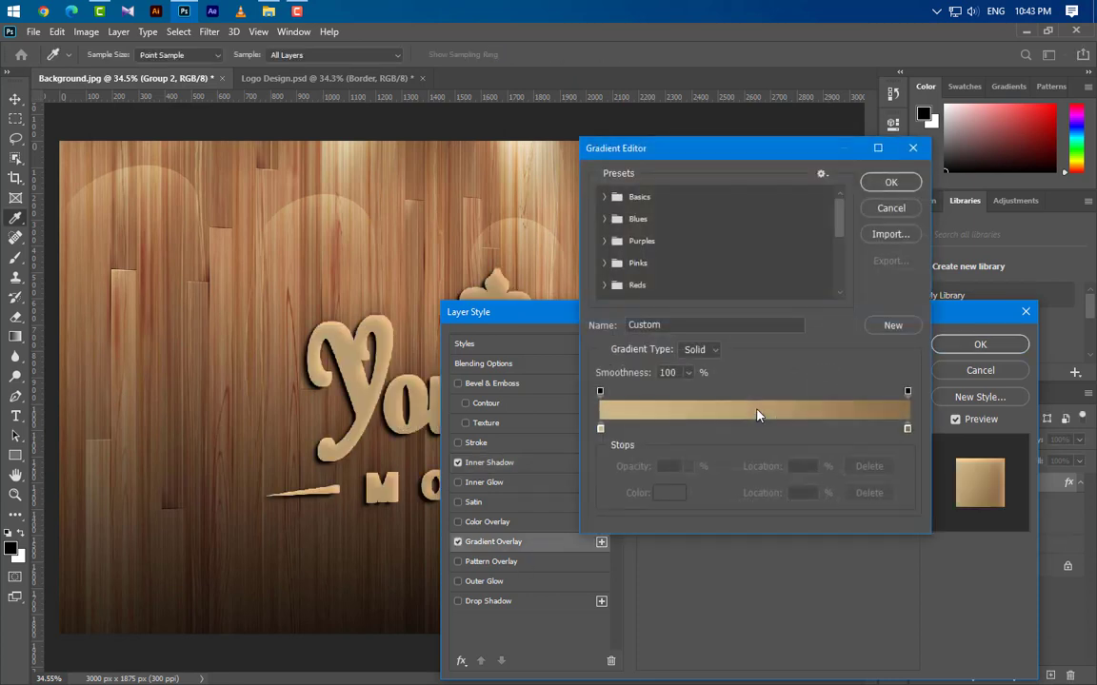
{"action": "double_click", "coordinate": [602, 431]}
{"action": "left_click", "coordinate": [578, 485]}
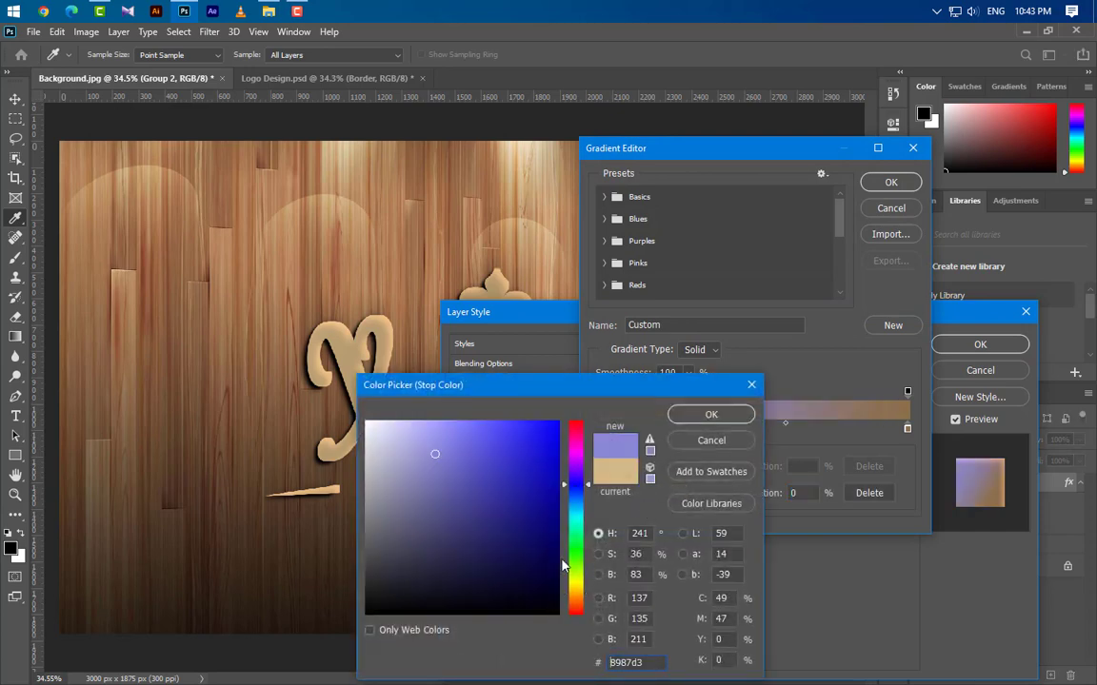
{"action": "left_click_drag", "start_coordinate": [541, 605], "coordinate": [595, 633]}
{"action": "left_click", "coordinate": [701, 422]}
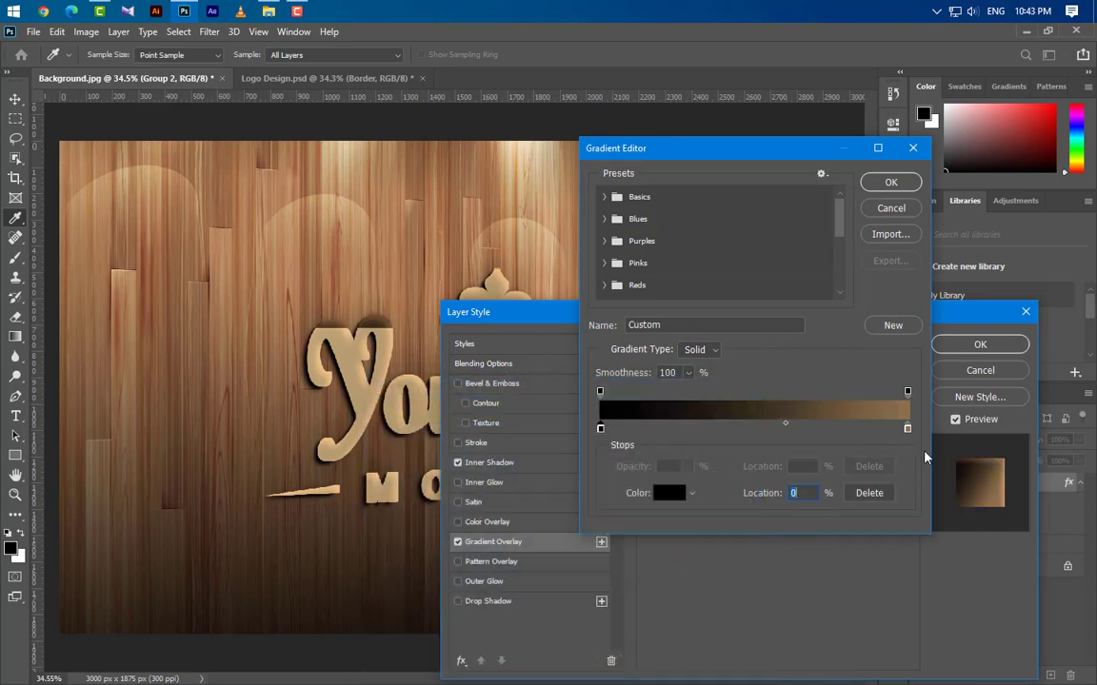
{"action": "double_click", "coordinate": [908, 431]}
{"action": "left_click_drag", "start_coordinate": [420, 505], "coordinate": [366, 420]}
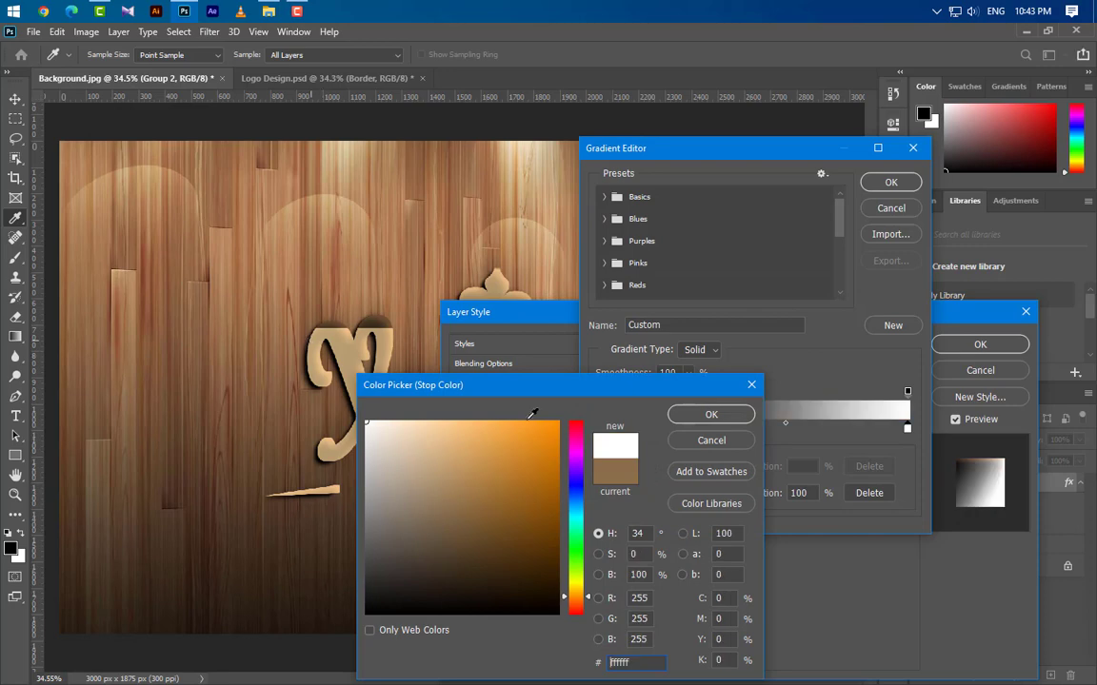
{"action": "left_click", "coordinate": [710, 416]}
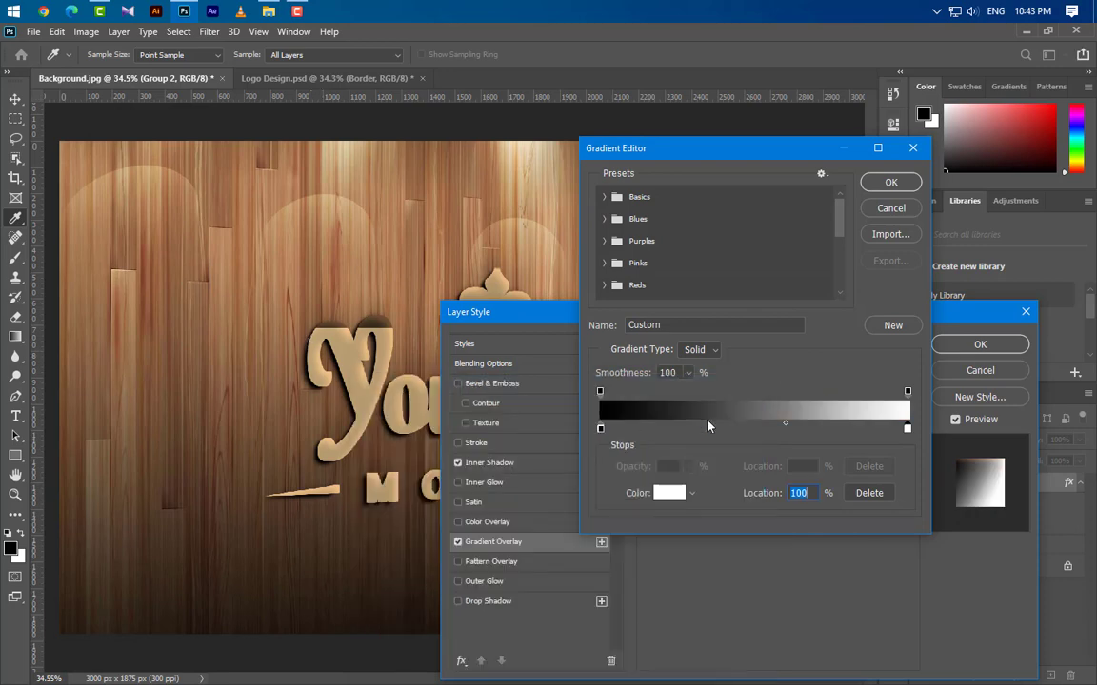
{"action": "left_click", "coordinate": [891, 182]}
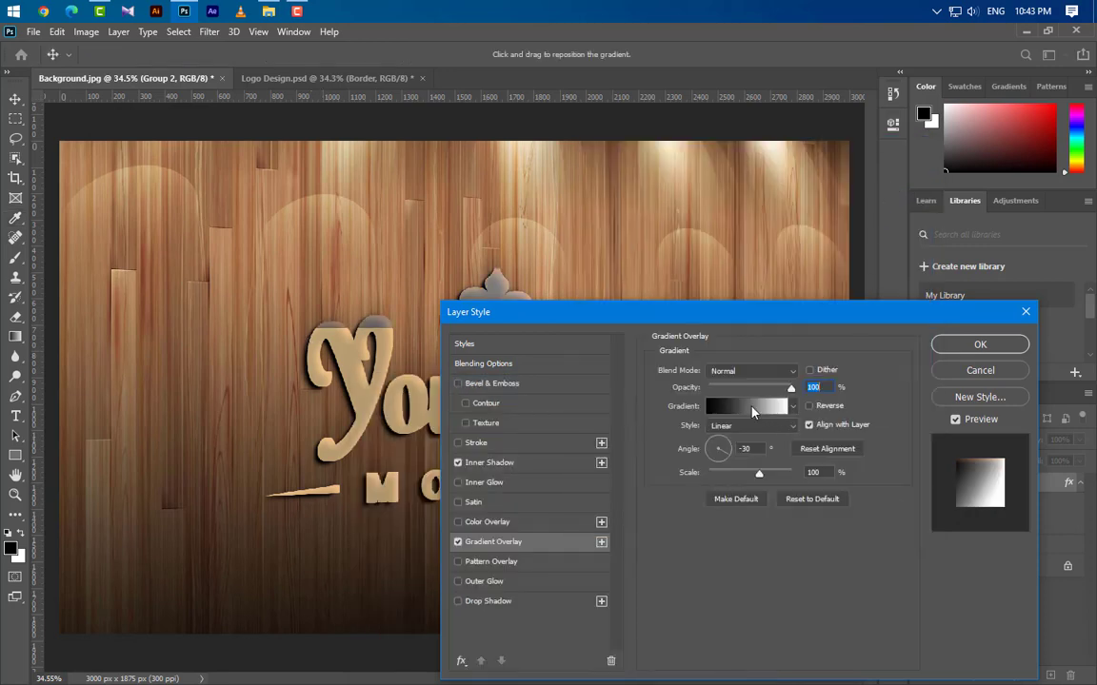
Set the Gradient Overlay to Color Burn at 30% opacity with an angle of 0°
{"action": "left_click", "coordinate": [757, 371]}
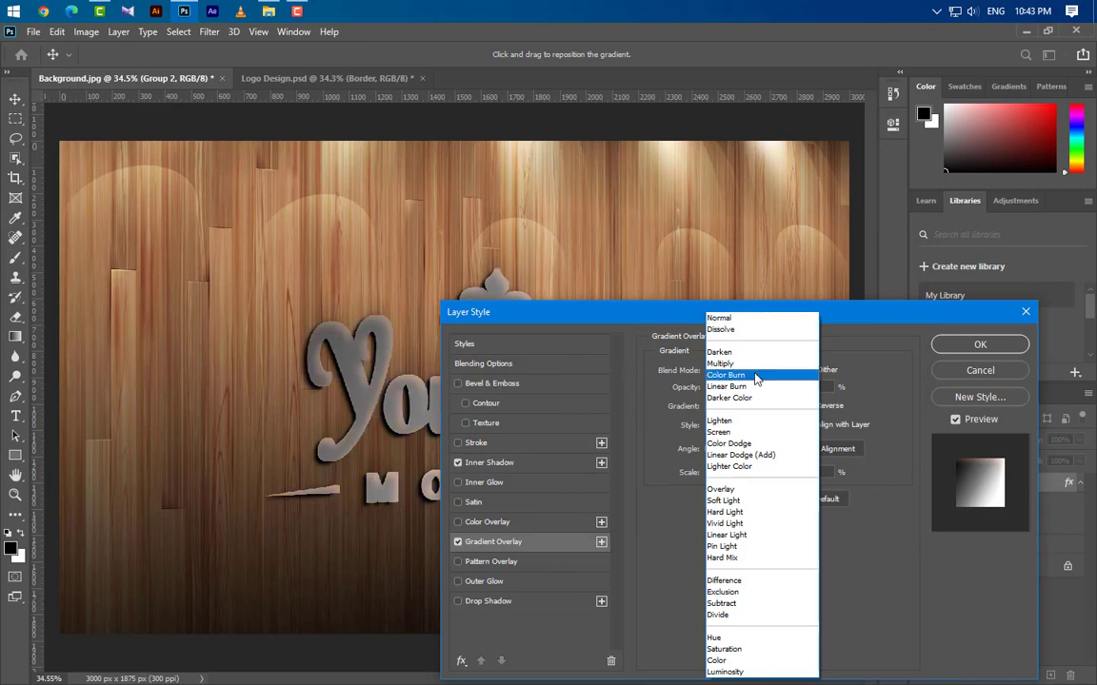
{"action": "left_click", "coordinate": [757, 377]}
{"action": "left_click", "coordinate": [789, 388]}
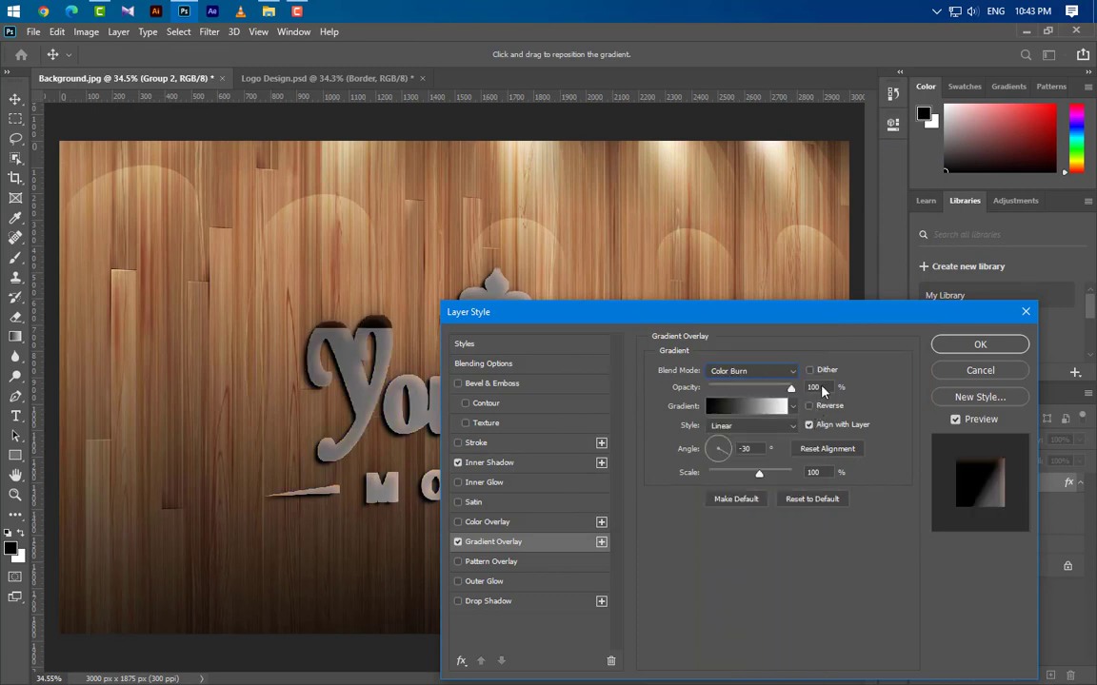
{"action": "type", "text": "30"}
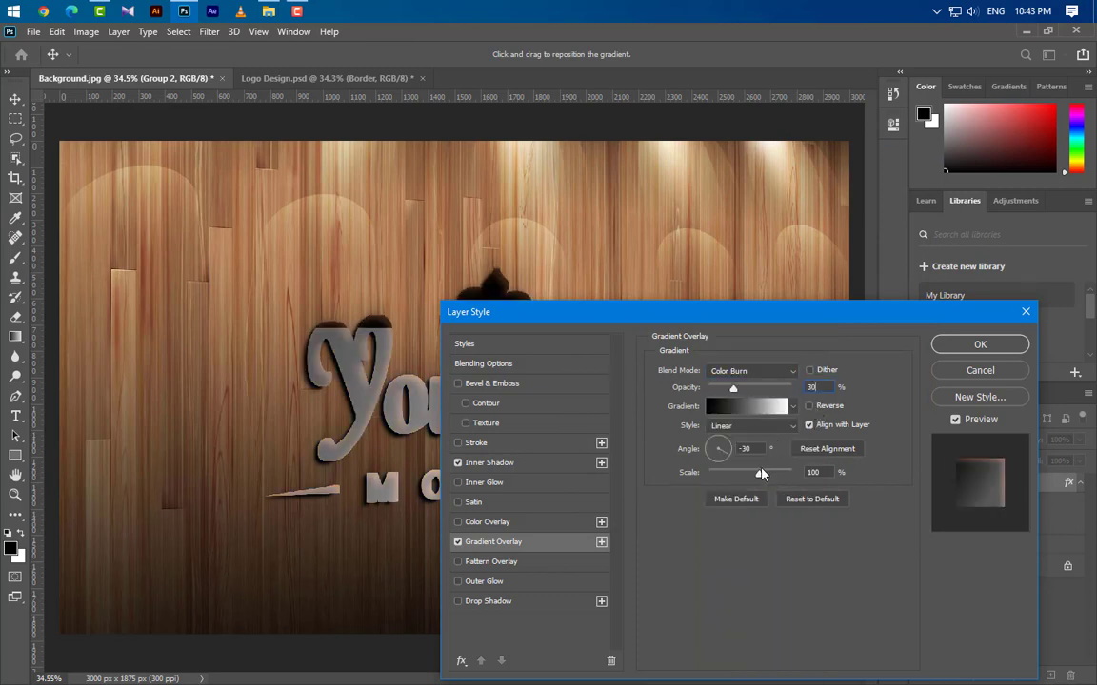
{"action": "left_click", "coordinate": [754, 450]}
{"action": "type", "text": "0"}
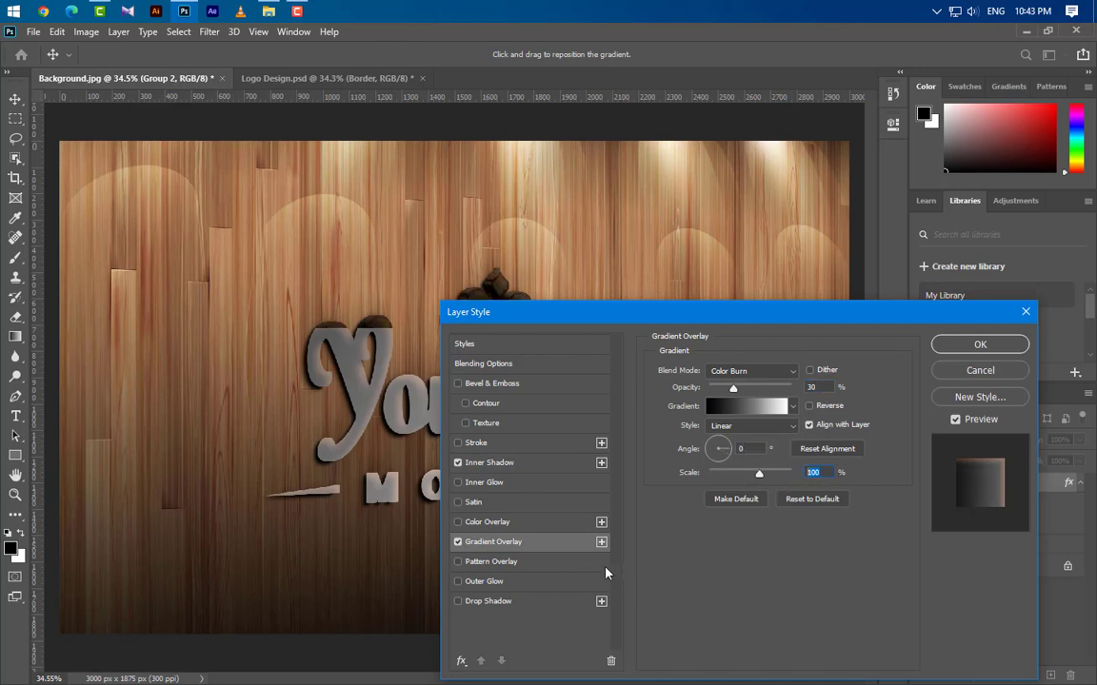
Add a second Gradient Overlay using Linear Burn at 36% opacity and a 90° angle, apply the style and collapse the effects list
{"action": "left_click", "coordinate": [601, 542]}
{"action": "left_click", "coordinate": [558, 569]}
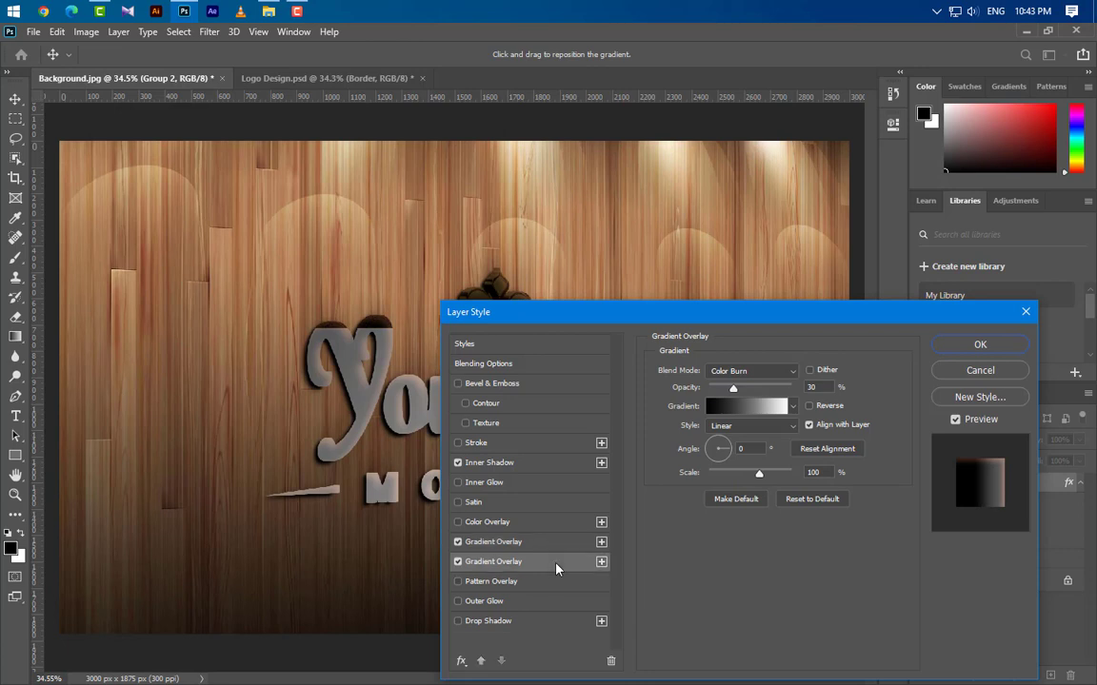
{"action": "left_click", "coordinate": [759, 373]}
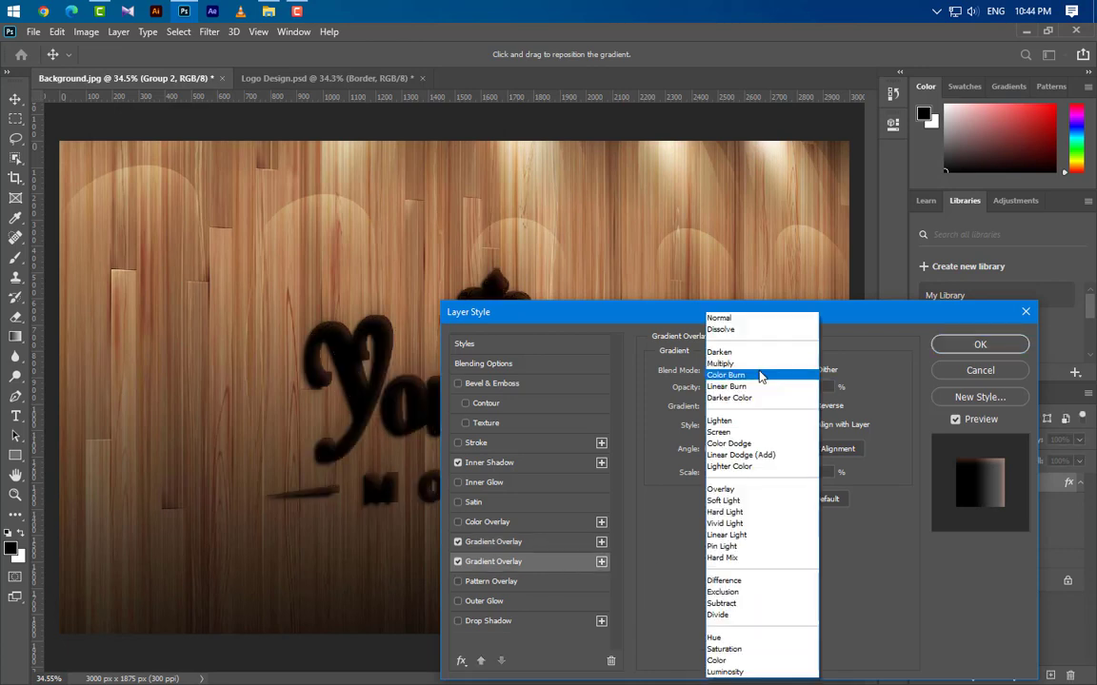
{"action": "left_click", "coordinate": [758, 388]}
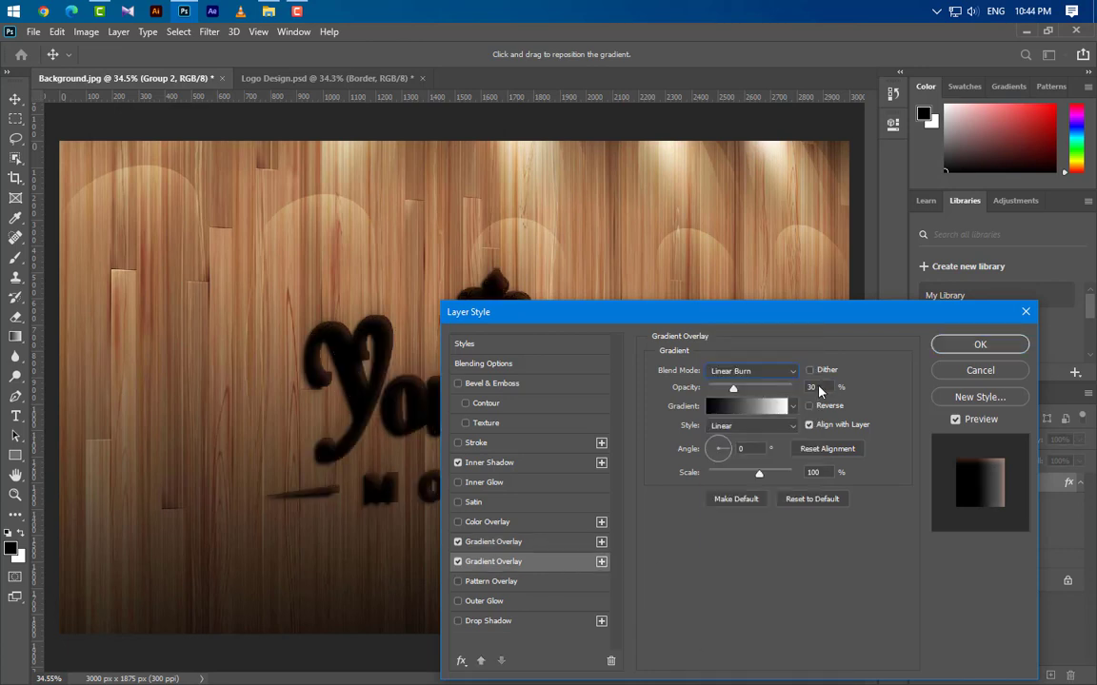
{"action": "type", "text": "36"}
{"action": "type", "text": "90"}
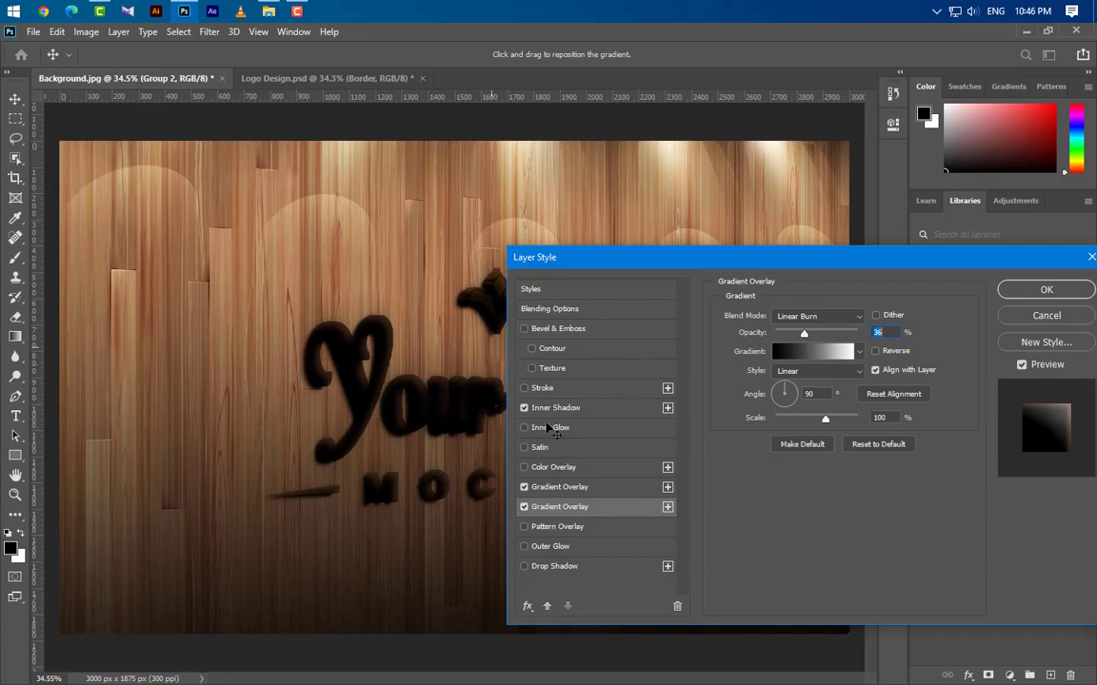
{"action": "left_click", "coordinate": [1044, 288]}
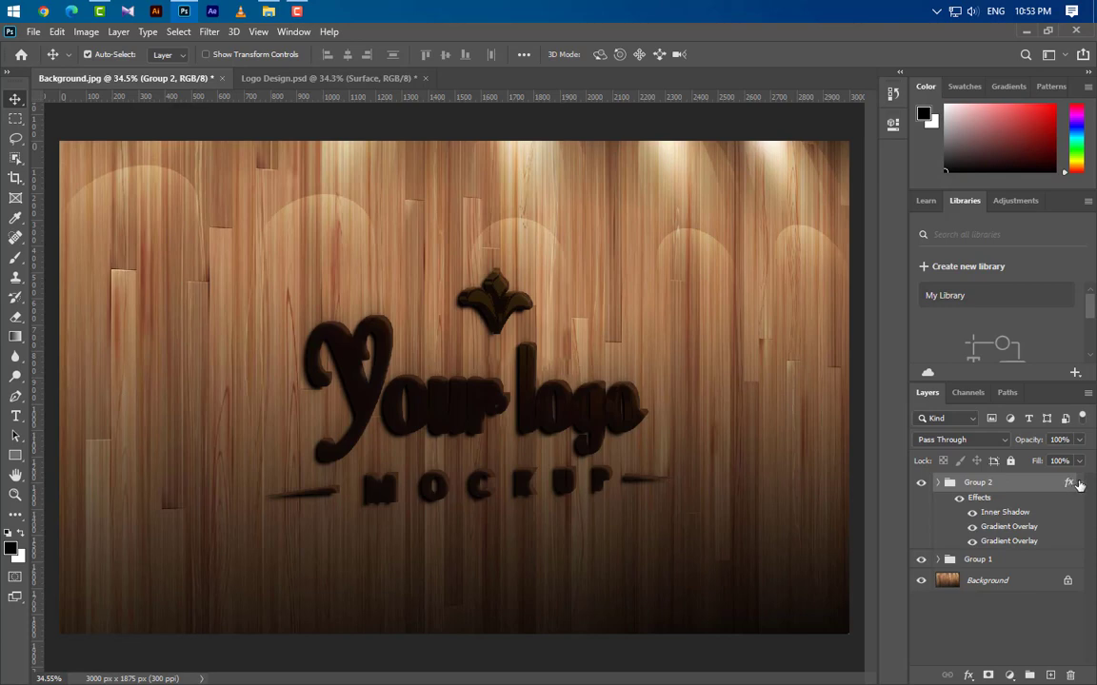
{"action": "left_click", "coordinate": [1079, 483]}
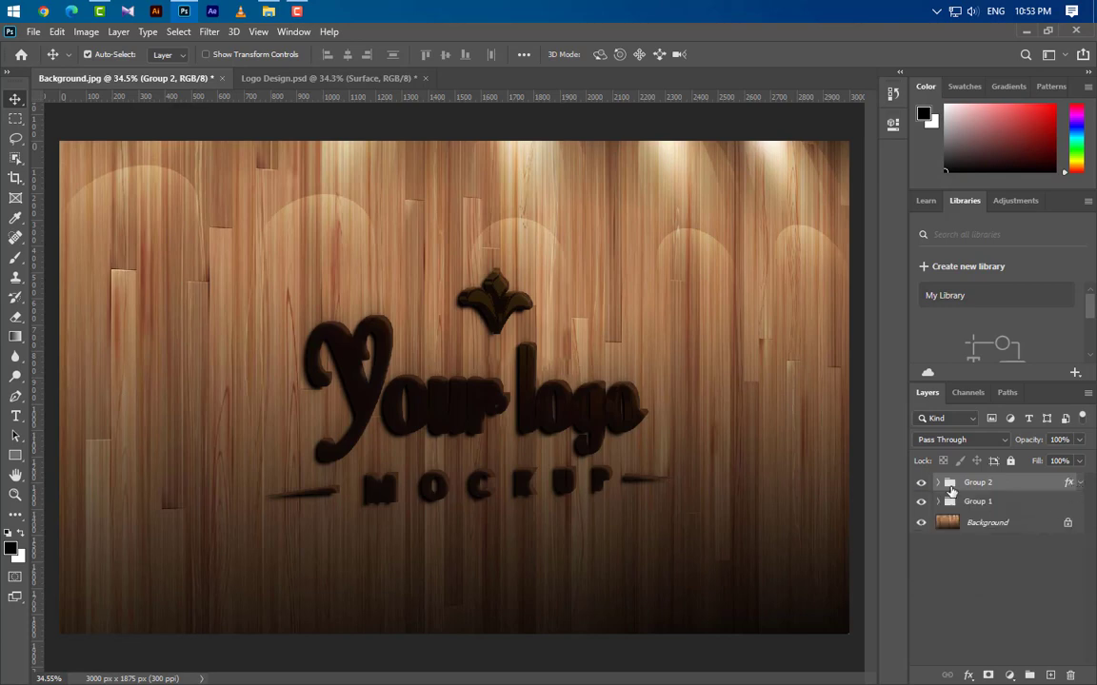
Place a duplicate of the topmost logo layer in Group 2 above the collapsed group, and expand the duplicate's effects list
{"action": "left_click", "coordinate": [939, 484]}
{"action": "left_click_drag", "start_coordinate": [1048, 503], "coordinate": [1051, 676]}
{"action": "left_click_drag", "start_coordinate": [1037, 505], "coordinate": [1038, 475]}
{"action": "left_click", "coordinate": [938, 505]}
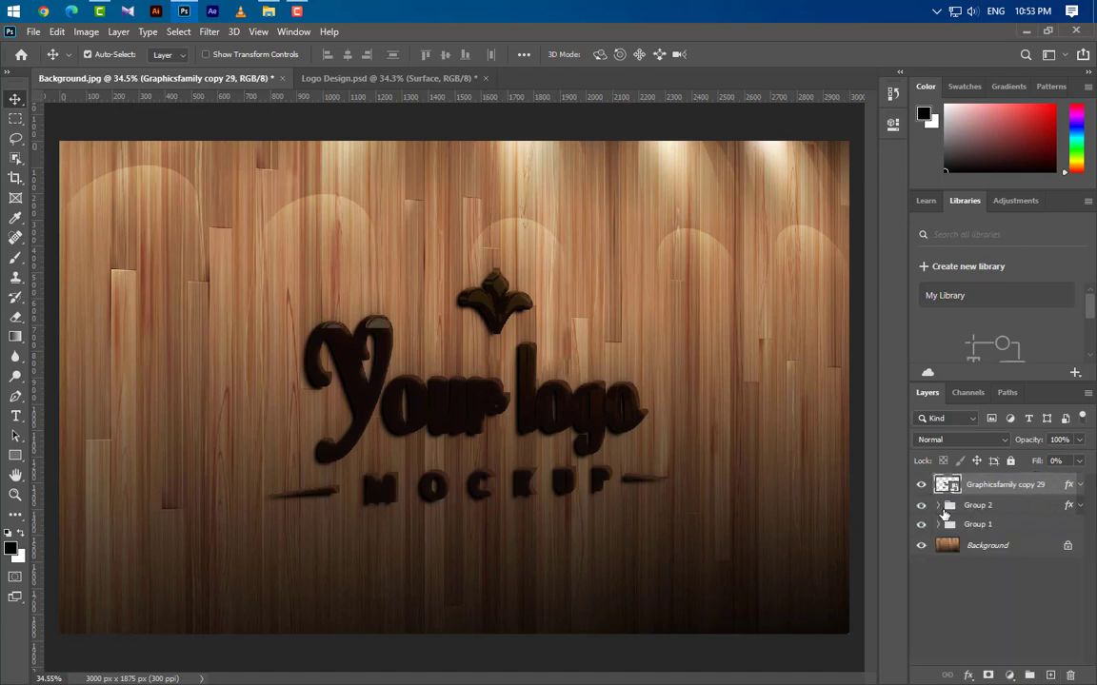
{"action": "left_click", "coordinate": [1079, 486]}
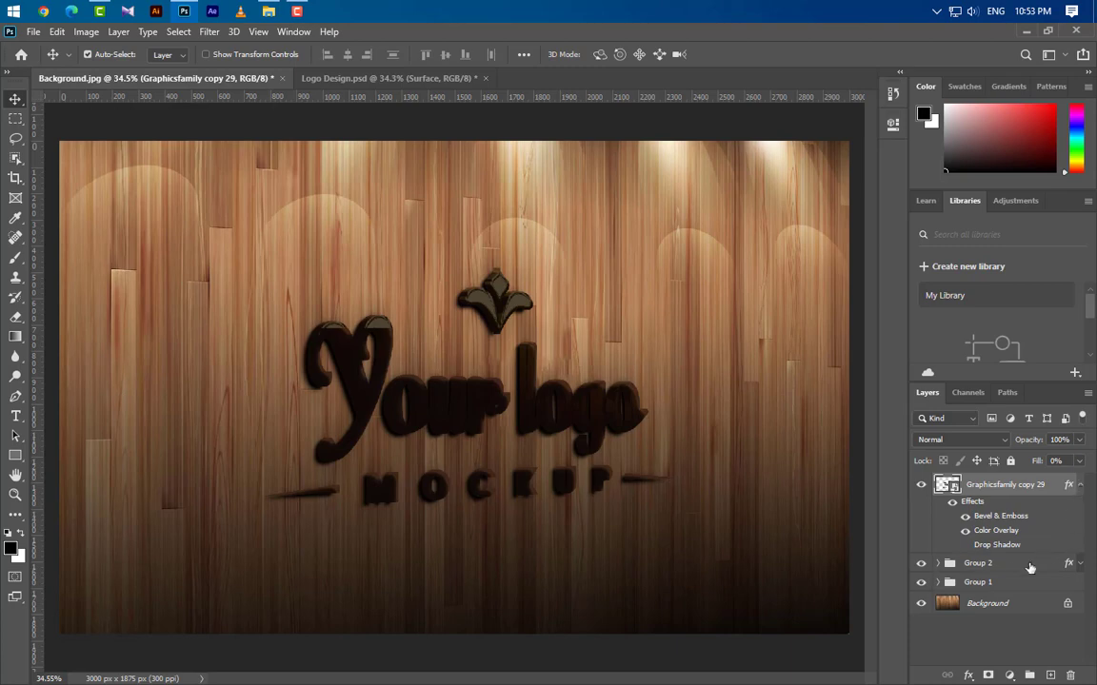
Remove the Drop Shadow from the logo copy above Group 2 and set its Color Overlay to black (000000)
{"action": "left_click_drag", "start_coordinate": [1007, 547], "coordinate": [1071, 675]}
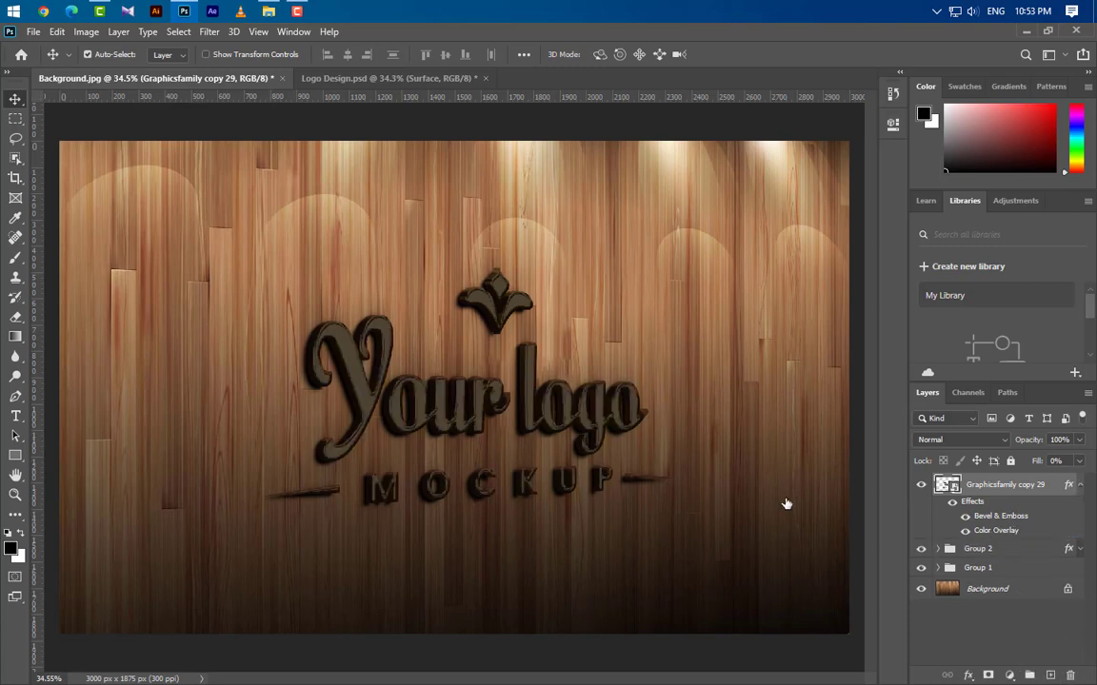
{"action": "double_click", "coordinate": [996, 531]}
{"action": "left_click", "coordinate": [861, 318]}
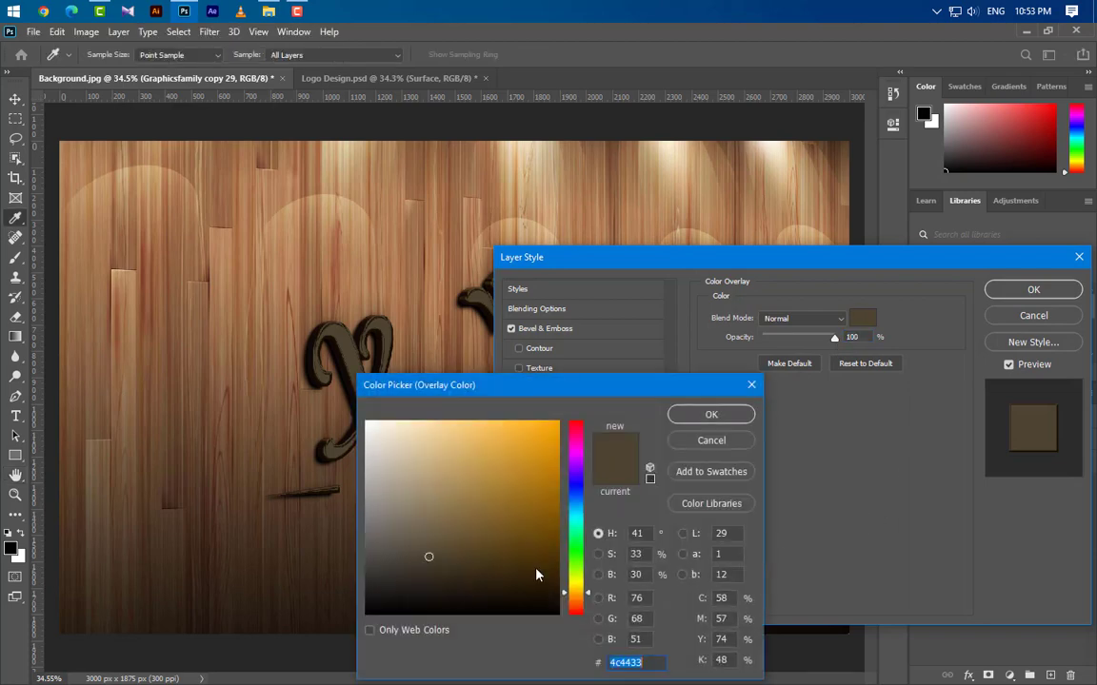
{"action": "type", "text": "000000"}
{"action": "left_click", "coordinate": [732, 422]}
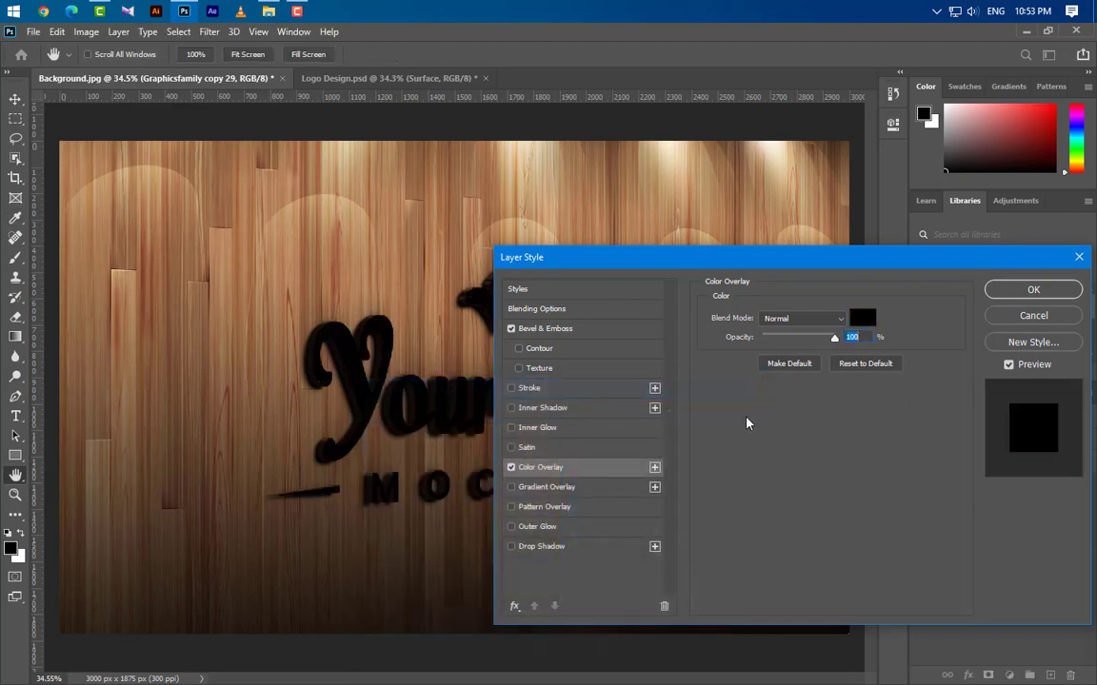
Set the copy's Bevel & Emboss to direction Up, depth 430%, size 2 px, soften 1 px, angle 40° and altitude 15°
{"action": "left_click", "coordinate": [578, 331]}
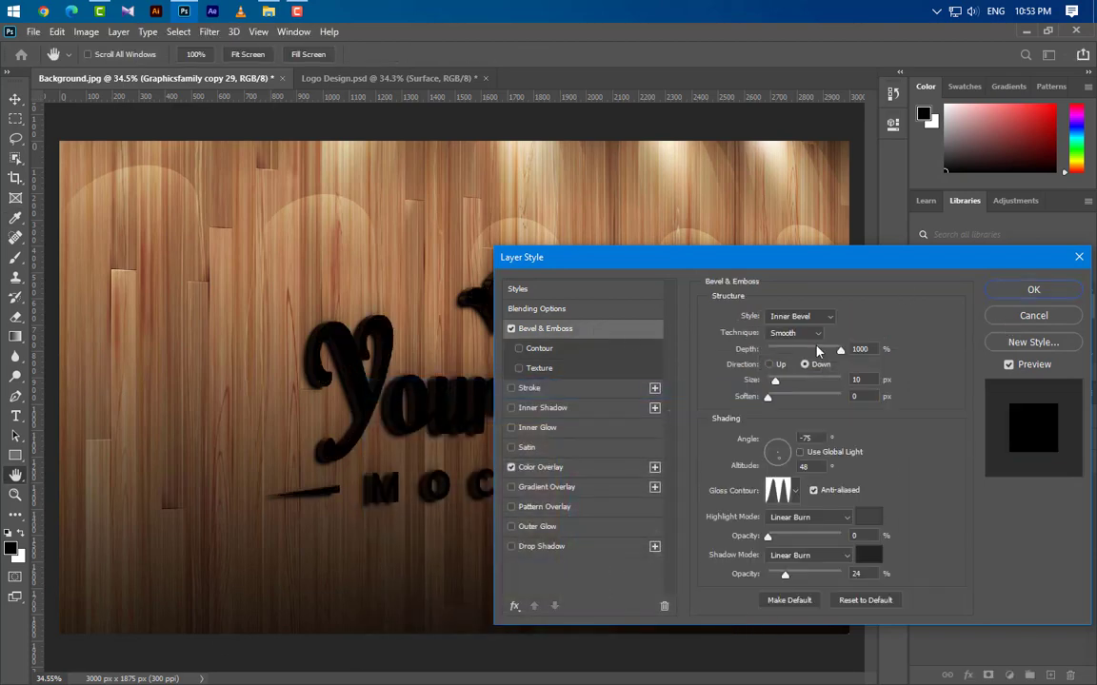
{"action": "left_click", "coordinate": [771, 365]}
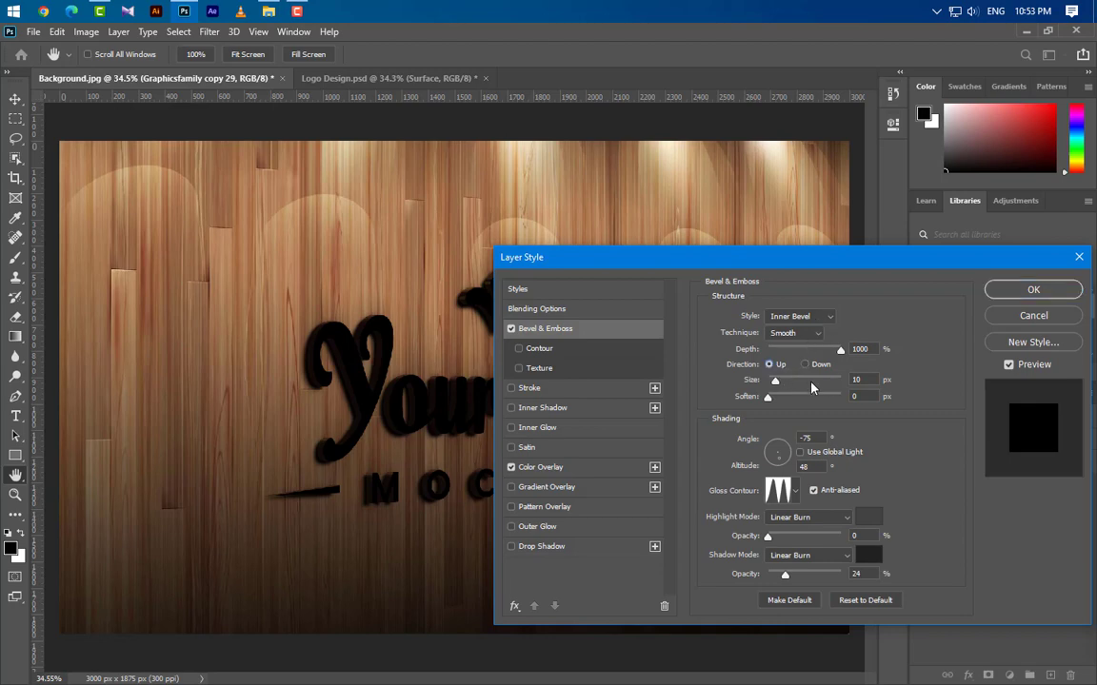
{"action": "left_click_drag", "start_coordinate": [869, 354], "coordinate": [810, 352]}
{"action": "type", "text": "430"}
{"action": "type", "text": "2"}
{"action": "type", "text": "1"}
{"action": "type", "text": "40"}
{"action": "type", "text": "1"}
{"action": "type", "text": "5"}
Give the bevel a linear gloss contour without anti-aliasing and a white highlight in Linear Dodge (Add) mode
{"action": "left_click", "coordinate": [796, 490]}
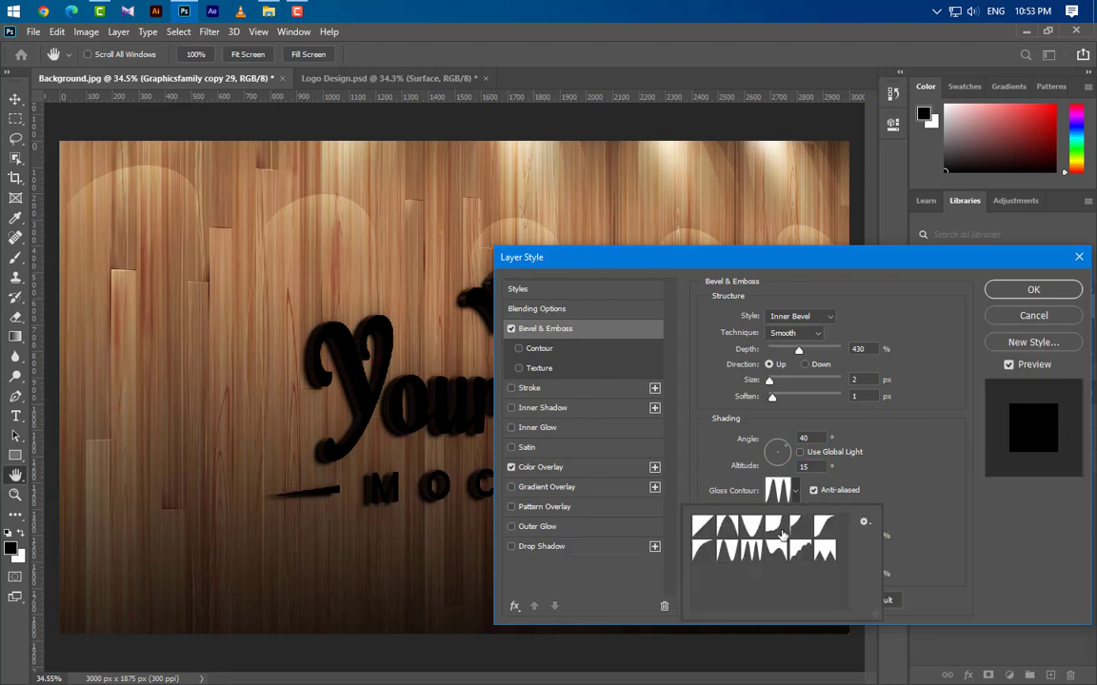
{"action": "left_click", "coordinate": [703, 525]}
{"action": "left_click", "coordinate": [922, 487]}
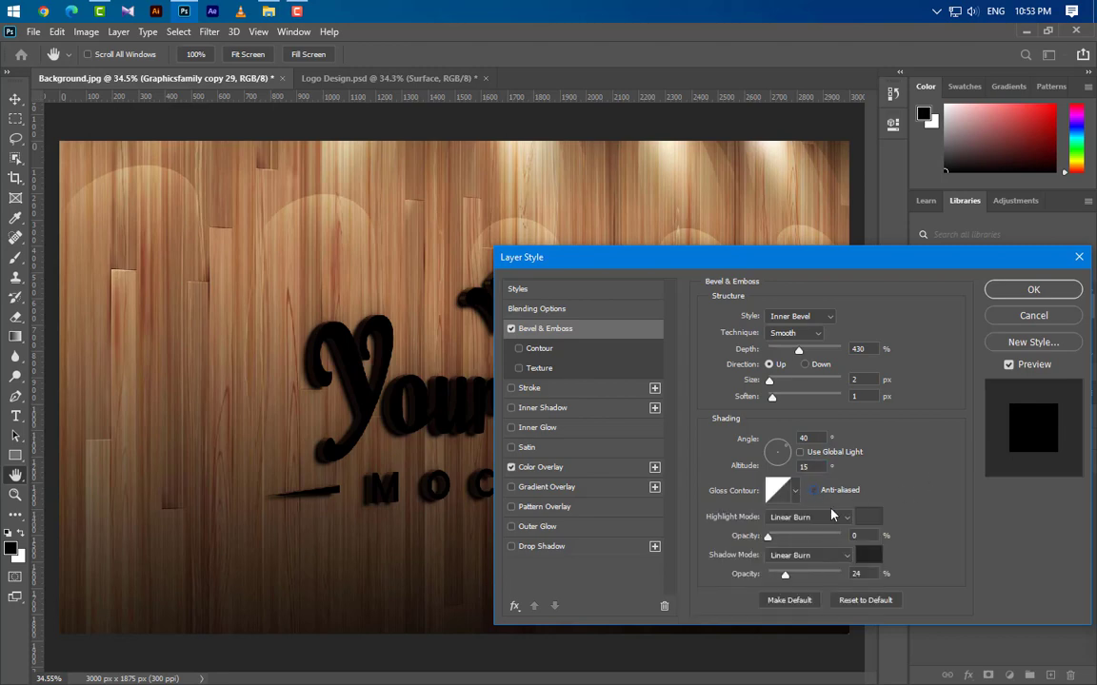
{"action": "left_click", "coordinate": [868, 522]}
{"action": "left_click_drag", "start_coordinate": [419, 496], "coordinate": [365, 421]}
{"action": "left_click", "coordinate": [711, 415]}
{"action": "left_click", "coordinate": [836, 522]}
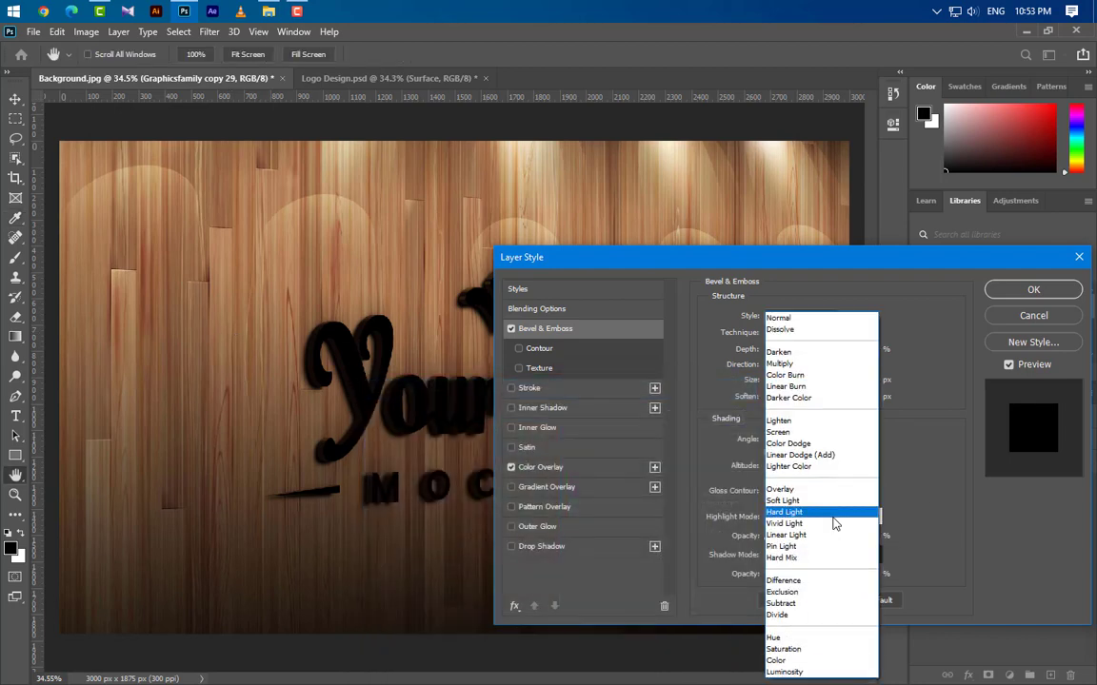
{"action": "left_click", "coordinate": [819, 455]}
Set the bevel shadow to black (000000) in Normal mode, raise highlight and shadow opacity to 100%, and apply the style
{"action": "left_click", "coordinate": [819, 557]}
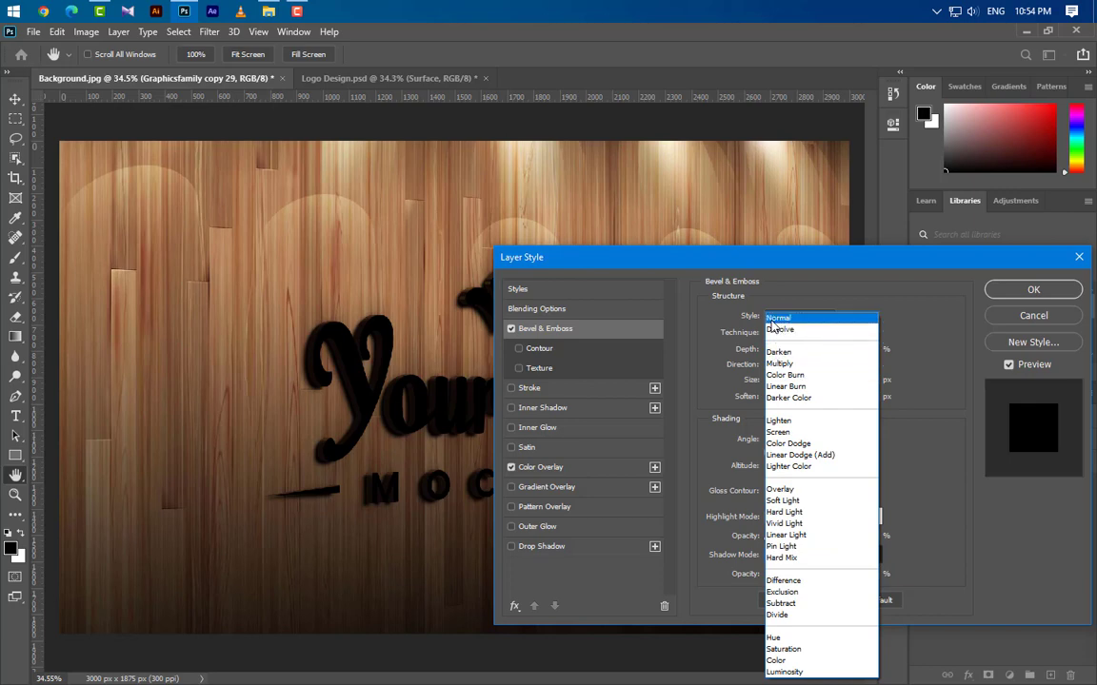
{"action": "left_click", "coordinate": [785, 317]}
{"action": "left_click", "coordinate": [868, 555]}
{"action": "left_click_drag", "start_coordinate": [522, 561], "coordinate": [42, 678]}
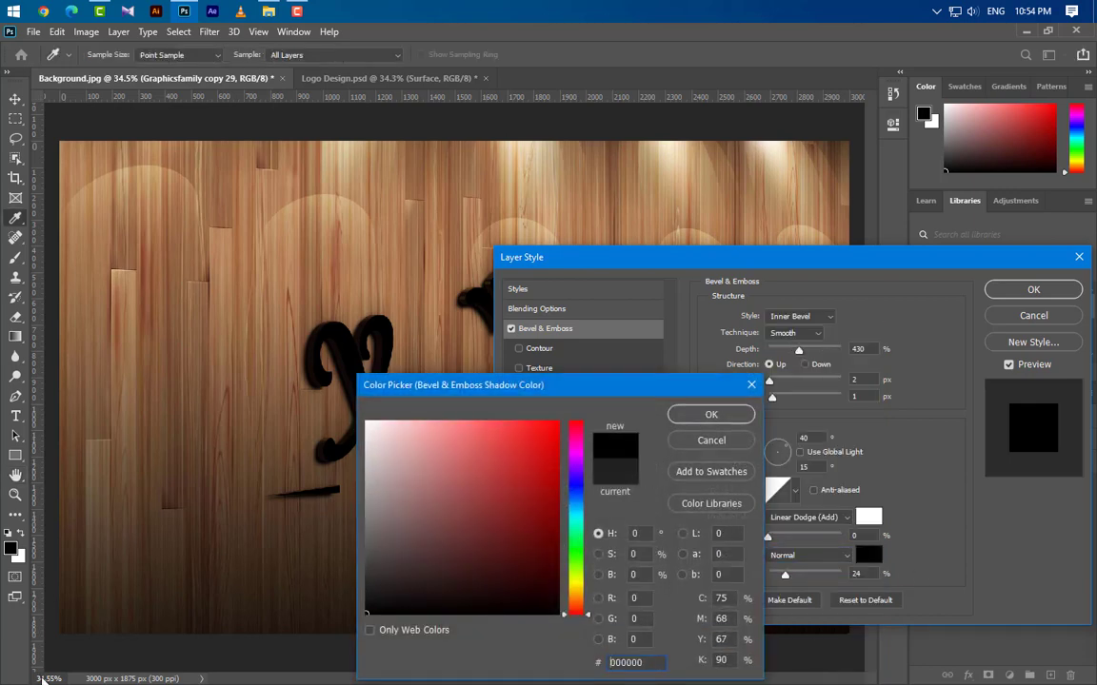
{"action": "left_click", "coordinate": [710, 414]}
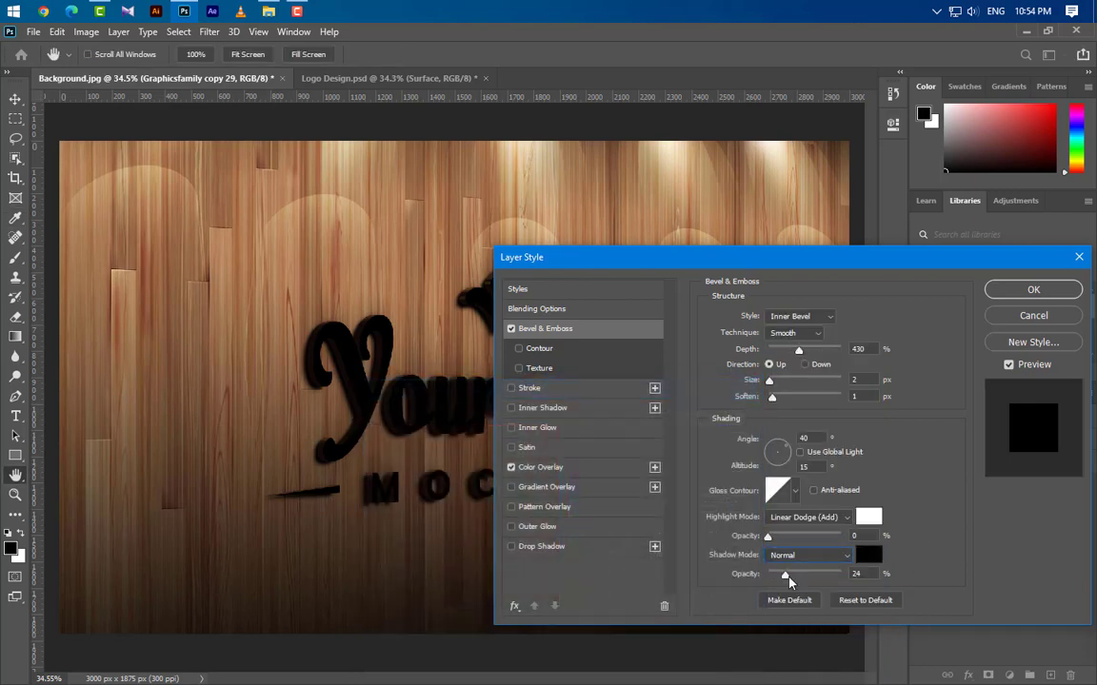
{"action": "left_click_drag", "start_coordinate": [785, 576], "coordinate": [842, 576]}
{"action": "left_click_drag", "start_coordinate": [769, 539], "coordinate": [843, 538]}
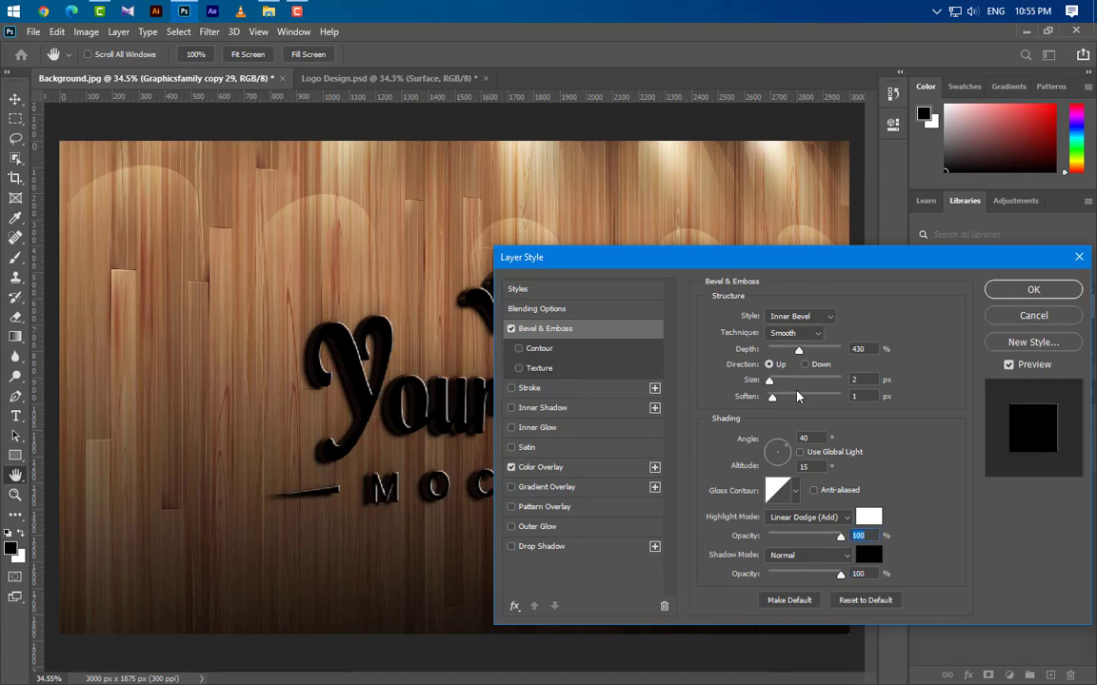
{"action": "left_click", "coordinate": [1033, 291]}
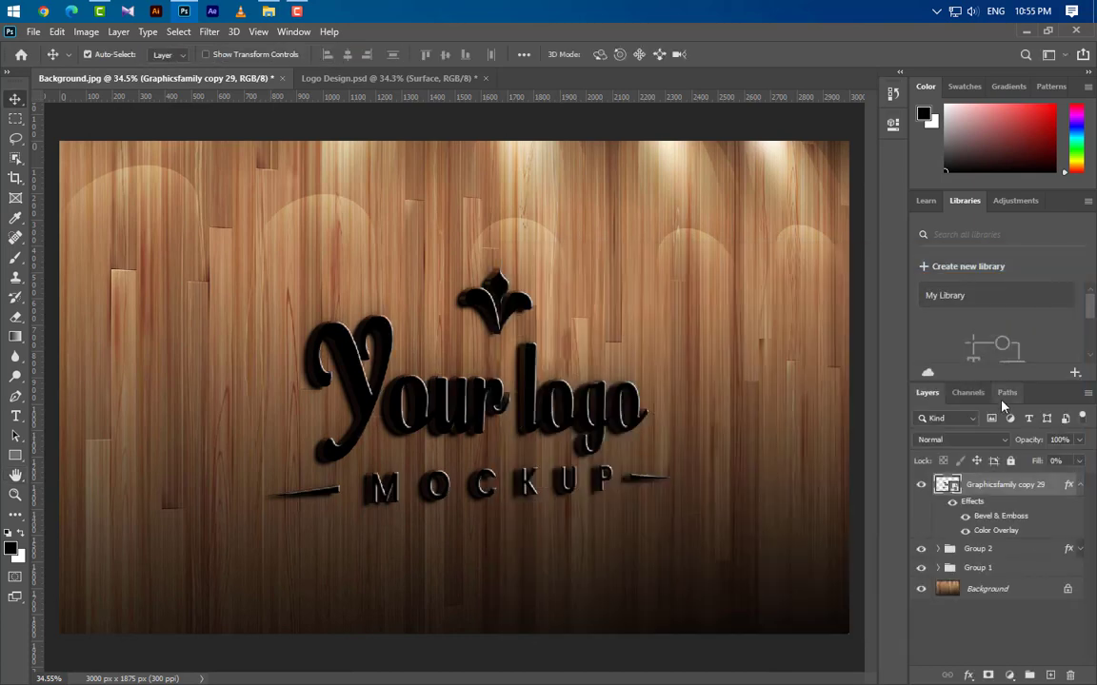
Duplicate the topmost logo layer with its effects list collapsed, and delete the Color Overlay from the new copy
{"action": "left_click", "coordinate": [1079, 484]}
{"action": "left_click_drag", "start_coordinate": [1050, 486], "coordinate": [1050, 675]}
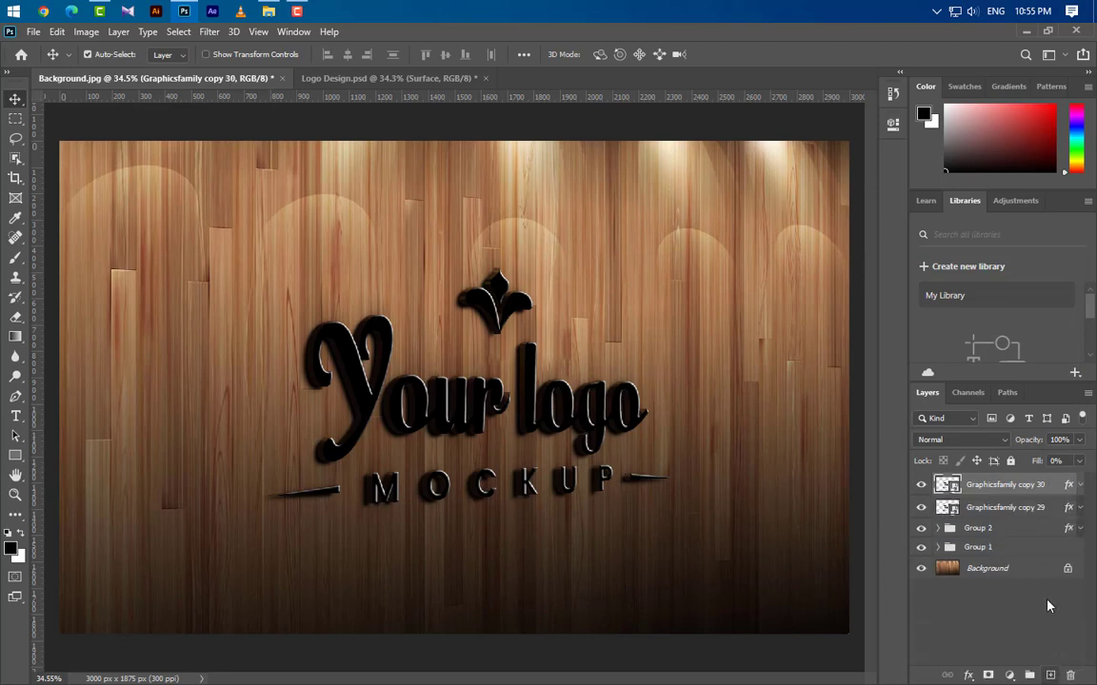
{"action": "left_click", "coordinate": [1080, 485]}
{"action": "left_click_drag", "start_coordinate": [1008, 534], "coordinate": [1070, 675]}
Turn off Bevel & Emboss on the new top logo copy and enable Gradient Overlay instead
{"action": "double_click", "coordinate": [999, 516]}
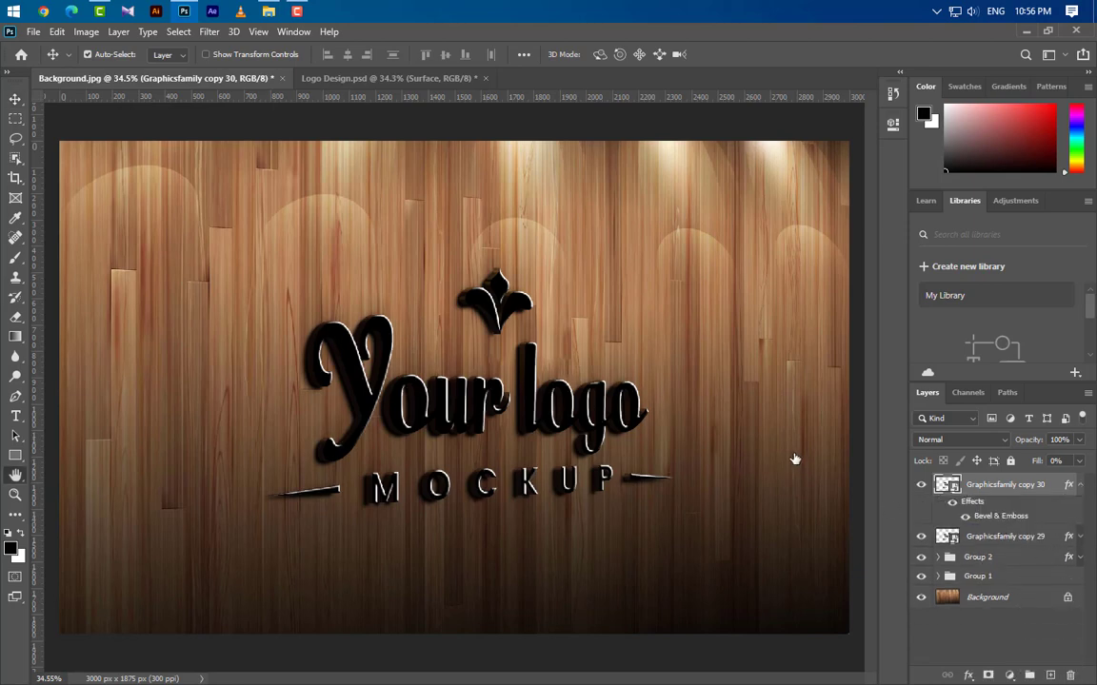
{"action": "left_click", "coordinate": [512, 328]}
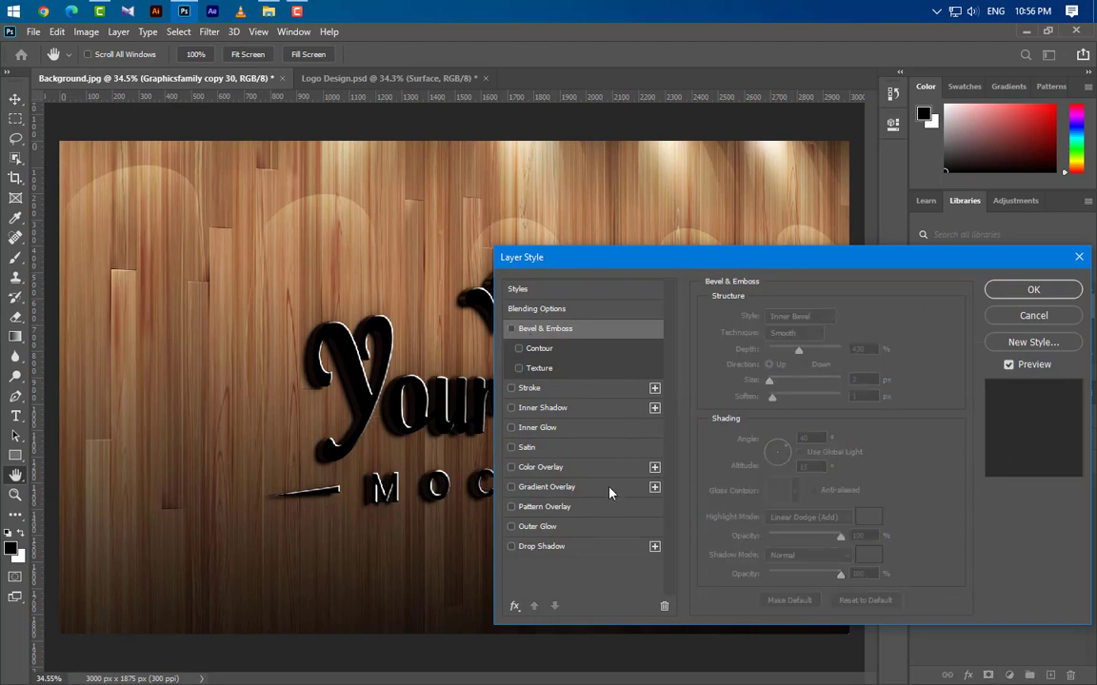
{"action": "left_click", "coordinate": [609, 488]}
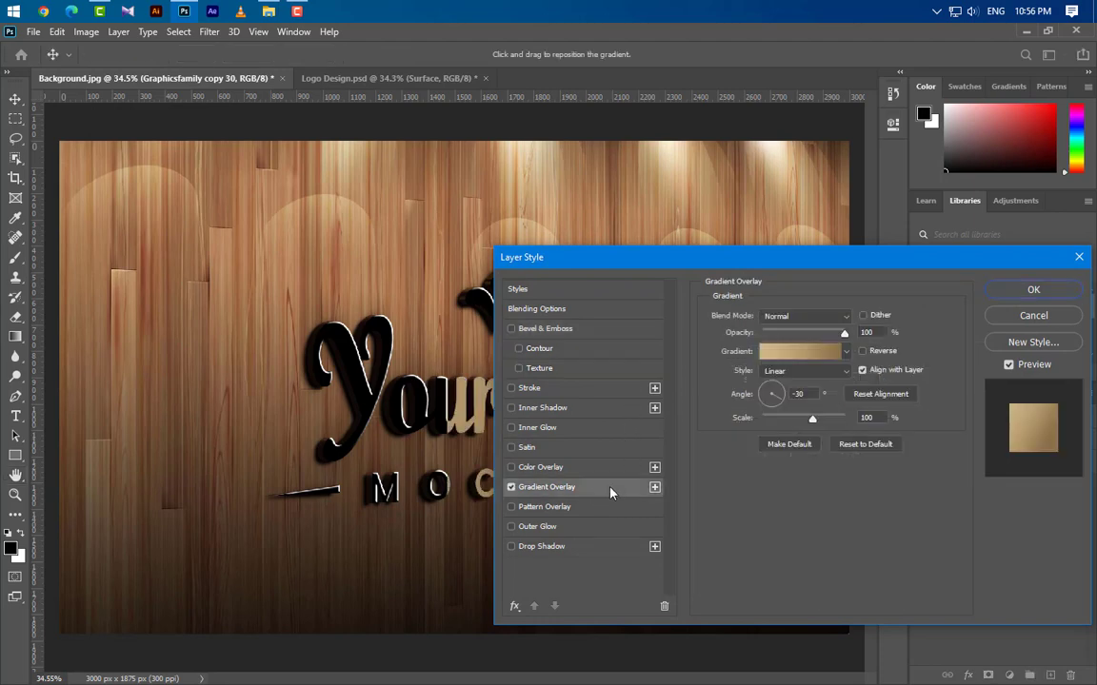
Edit the overlay gradient to run from black (000000) to white (ffffff)
{"action": "left_click", "coordinate": [802, 352]}
{"action": "double_click", "coordinate": [600, 428]}
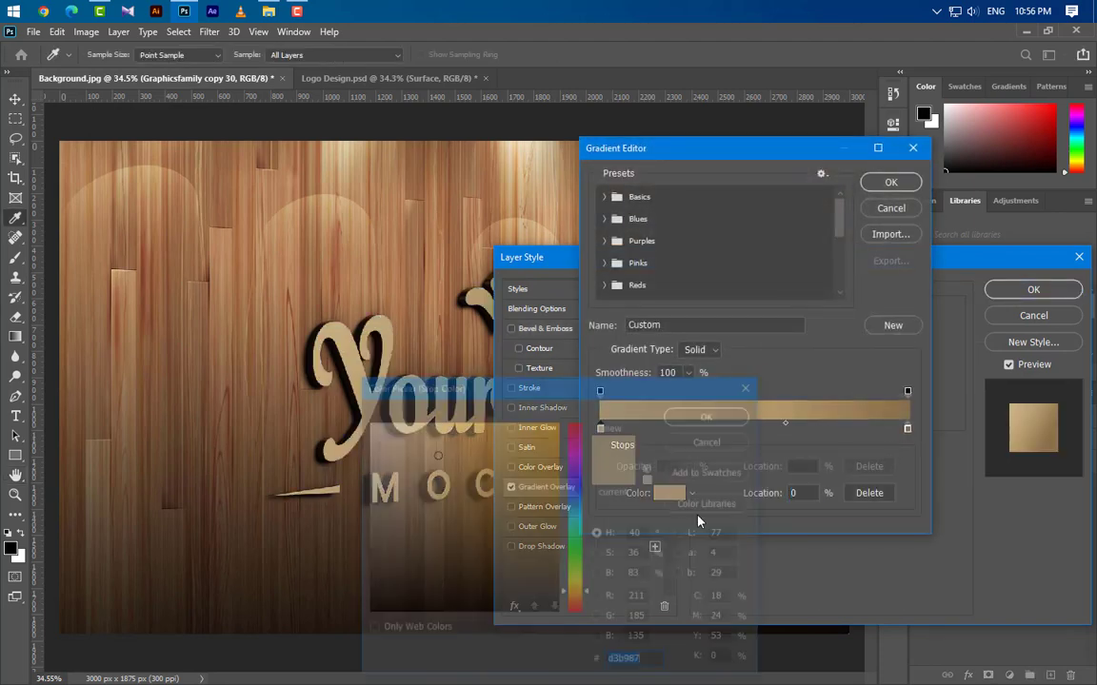
{"action": "left_click", "coordinate": [577, 487]}
{"action": "left_click_drag", "start_coordinate": [546, 596], "coordinate": [675, 630]}
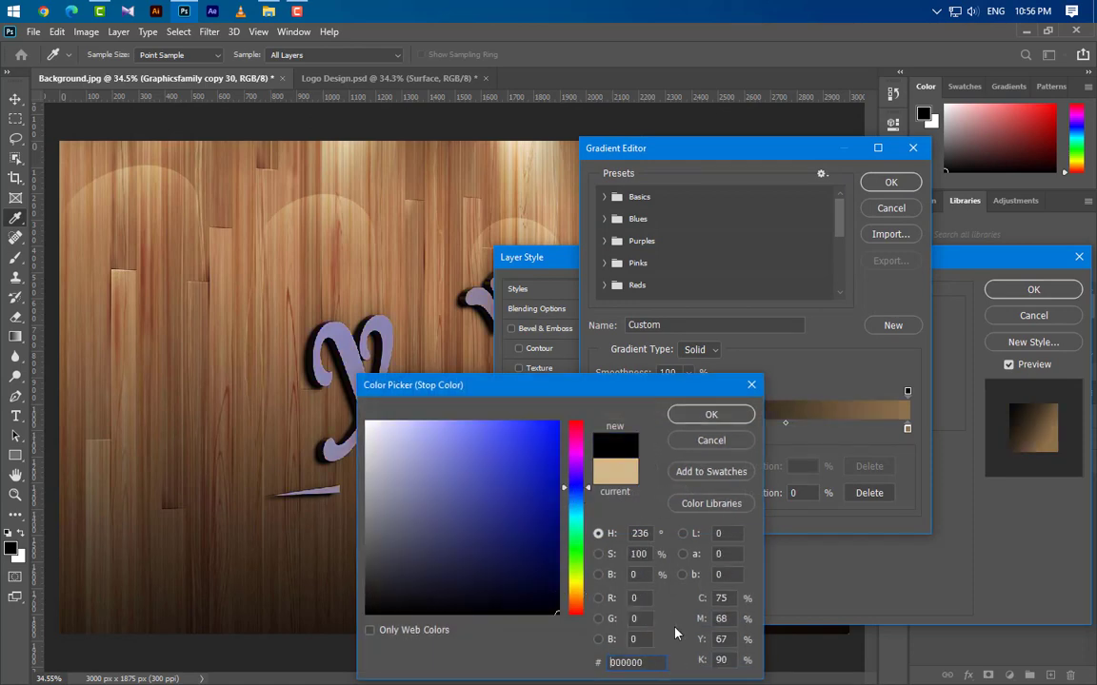
{"action": "left_click", "coordinate": [711, 414]}
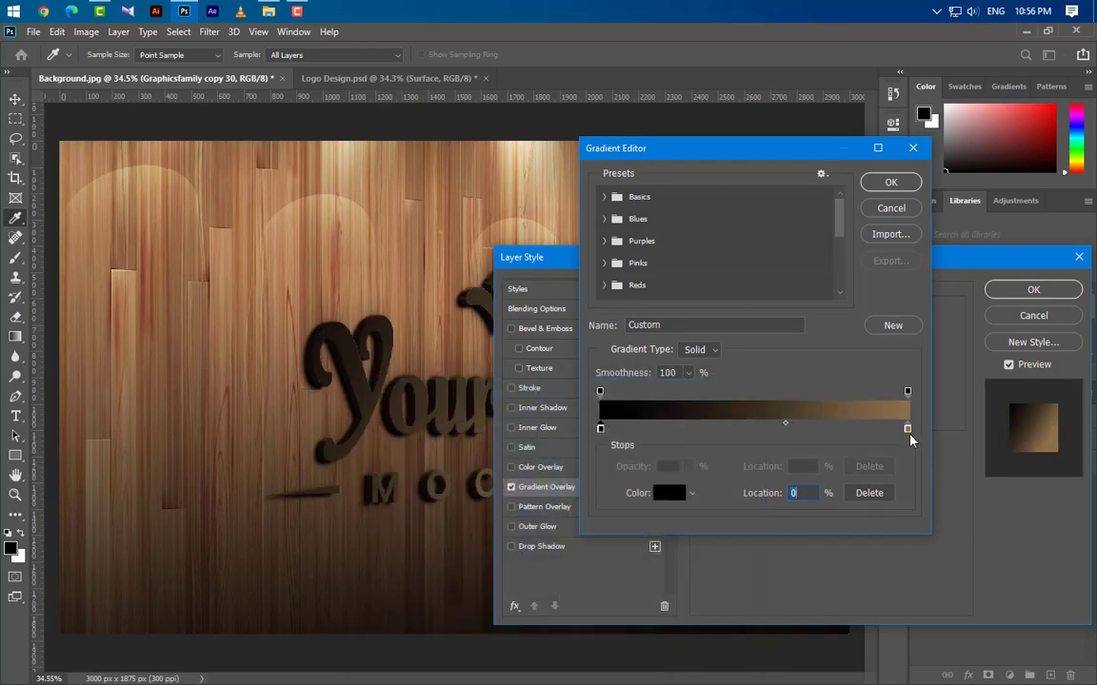
{"action": "double_click", "coordinate": [907, 428]}
{"action": "type", "text": "ffffff"}
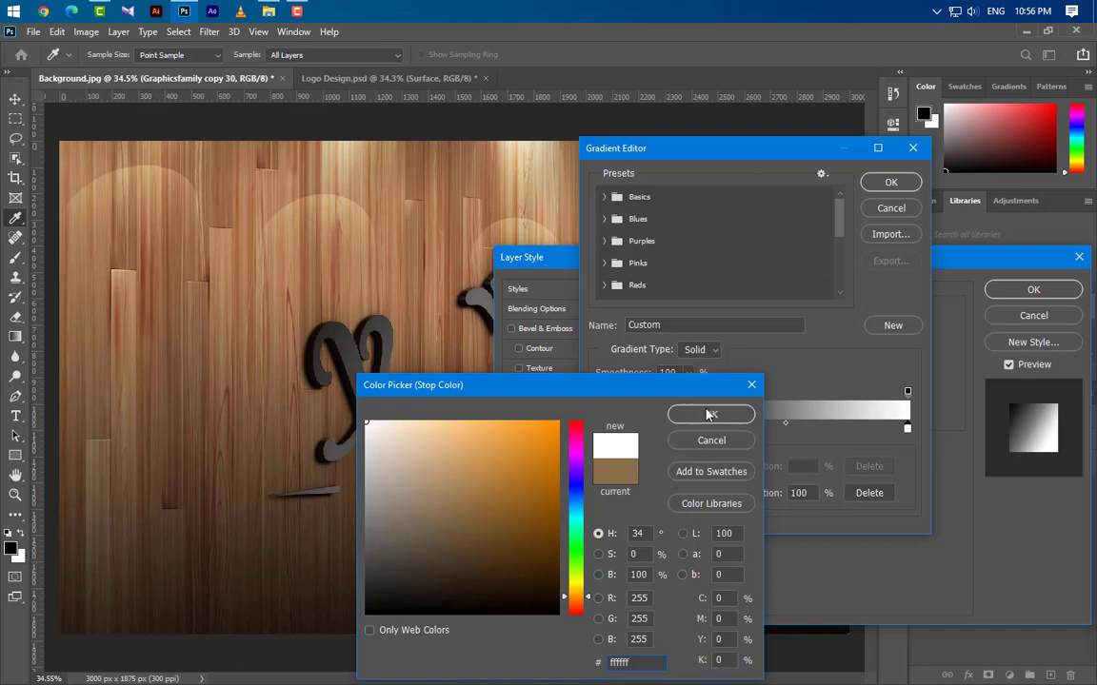
{"action": "left_click", "coordinate": [711, 414]}
{"action": "left_click", "coordinate": [890, 183]}
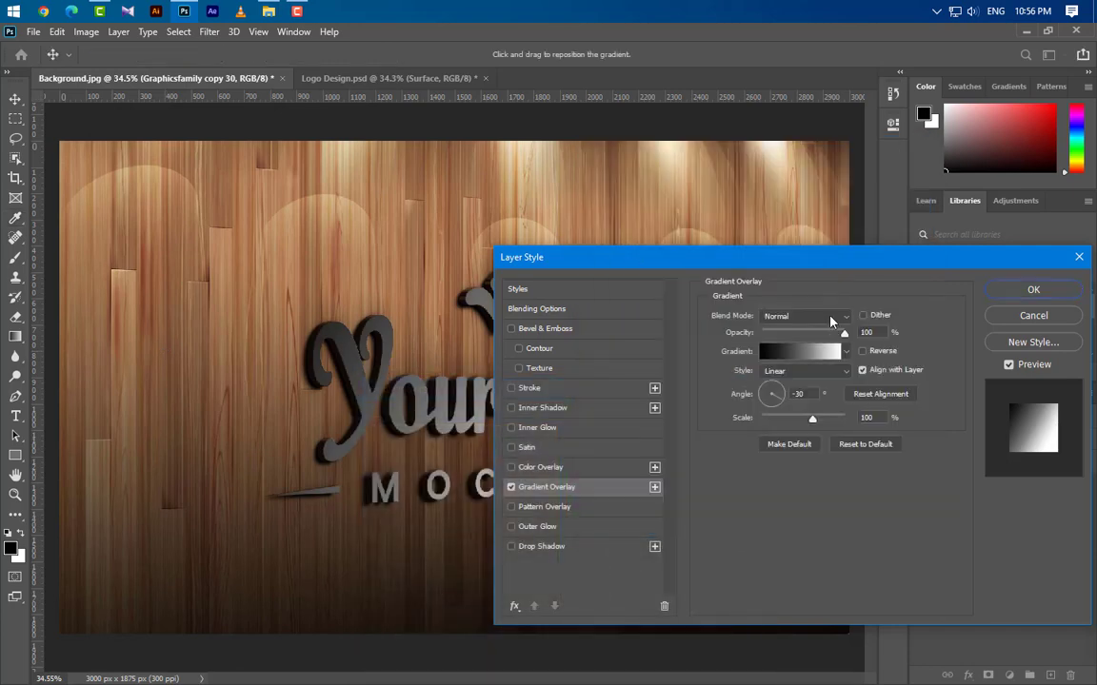
Apply the Gradient Overlay in Linear Dodge (Add) at 30% opacity and 0° angle, and group the two top logo layers
{"action": "left_click", "coordinate": [766, 315]}
{"action": "left_click", "coordinate": [810, 455]}
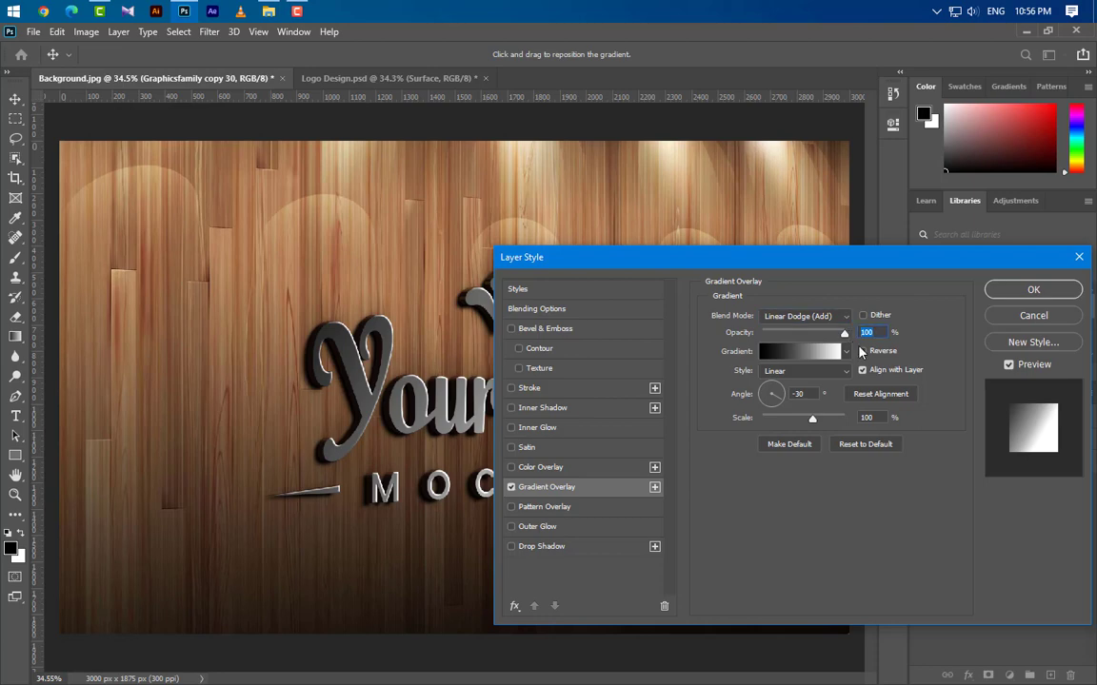
{"action": "type", "text": "30"}
{"action": "double_click", "coordinate": [800, 393]}
{"action": "type", "text": "0"}
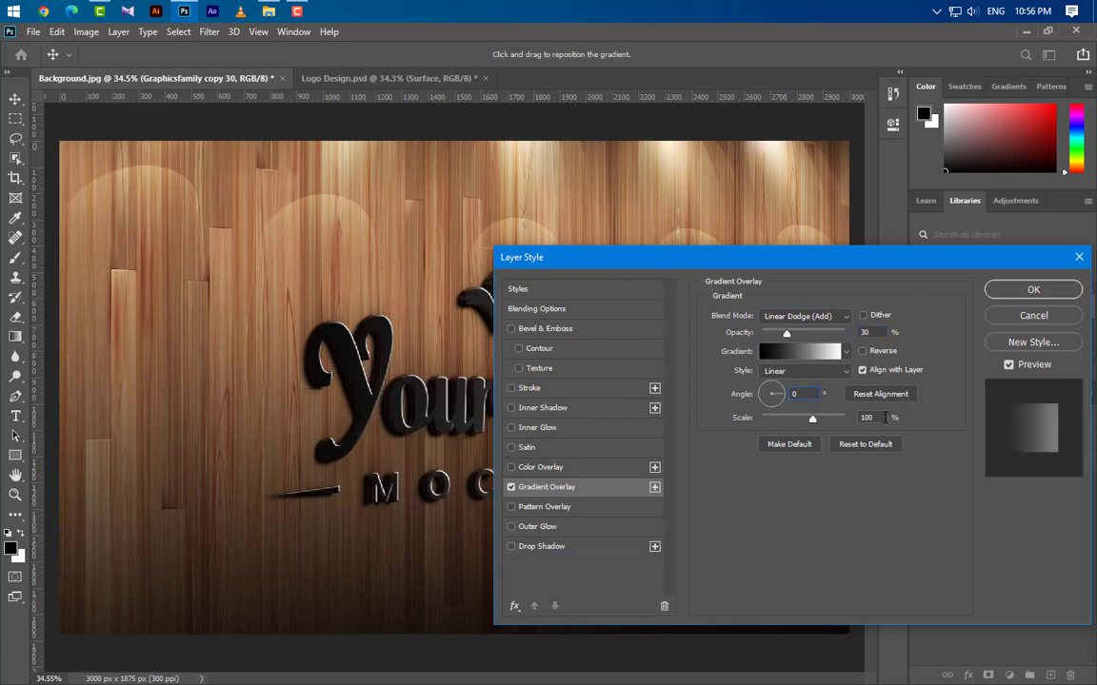
{"action": "left_click_drag", "start_coordinate": [878, 263], "coordinate": [801, 482]}
{"action": "left_click", "coordinate": [940, 509]}
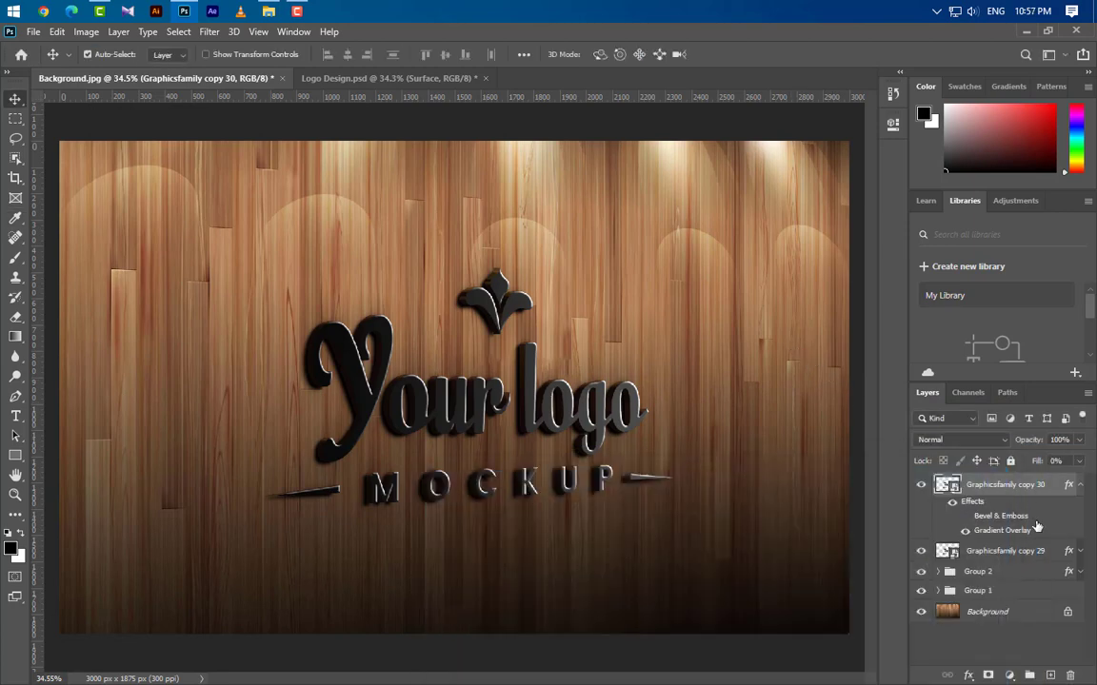
{"action": "key", "text": "ctrl+g"}
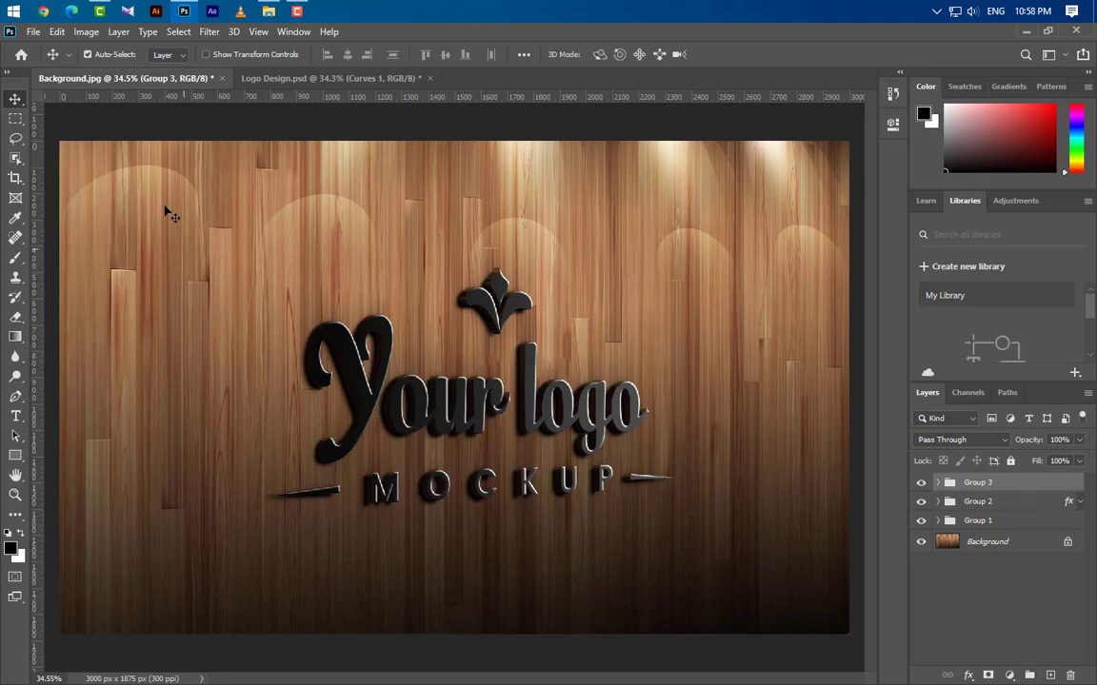
Place the Effects wood texture image from the project folder over the whole canvas above Group 3
{"action": "left_click", "coordinate": [268, 12]}
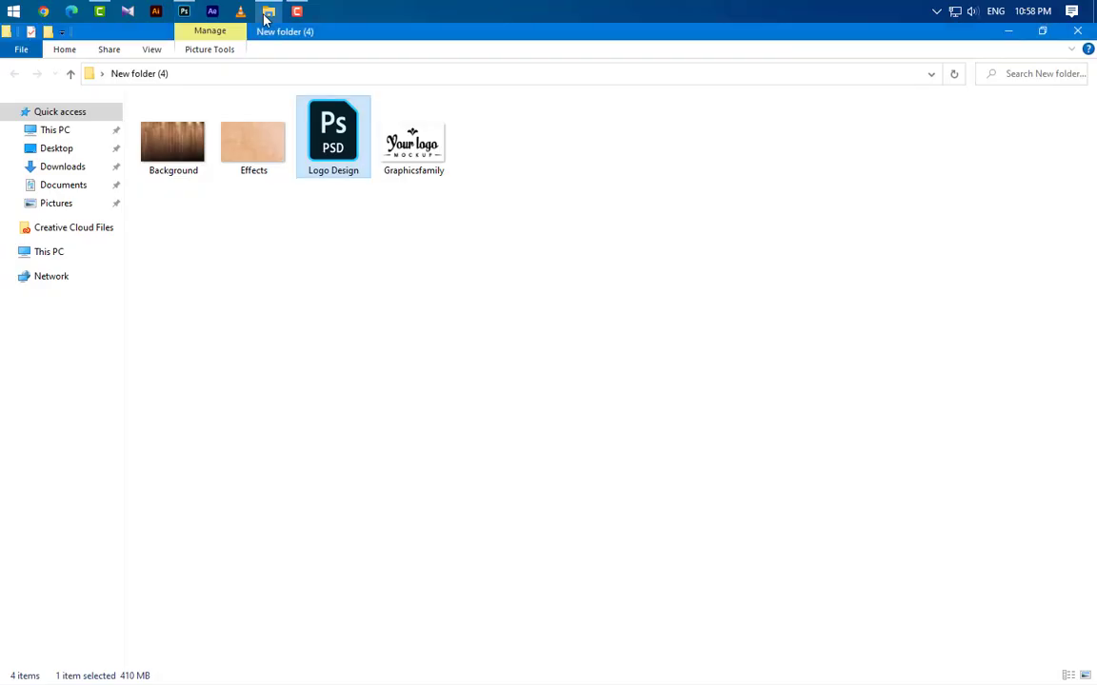
{"action": "left_click", "coordinate": [282, 167]}
{"action": "left_click_drag", "start_coordinate": [282, 166], "coordinate": [540, 587]}
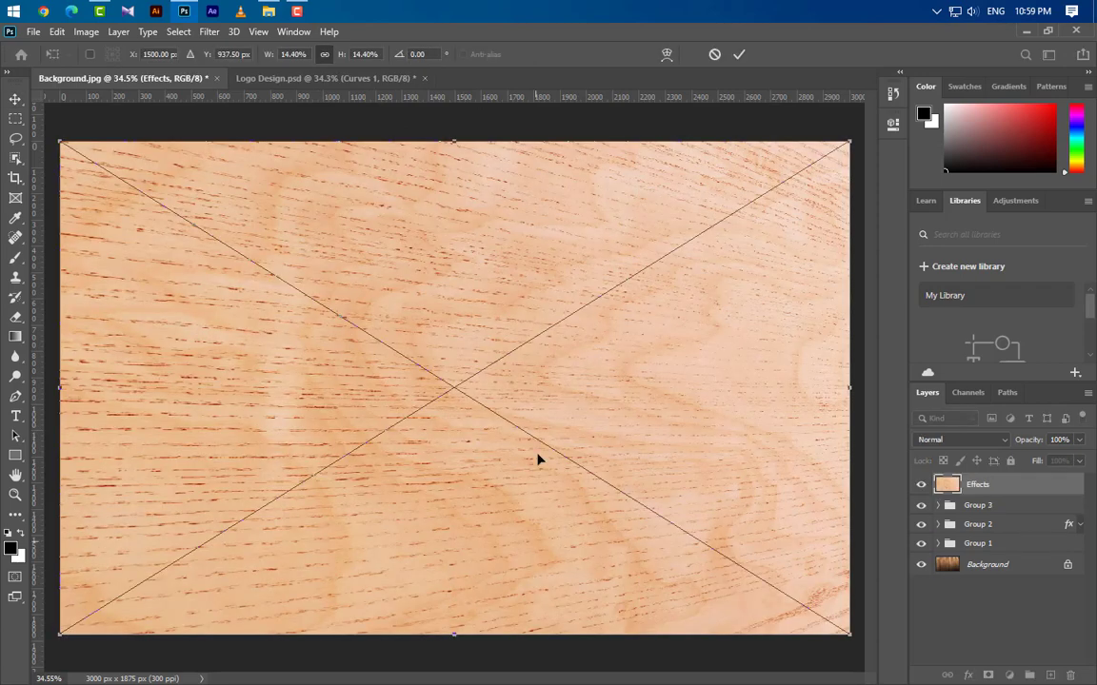
{"action": "left_click", "coordinate": [740, 55]}
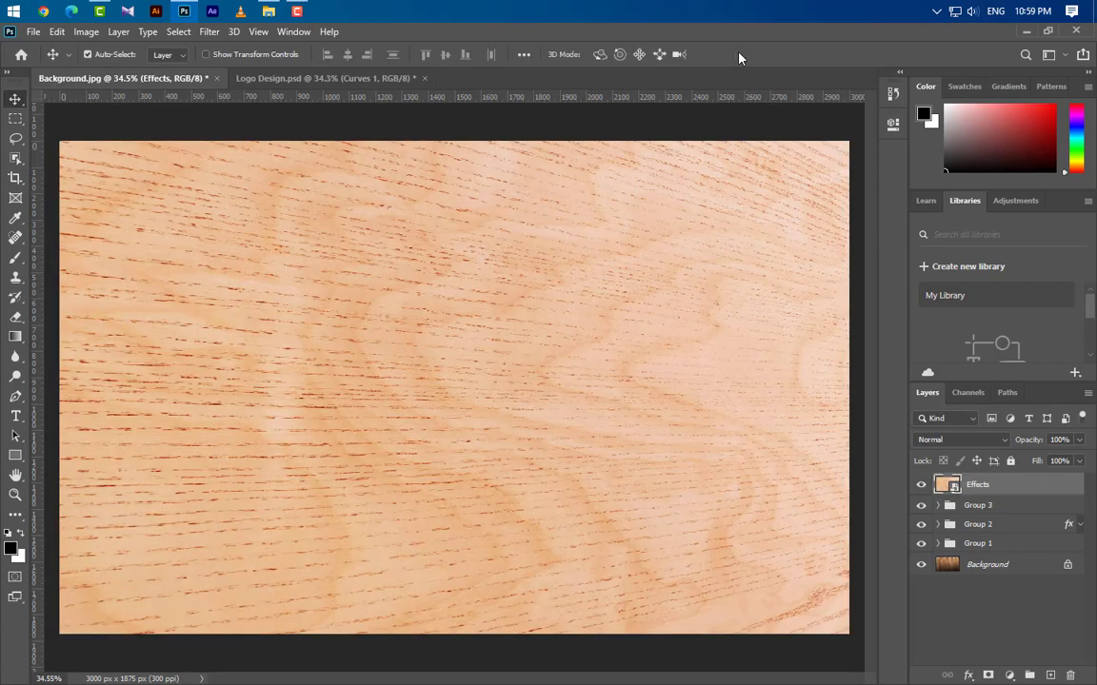
Clip the Effects texture layer to Group 3 and set its blend mode to Screen
{"action": "right_click", "coordinate": [1028, 493]}
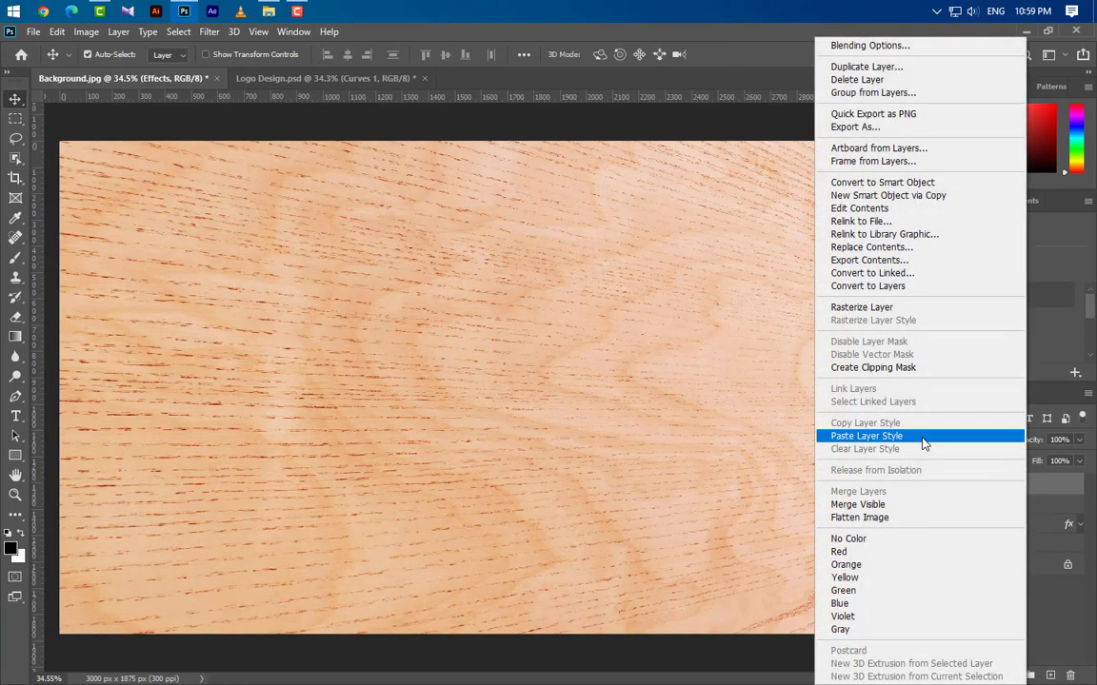
{"action": "left_click", "coordinate": [891, 371]}
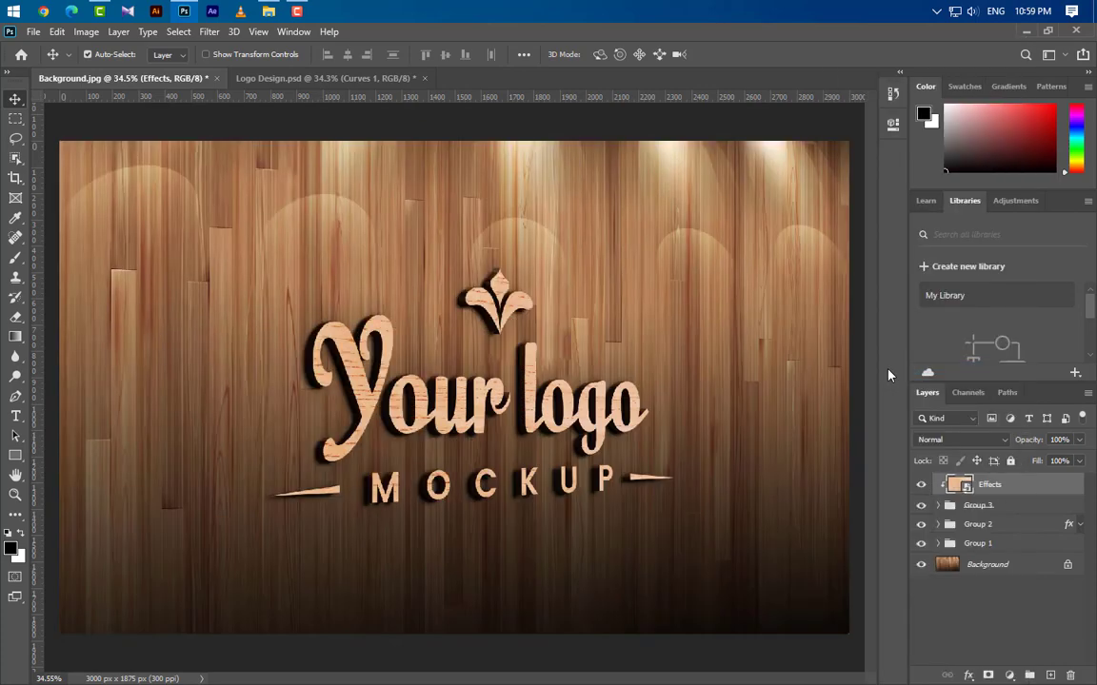
{"action": "left_click", "coordinate": [956, 440]}
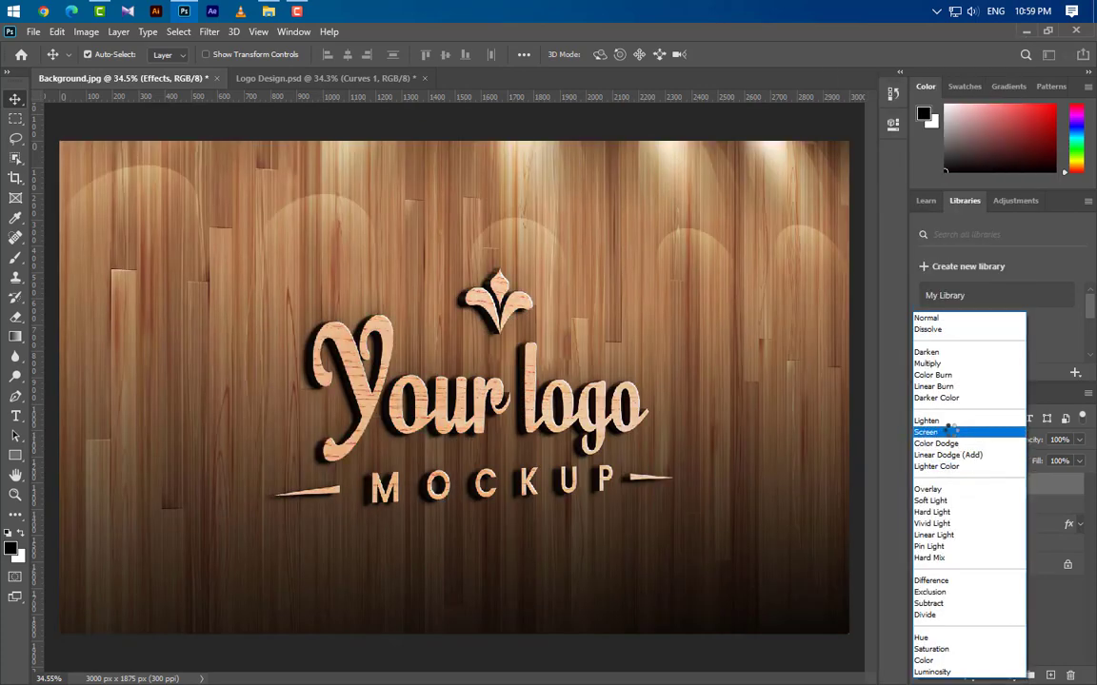
{"action": "left_click", "coordinate": [942, 432]}
Add a Gradient Fill layer above the Effects texture with its color stops set to 111111 and white
{"action": "left_click", "coordinate": [1009, 675]}
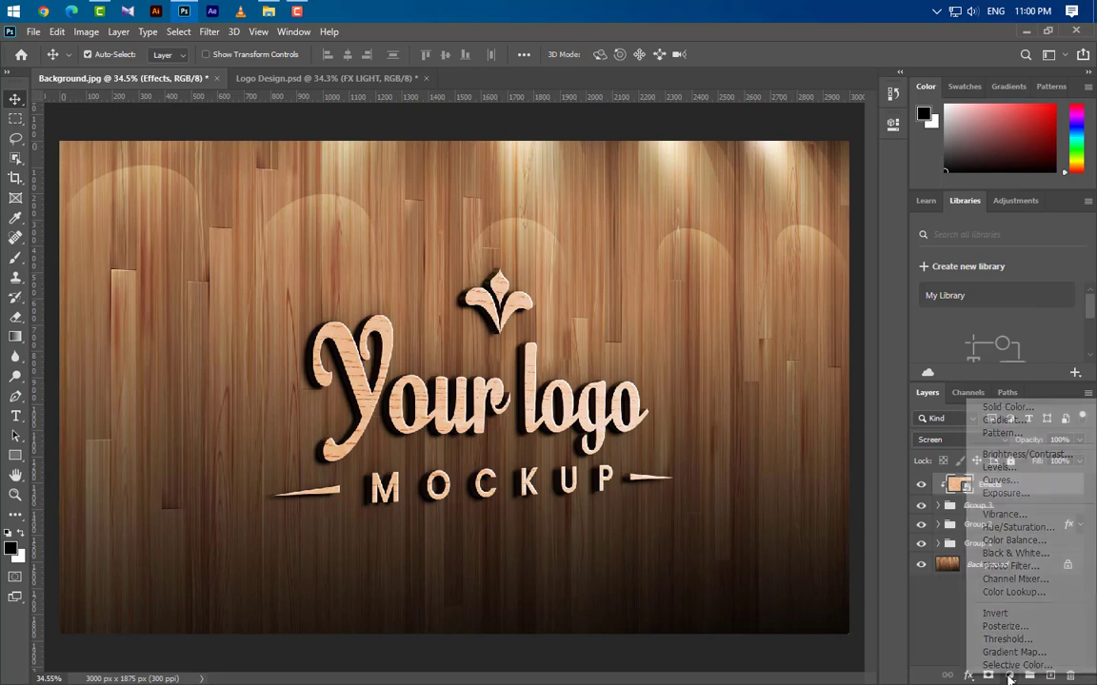
{"action": "left_click", "coordinate": [1008, 420]}
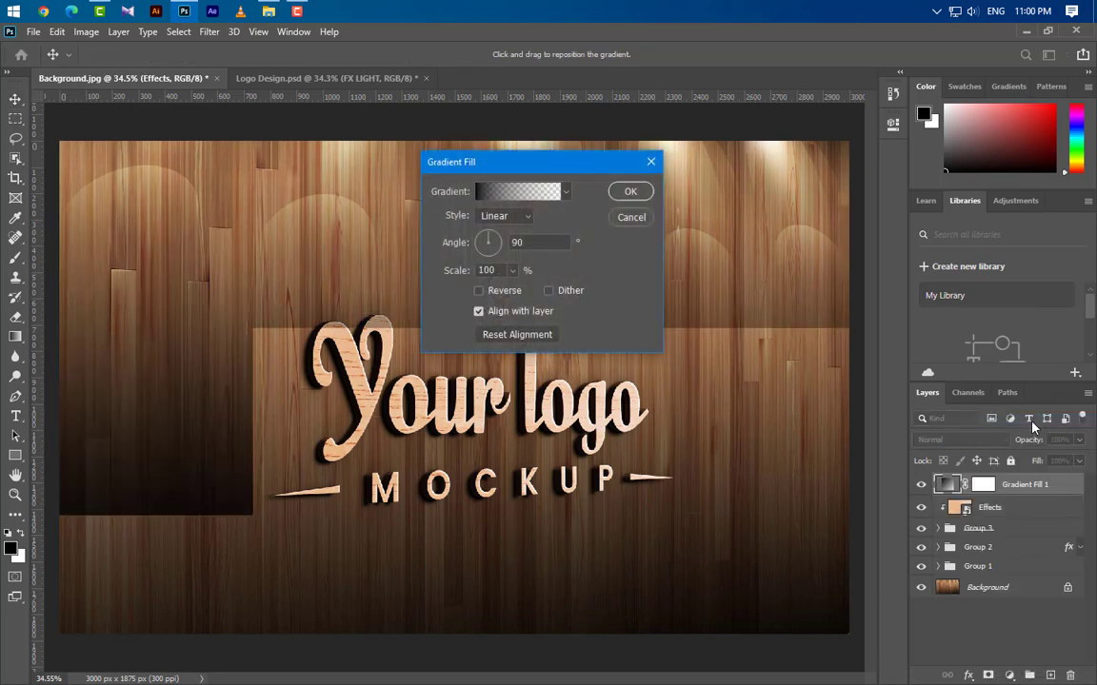
{"action": "left_click", "coordinate": [531, 195]}
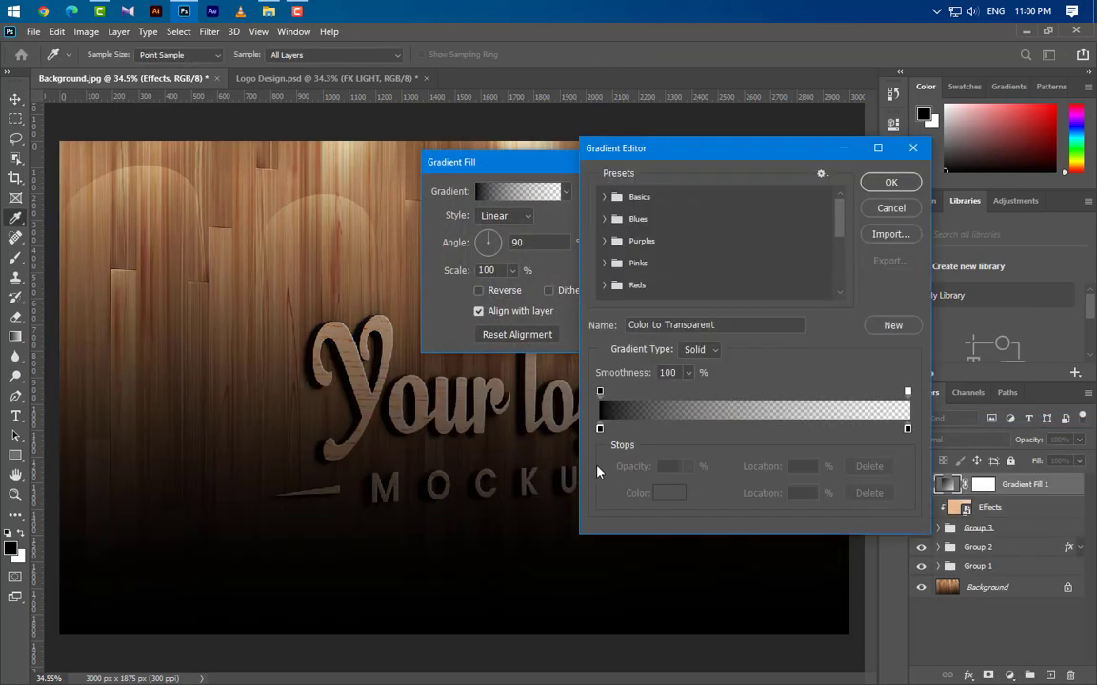
{"action": "double_click", "coordinate": [601, 433]}
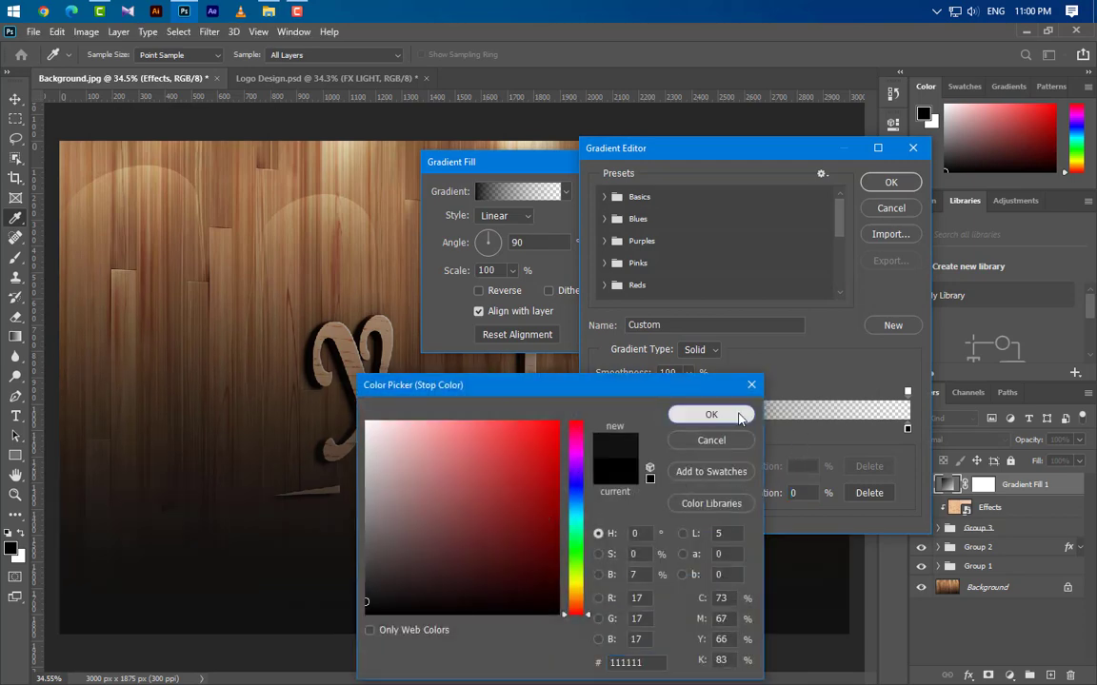
{"action": "left_click", "coordinate": [735, 415]}
{"action": "double_click", "coordinate": [907, 429]}
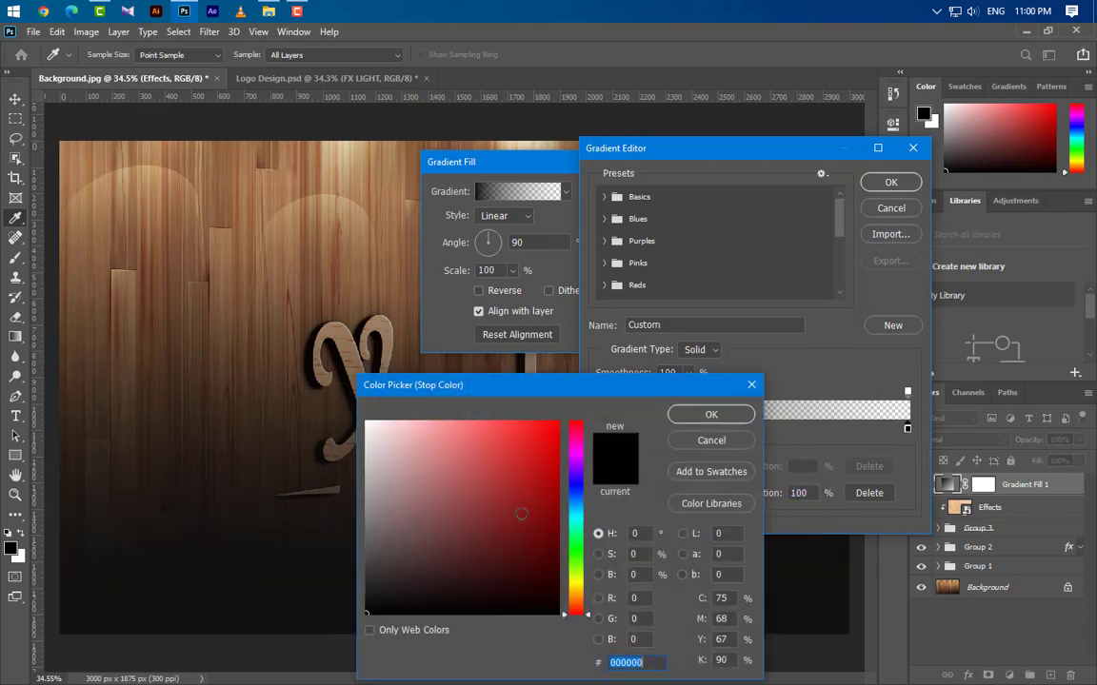
{"action": "left_click", "coordinate": [367, 422]}
{"action": "left_click", "coordinate": [747, 419]}
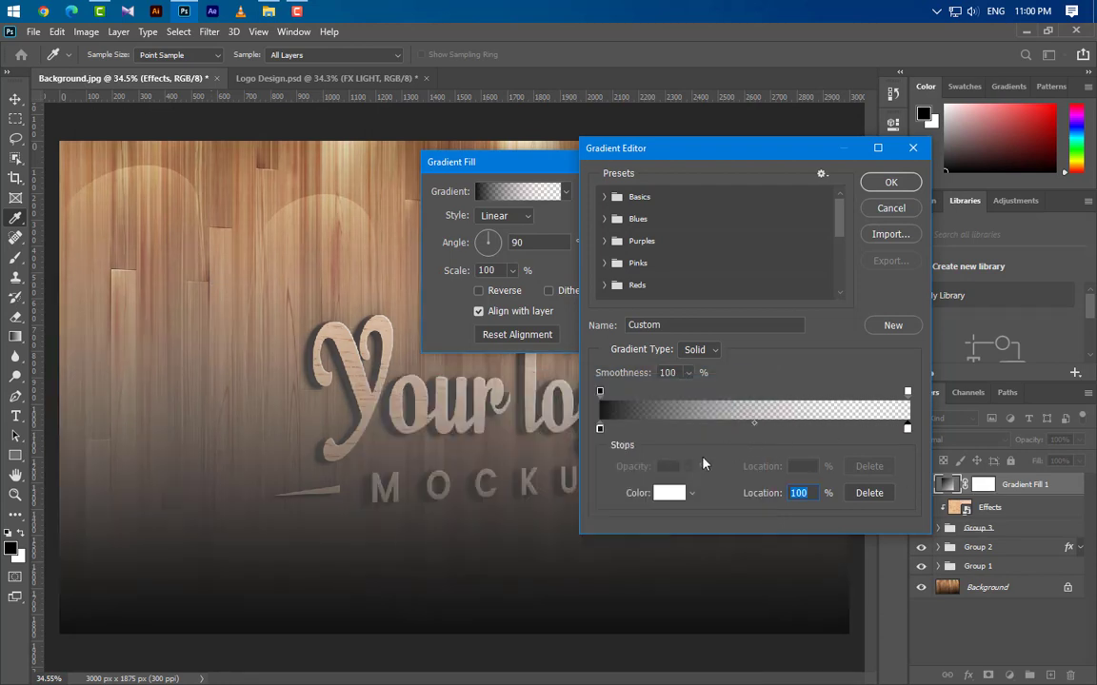
Raise the gradient's end opacity stop to 100% and accept the edited gradient
{"action": "left_click", "coordinate": [600, 393]}
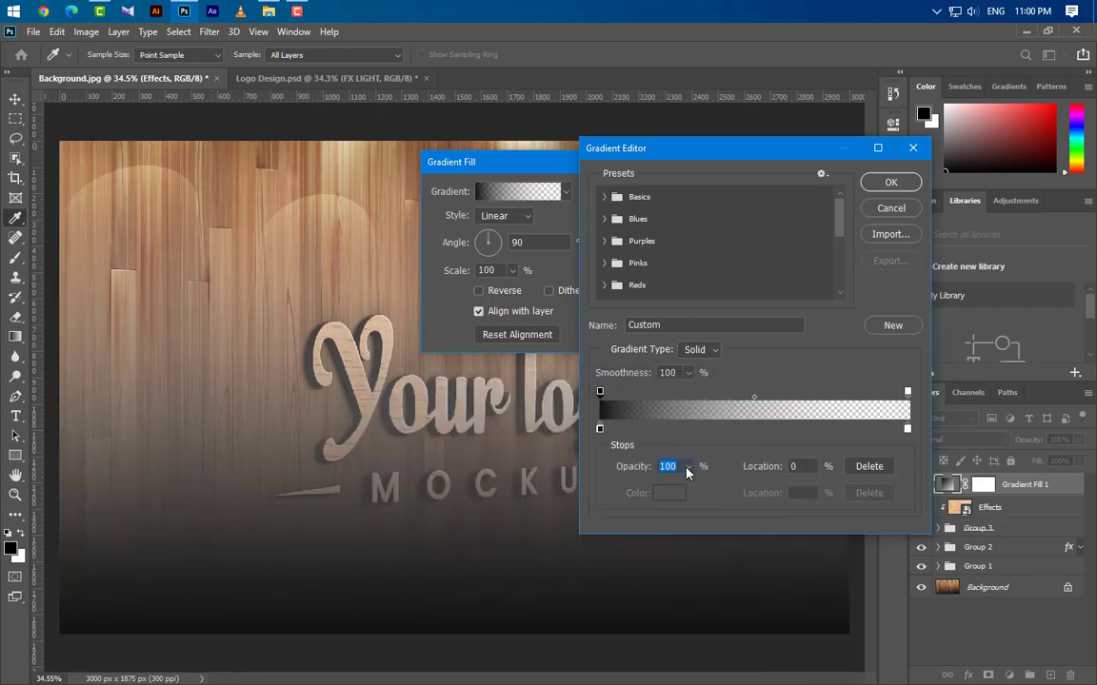
{"action": "left_click", "coordinate": [687, 469]}
{"action": "left_click", "coordinate": [908, 391]}
{"action": "left_click", "coordinate": [689, 467]}
{"action": "left_click_drag", "start_coordinate": [690, 491], "coordinate": [968, 529]}
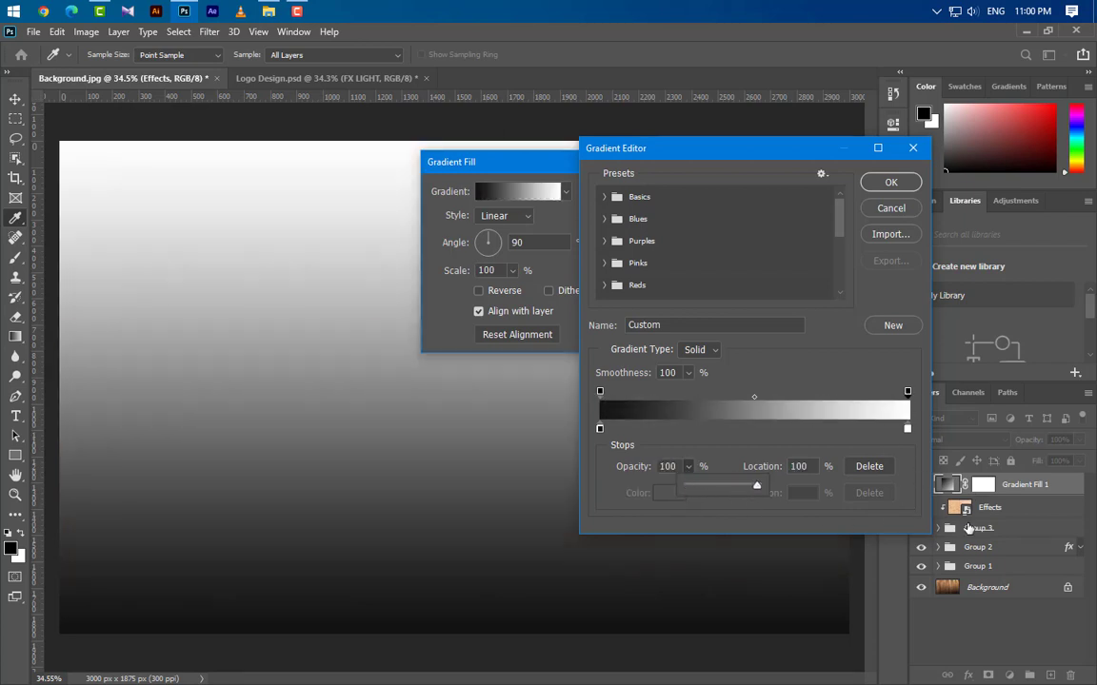
{"action": "left_click", "coordinate": [890, 183]}
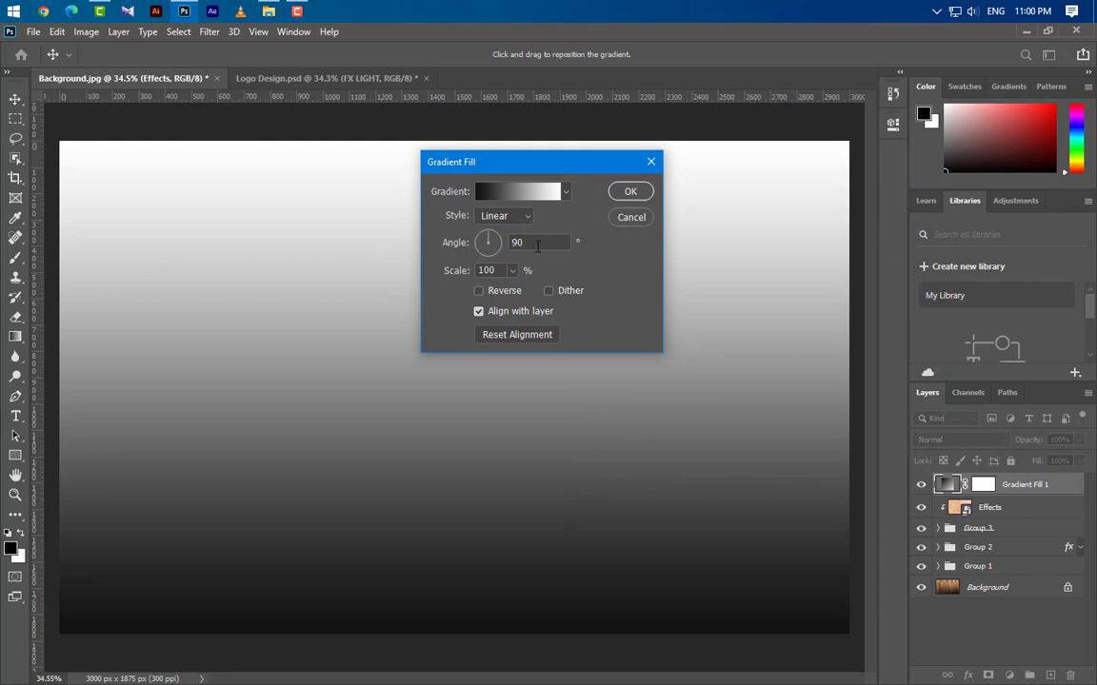
Set the Gradient Fill angle to 30° and blend the layer in Overlay mode at 75% fill
{"action": "double_click", "coordinate": [517, 242]}
{"action": "type", "text": "30"}
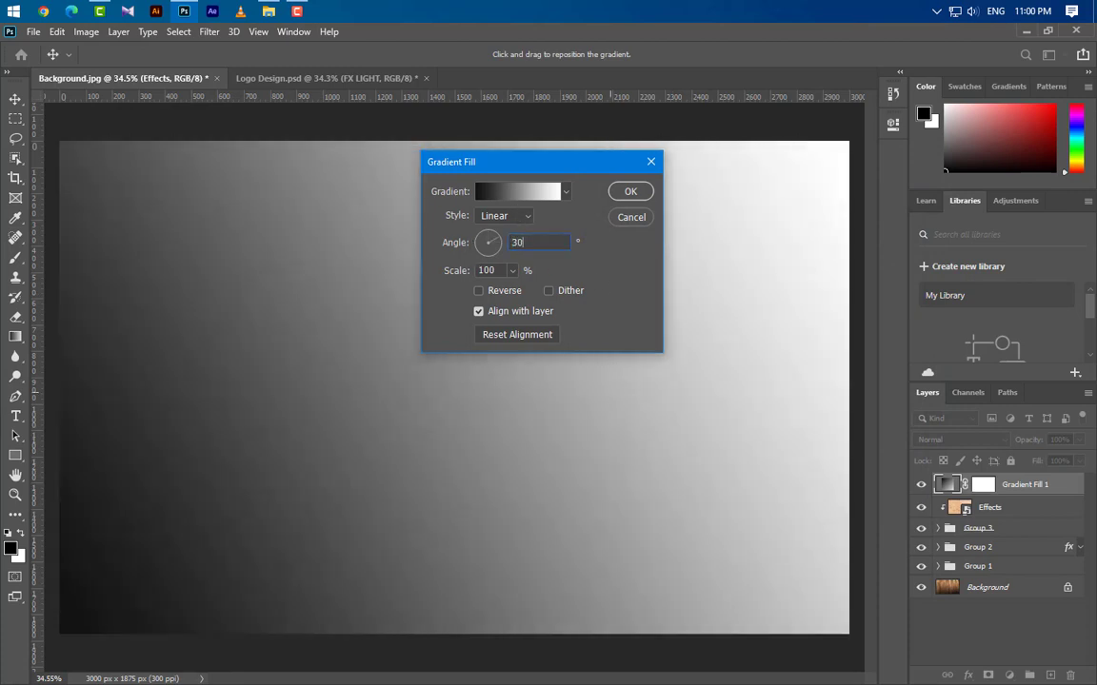
{"action": "left_click", "coordinate": [633, 193]}
{"action": "left_click", "coordinate": [956, 440]}
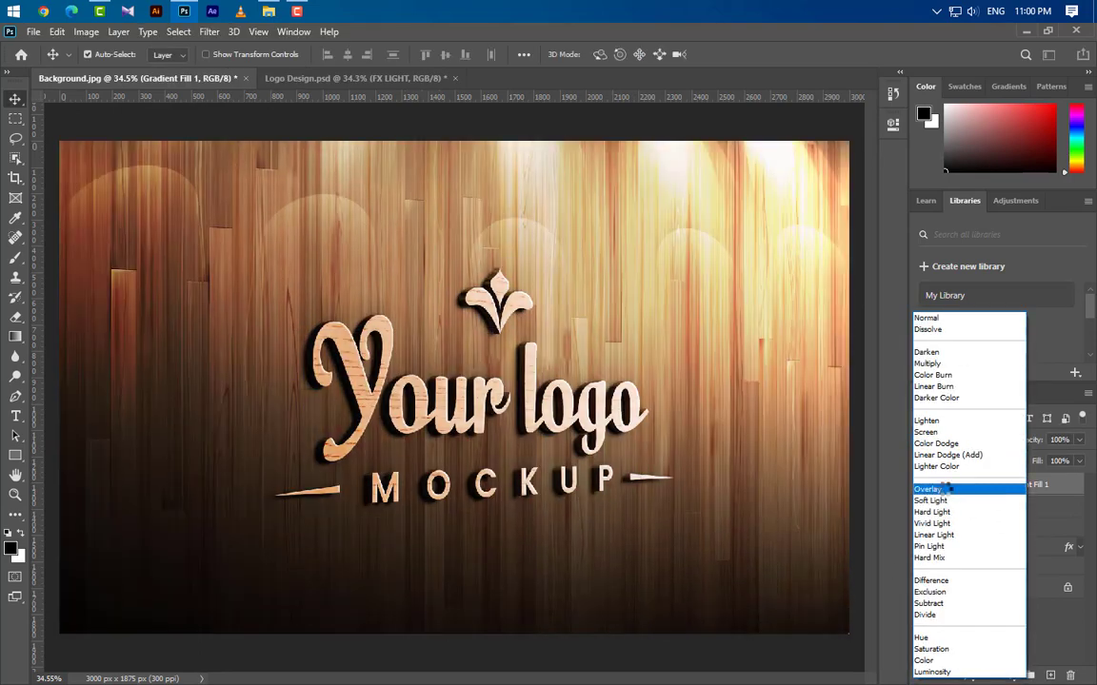
{"action": "left_click", "coordinate": [928, 489]}
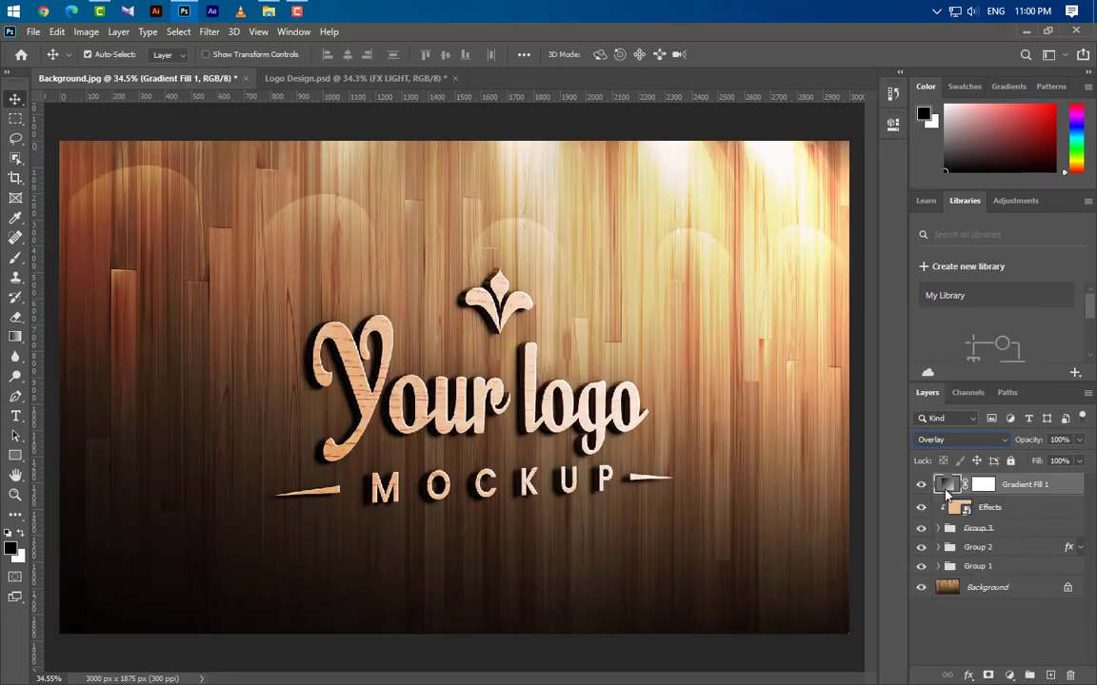
{"action": "left_click", "coordinate": [1061, 462]}
{"action": "type", "text": "75"}
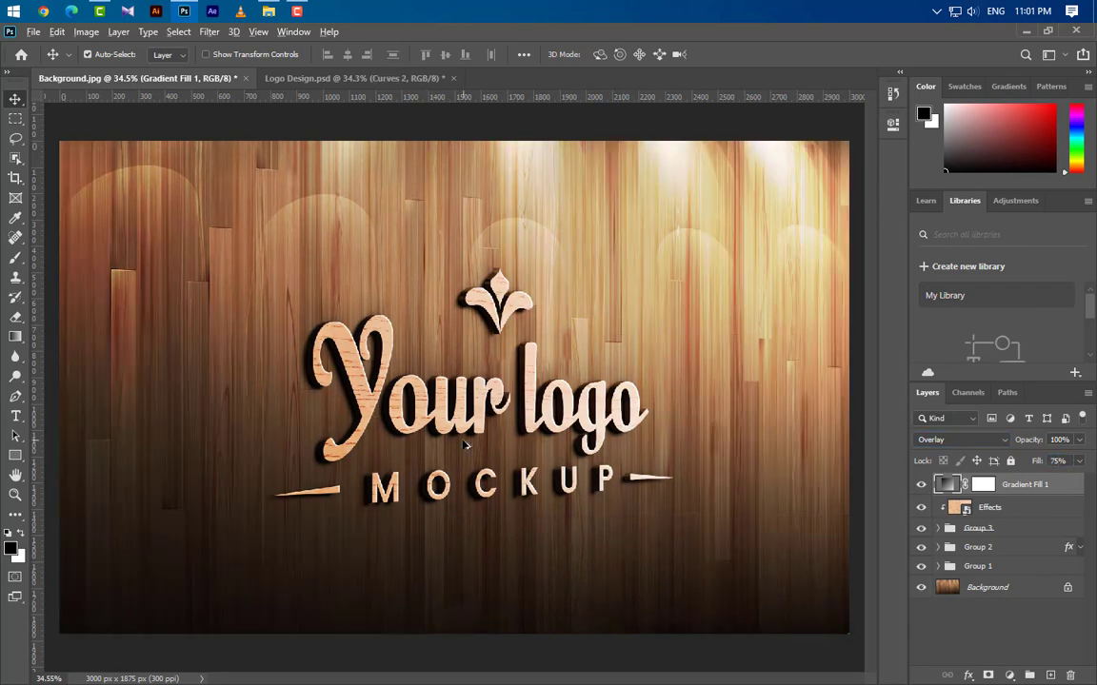
Add a Curves adjustment layer on top and shift the RGB and Red black points slightly inward
{"action": "scroll", "coordinate": [465, 444], "scroll_direction": "up", "scroll_amount": 1}
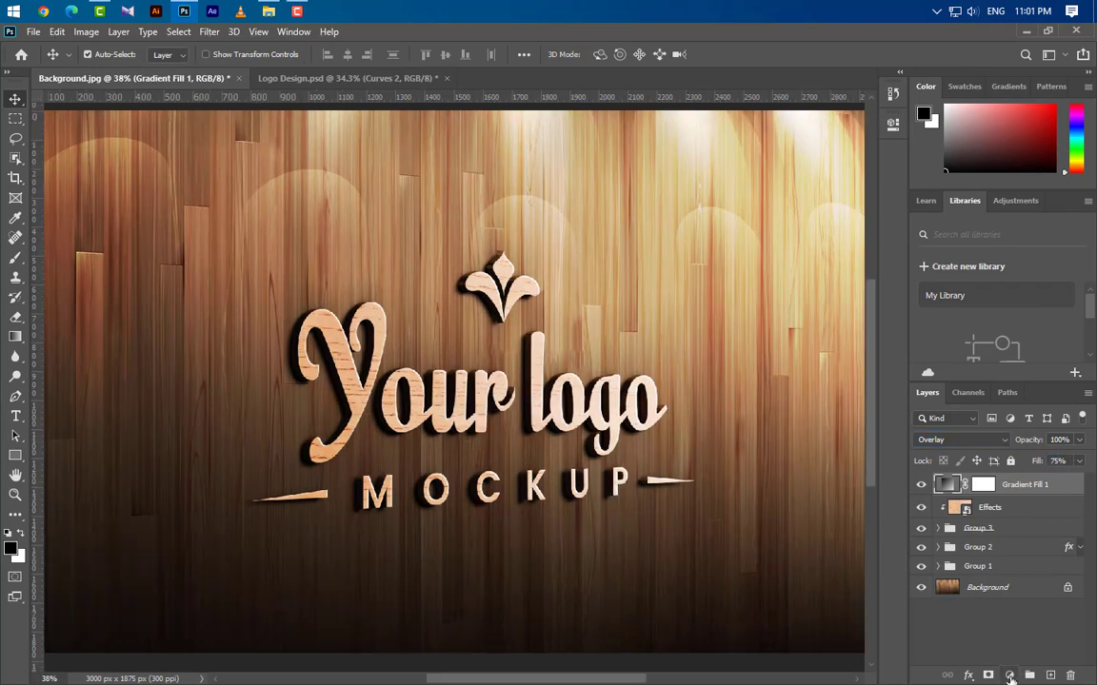
{"action": "left_click", "coordinate": [1009, 675]}
{"action": "left_click", "coordinate": [1020, 488]}
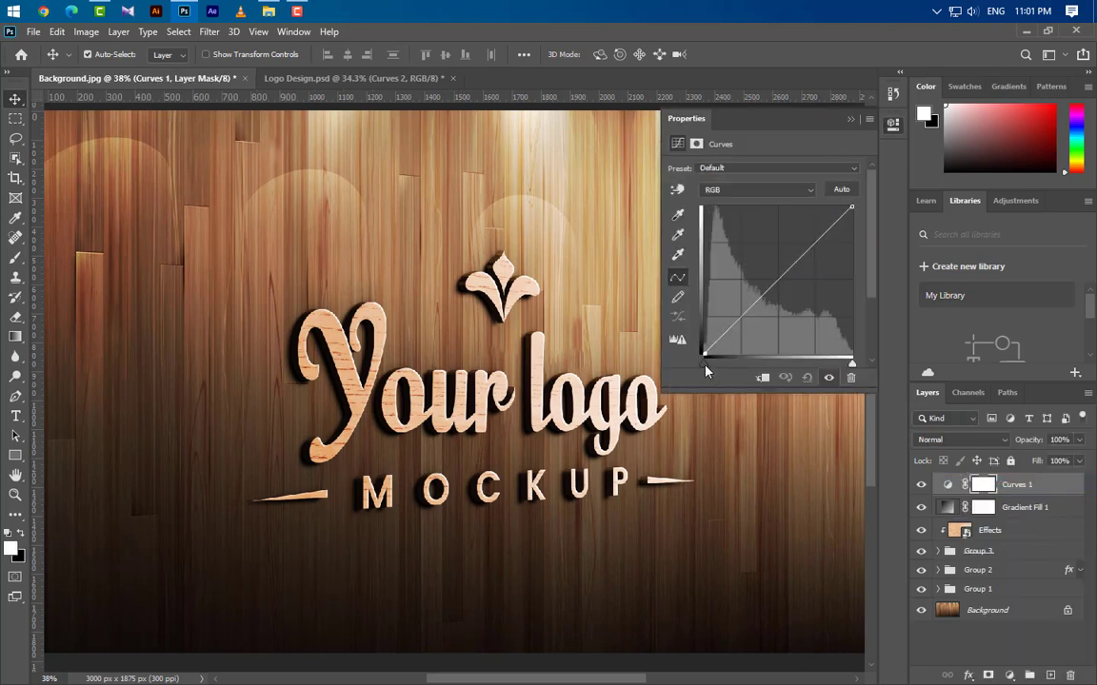
{"action": "left_click_drag", "start_coordinate": [704, 369], "coordinate": [706, 369]}
{"action": "left_click", "coordinate": [771, 190]}
{"action": "left_click", "coordinate": [766, 212]}
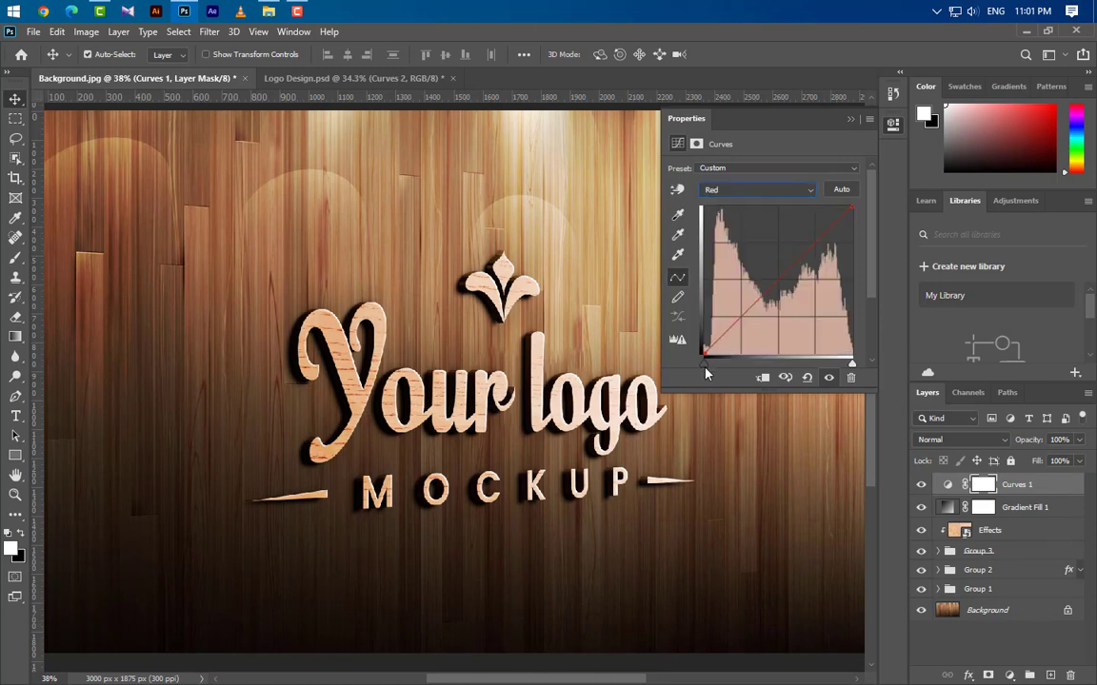
{"action": "left_click_drag", "start_coordinate": [704, 370], "coordinate": [709, 371]}
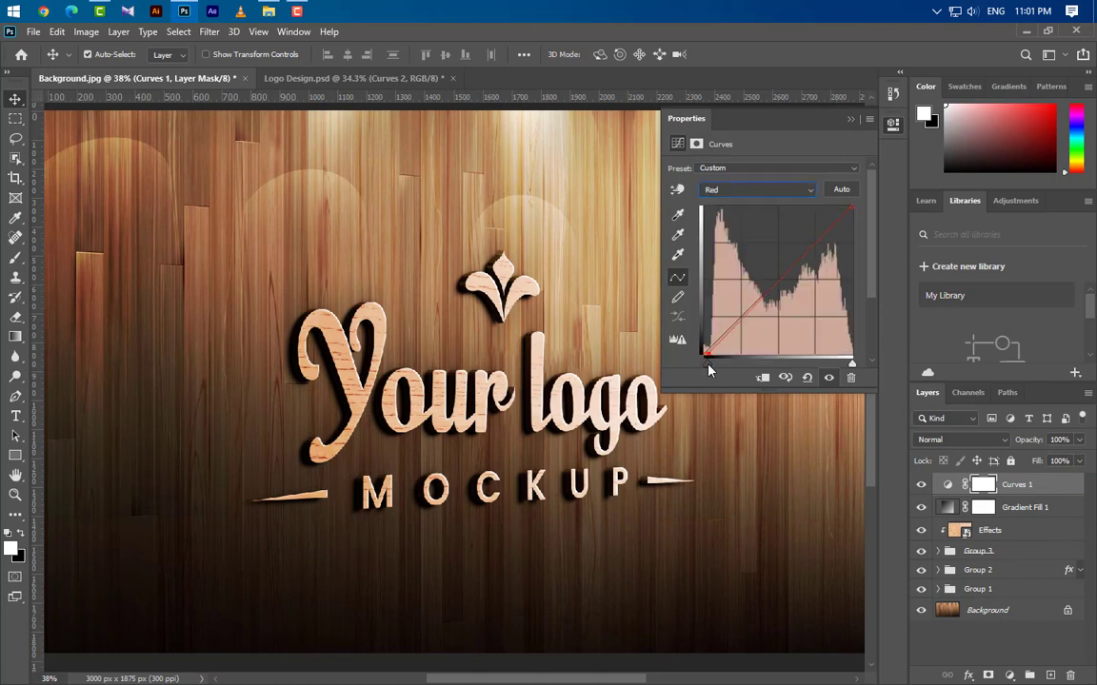
Move the black and white points of the Blue channel curve slightly inward
{"action": "left_click", "coordinate": [752, 189]}
{"action": "left_click", "coordinate": [744, 238]}
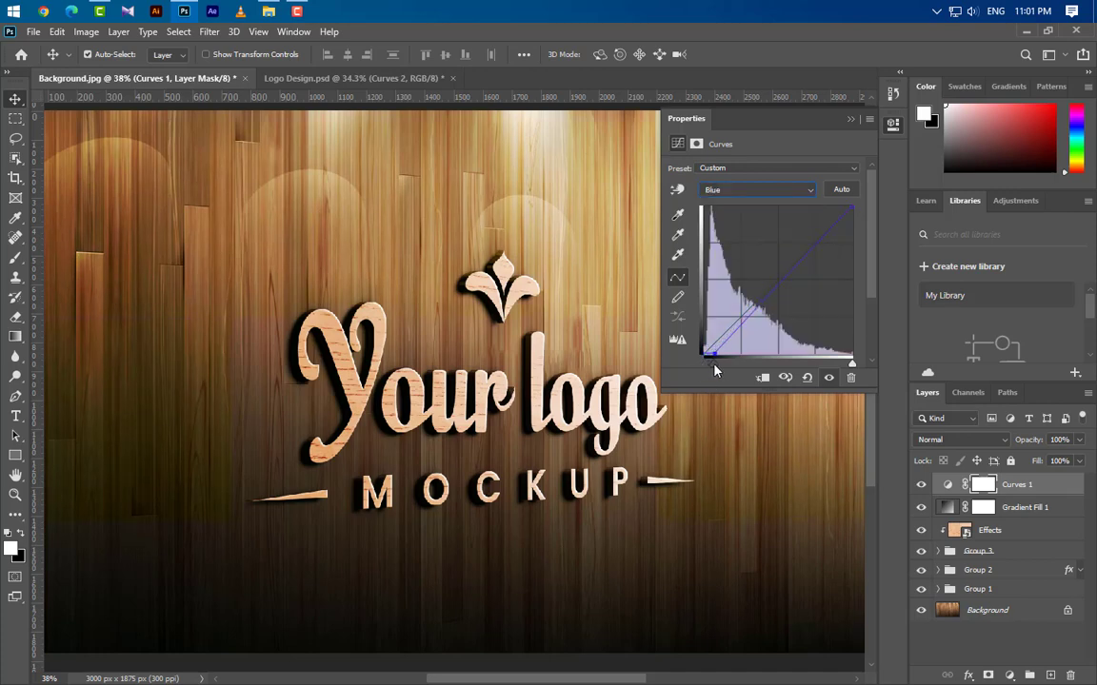
{"action": "left_click_drag", "start_coordinate": [852, 365], "coordinate": [845, 364]}
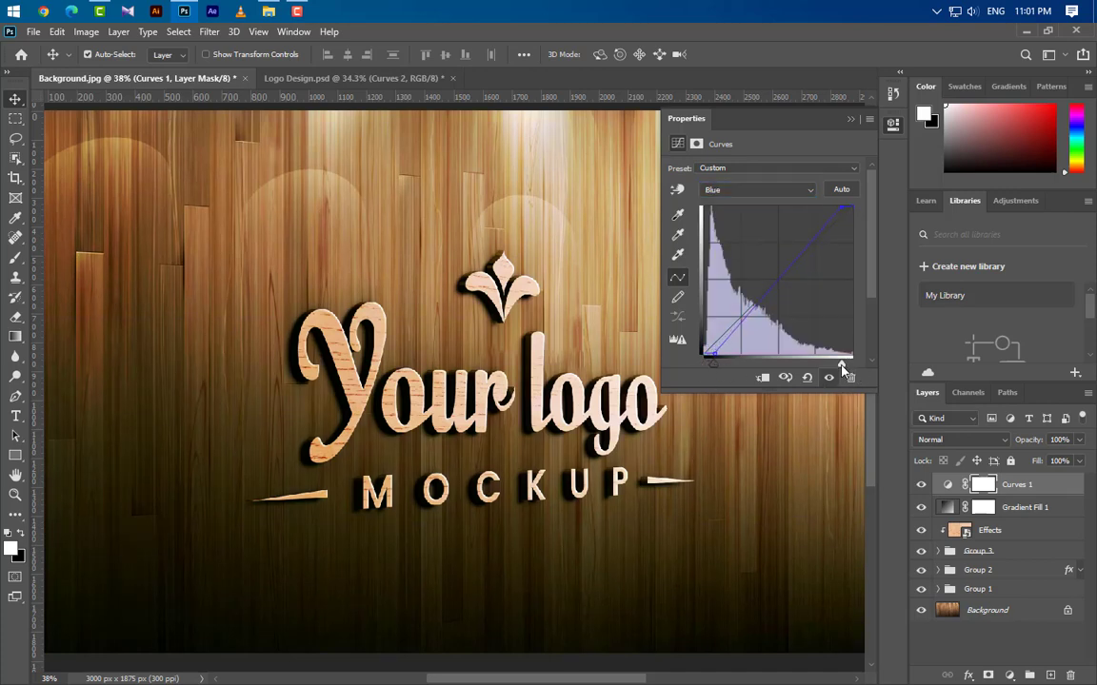
{"action": "left_click", "coordinate": [850, 121]}
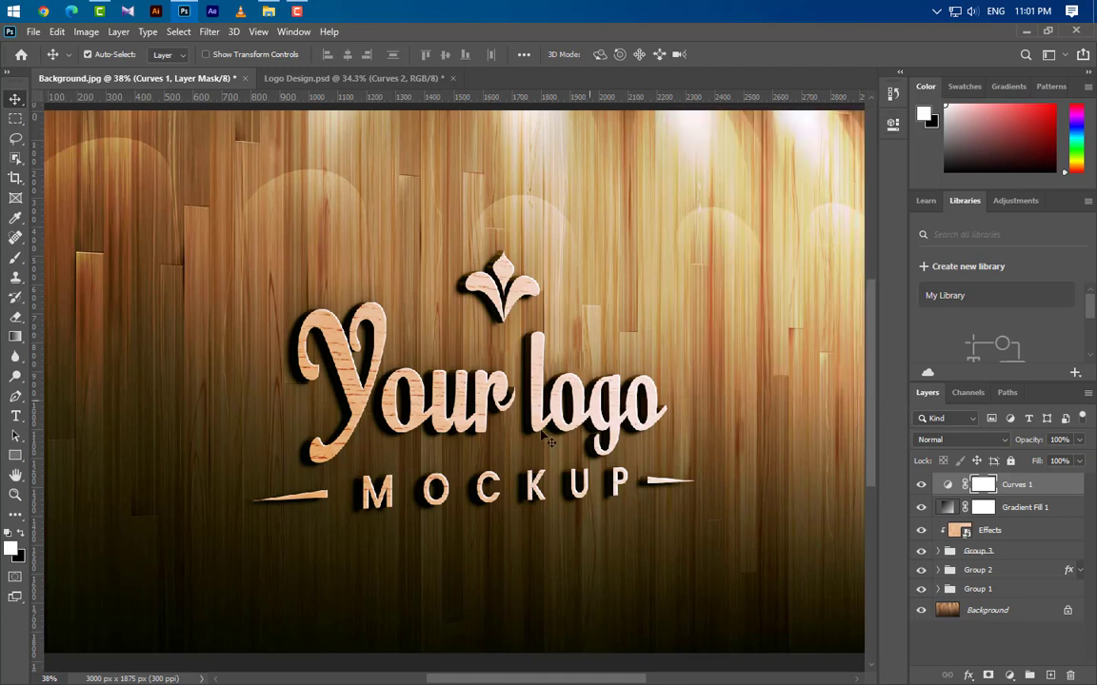
Duplicate the upper logo layer in Group 3, move the copy above Curves 1 and set its opacity to 0%
{"action": "key", "text": "ctrl+0"}
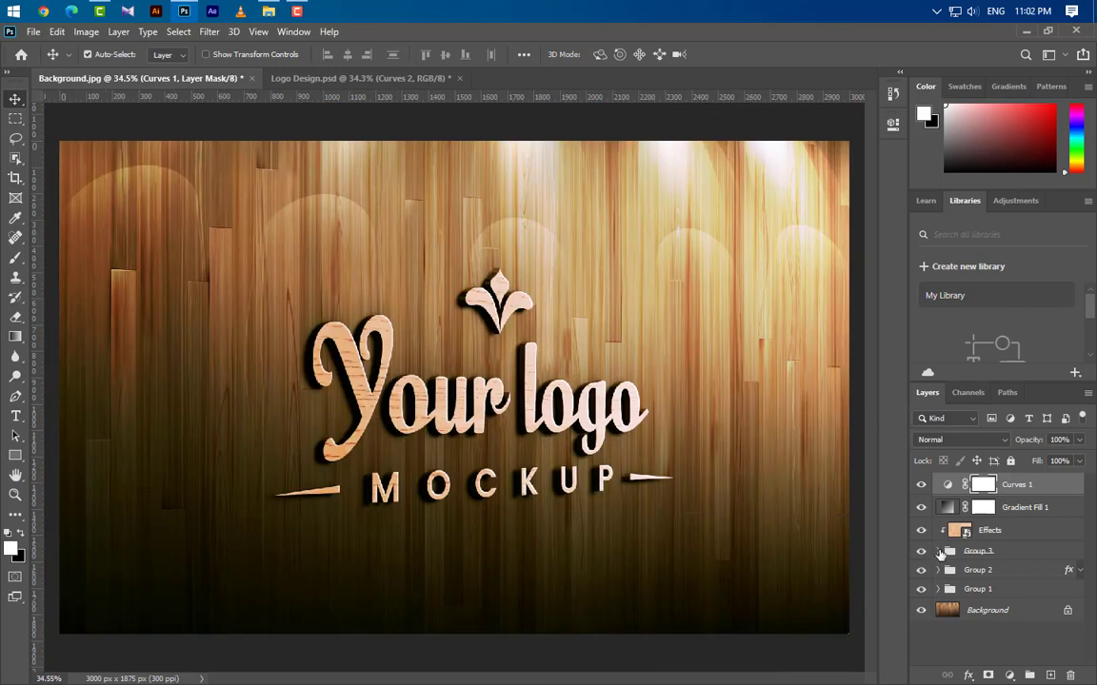
{"action": "left_click", "coordinate": [939, 552]}
{"action": "left_click_drag", "start_coordinate": [1017, 572], "coordinate": [1050, 670]}
{"action": "left_click_drag", "start_coordinate": [1016, 572], "coordinate": [1015, 441]}
{"action": "left_click", "coordinate": [1078, 460]}
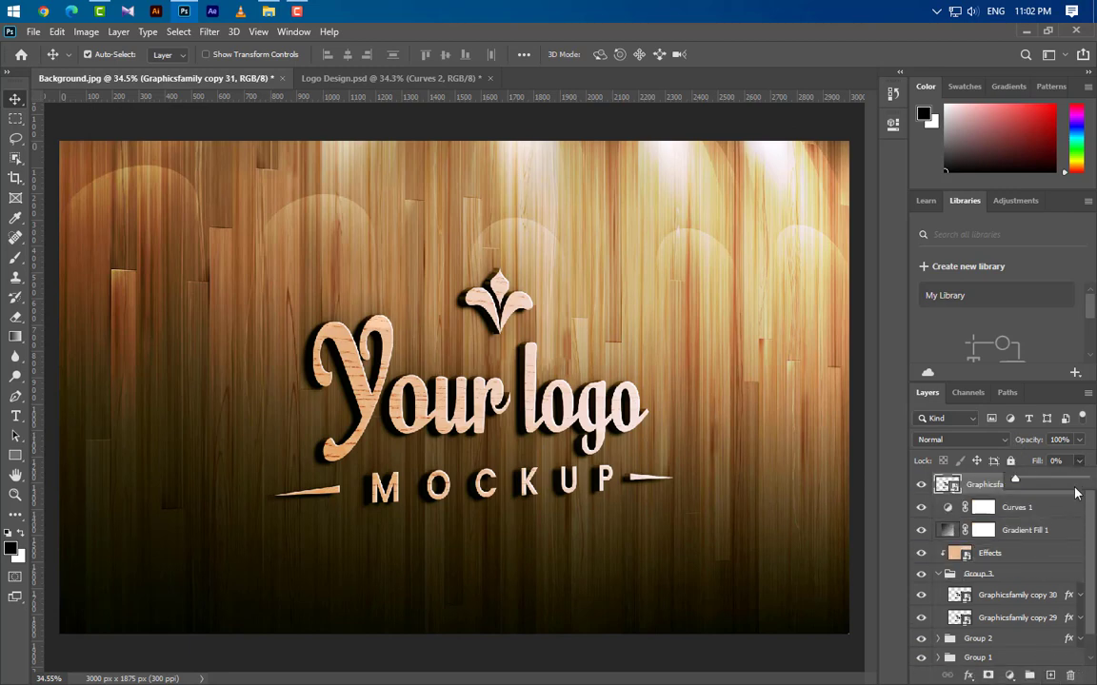
{"action": "left_click", "coordinate": [1079, 440]}
{"action": "left_click_drag", "start_coordinate": [1082, 467], "coordinate": [952, 460]}
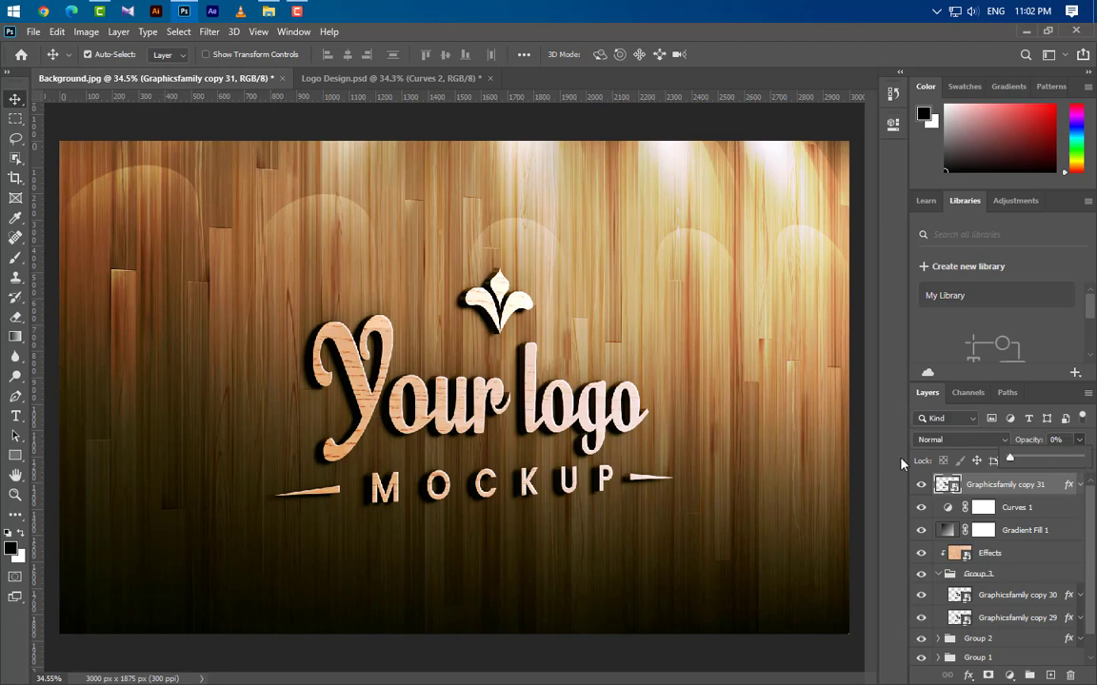
Delete the layer effects from the top logo copy, rename it "Your Logo Here" and collapse Group 3
{"action": "left_click_drag", "start_coordinate": [1069, 619], "coordinate": [1068, 618]}
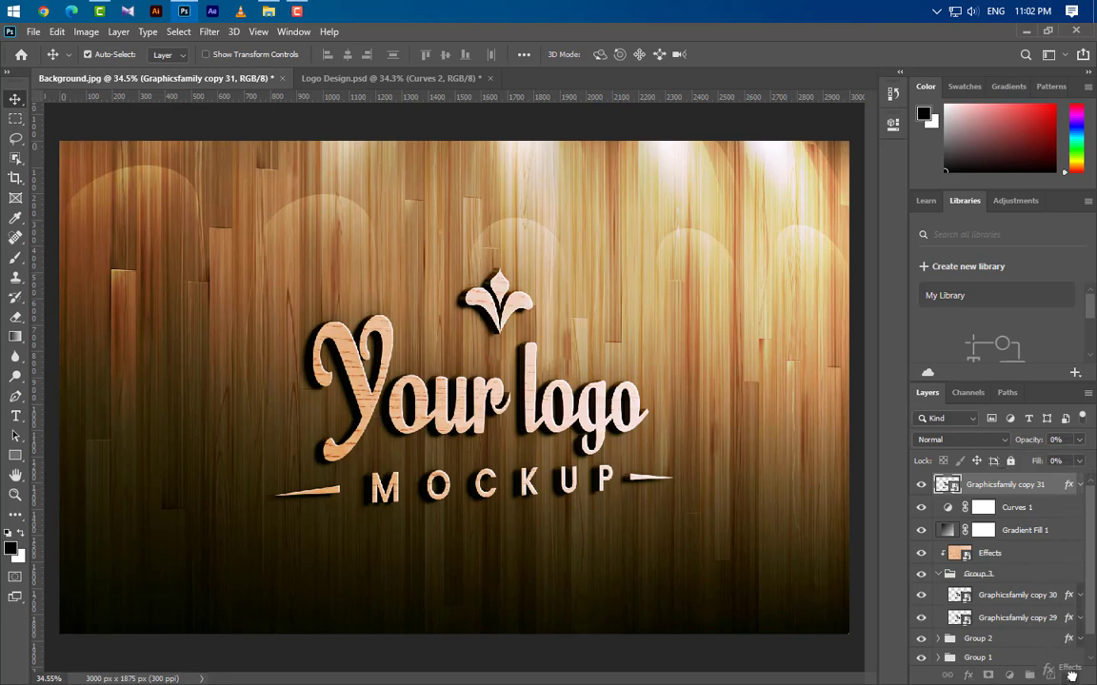
{"action": "double_click", "coordinate": [1012, 487]}
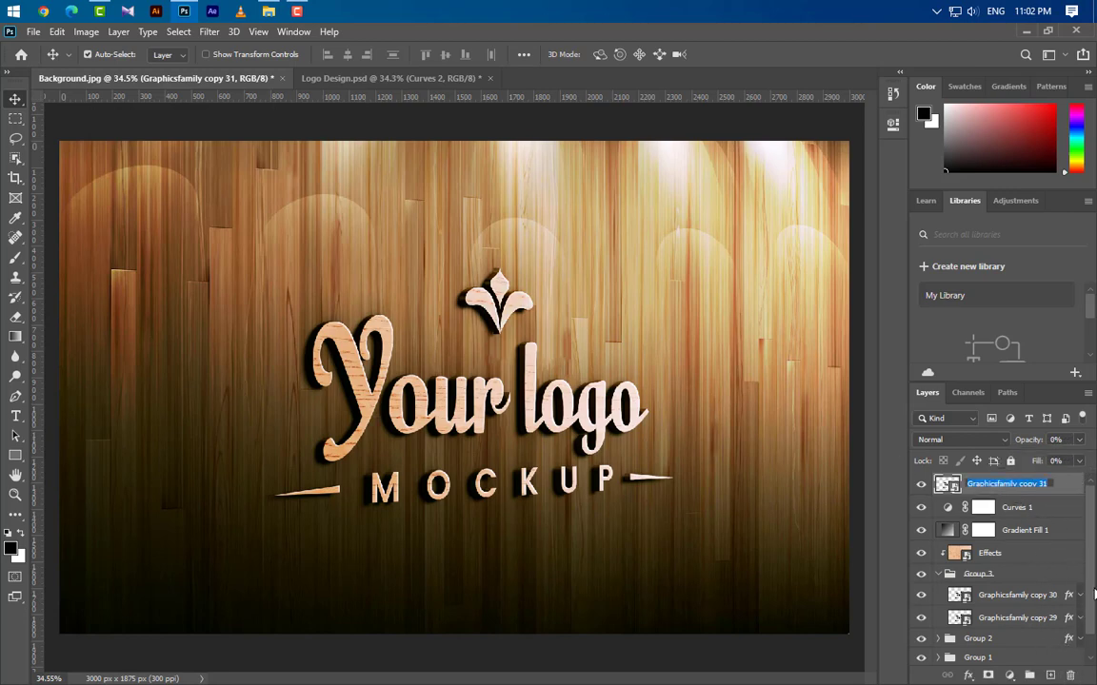
{"action": "type", "text": "Your Logo Here"}
{"action": "key", "text": "Return"}
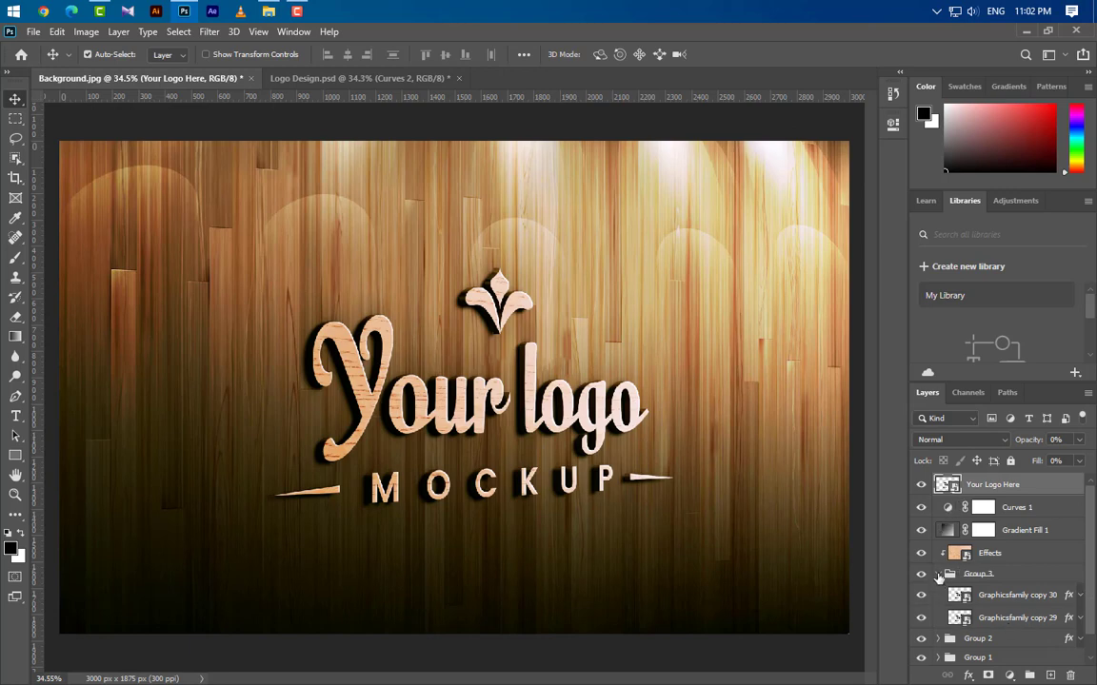
{"action": "left_click", "coordinate": [938, 574]}
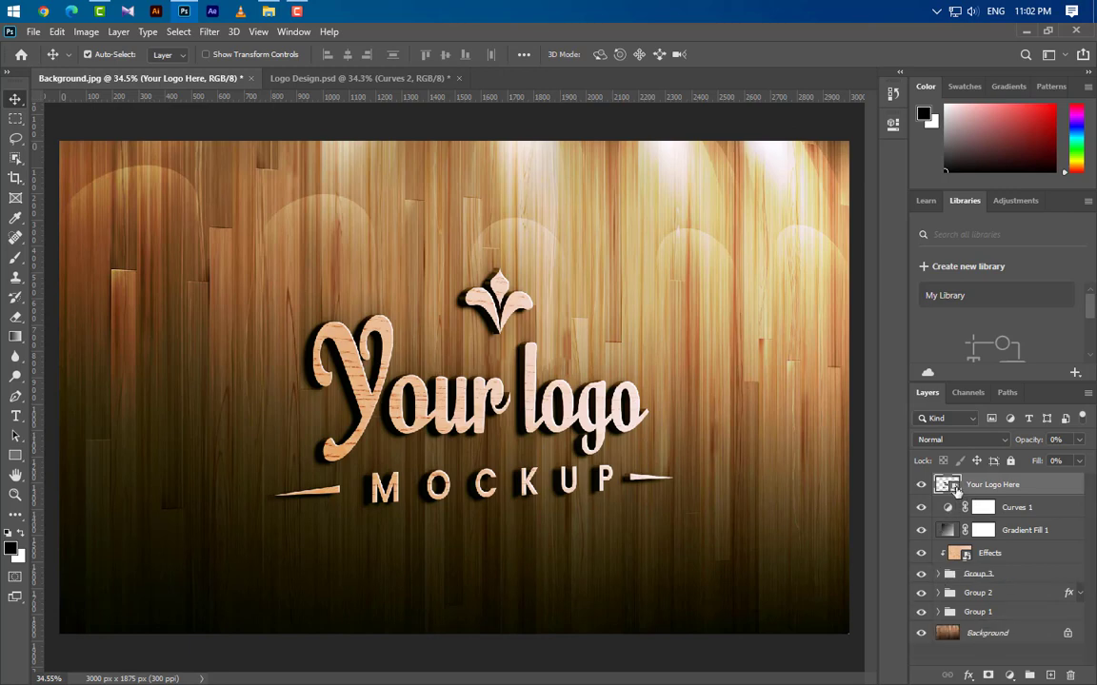
Open the Your Logo Here smart object's contents and copy the Logo PNG layer into it from Logo Design.psd
{"action": "double_click", "coordinate": [955, 489]}
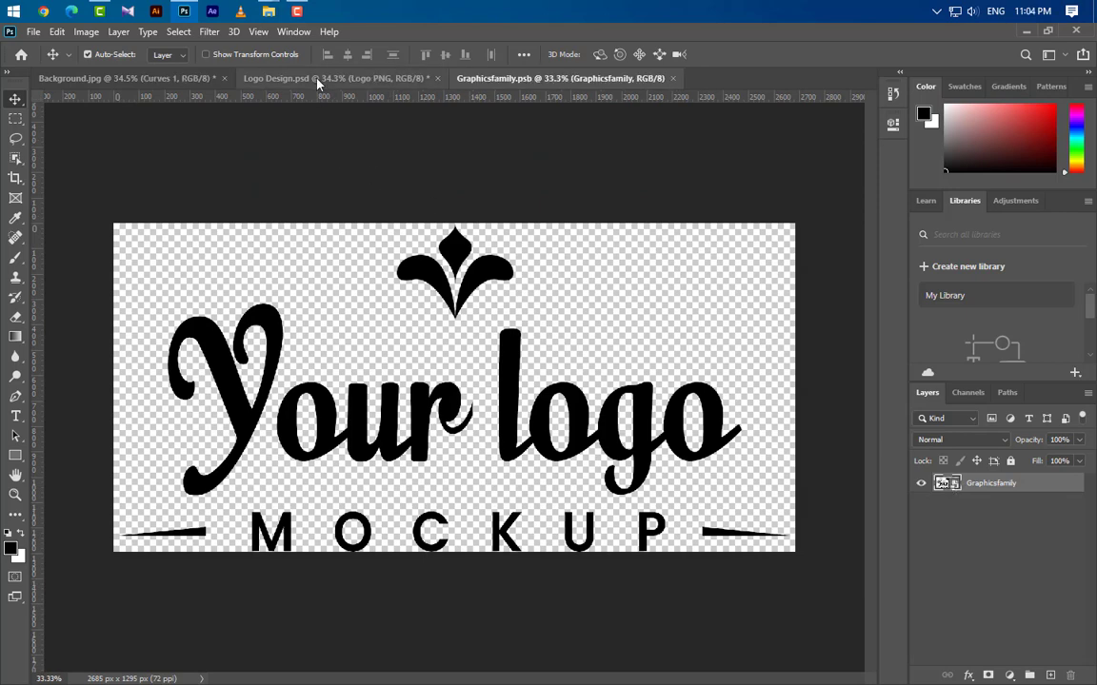
{"action": "left_click", "coordinate": [317, 81]}
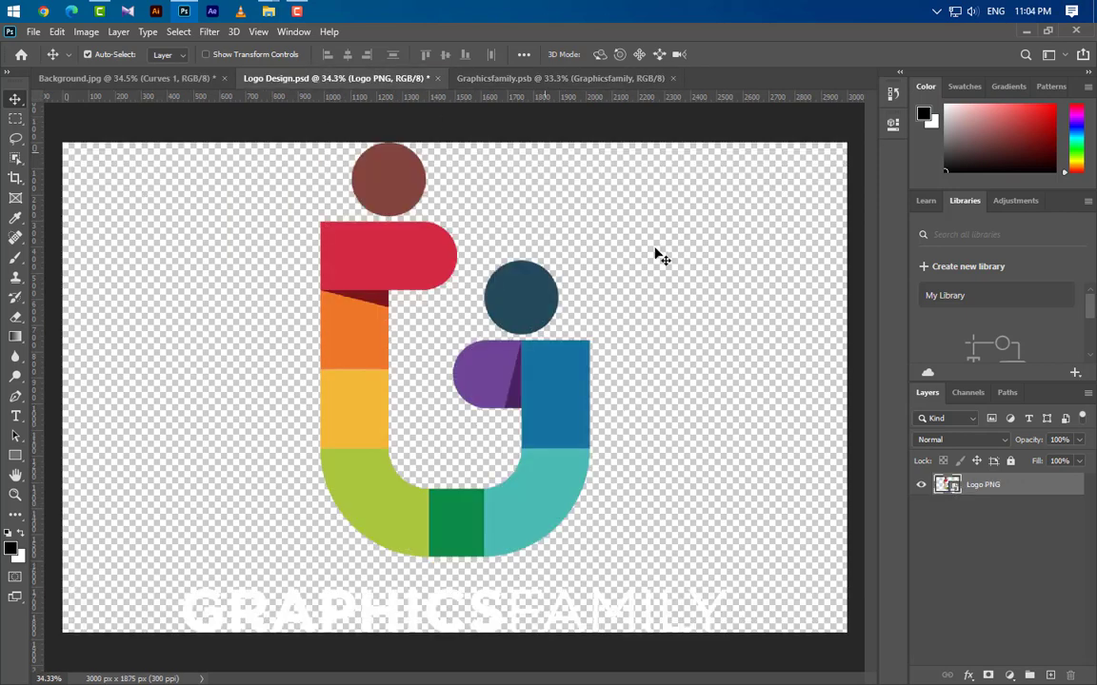
{"action": "mouse_move", "coordinate": [563, 392]}
{"action": "left_mouse_down"}
{"action": "mouse_move", "coordinate": [604, 90]}
{"action": "mouse_move", "coordinate": [559, 404]}
{"action": "left_mouse_up"}
Scale the Logo PNG layer to about 73.57% and center it on the smart object canvas
{"action": "key", "text": "ctrl+t"}
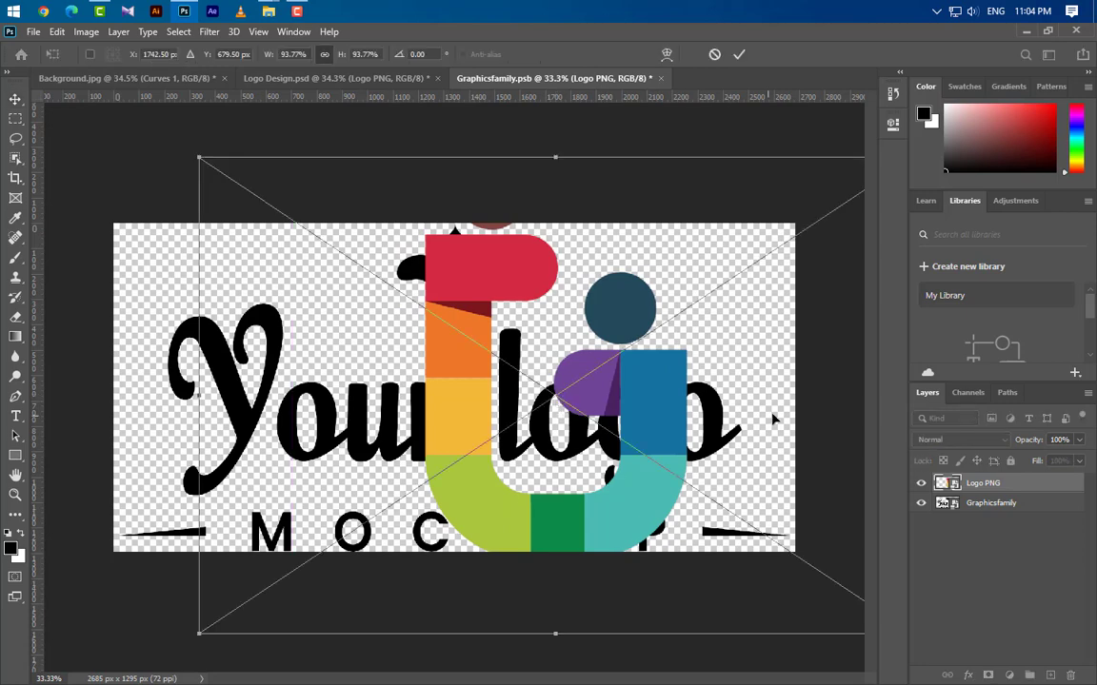
{"action": "left_click_drag", "start_coordinate": [197, 398], "coordinate": [353, 395]}
{"action": "left_click_drag", "start_coordinate": [595, 390], "coordinate": [496, 391]}
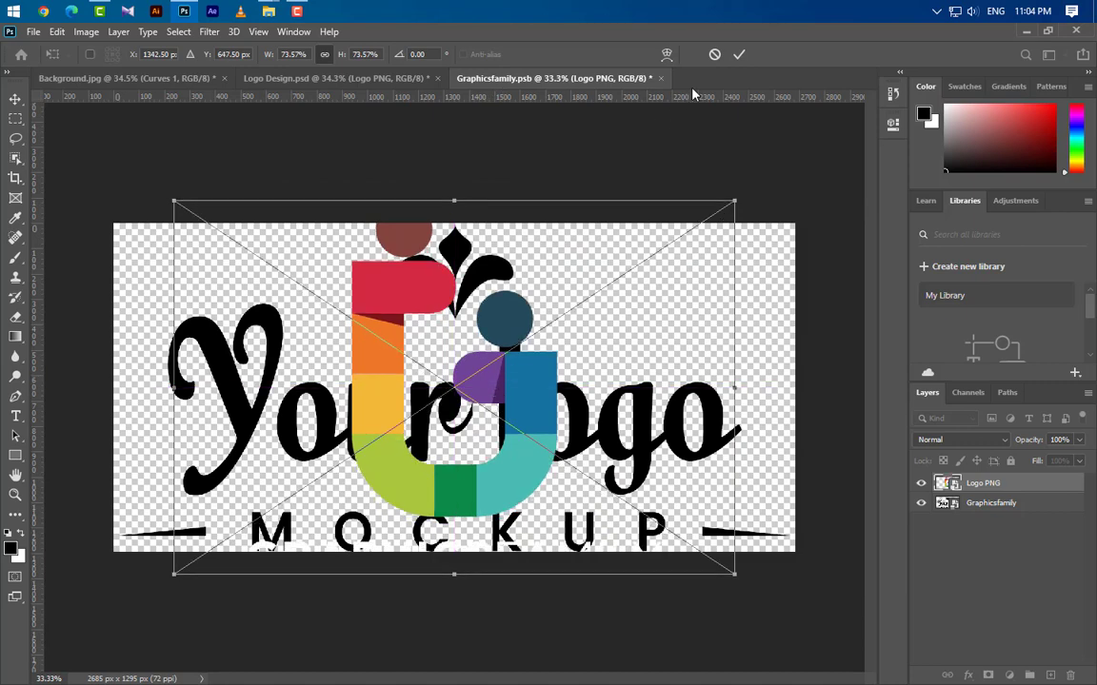
{"action": "left_click", "coordinate": [738, 55]}
Extend the smart object canvas upward and downward with the Crop tool to about 1621 px high
{"action": "left_click", "coordinate": [15, 178]}
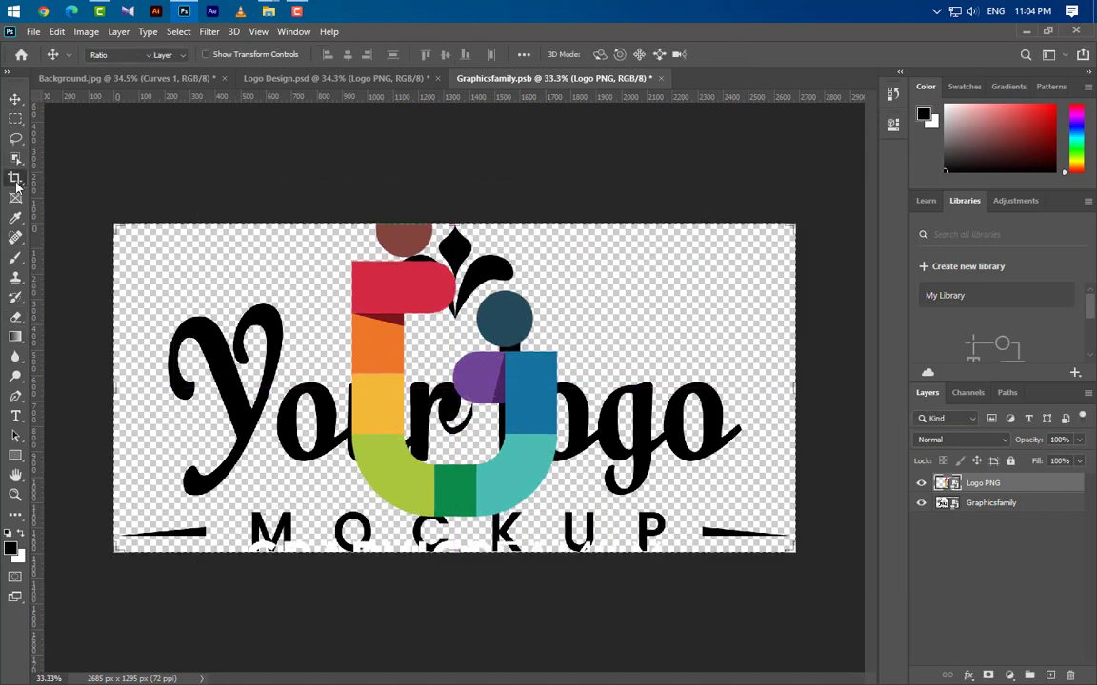
{"action": "left_click_drag", "start_coordinate": [454, 224], "coordinate": [455, 187]}
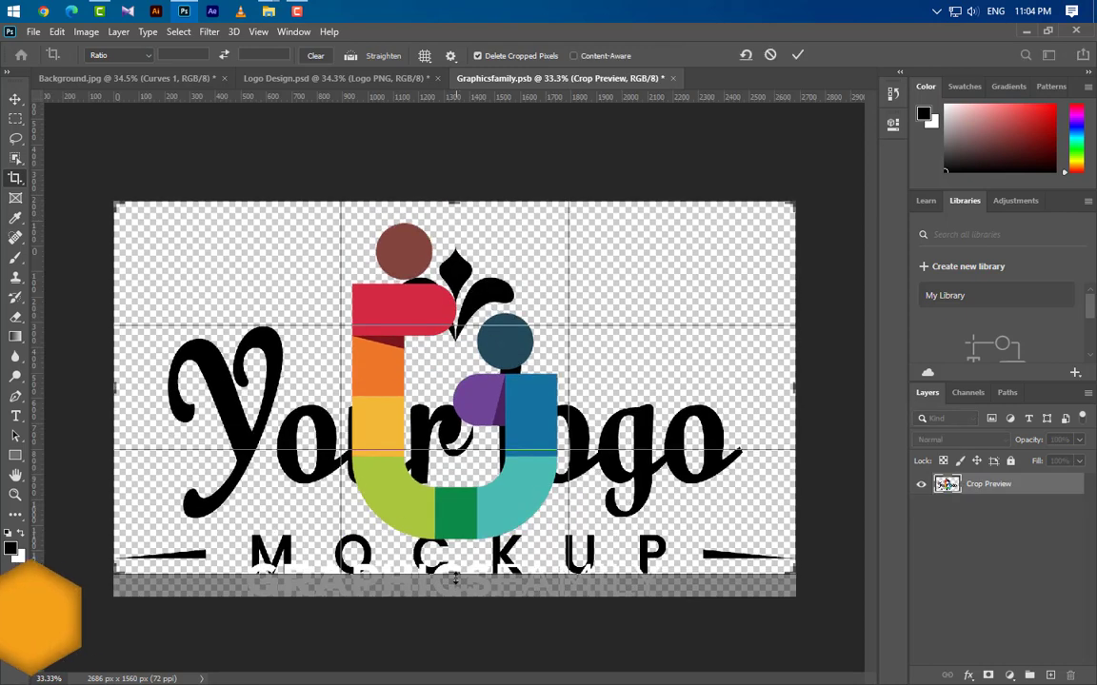
{"action": "left_click_drag", "start_coordinate": [455, 575], "coordinate": [455, 592]}
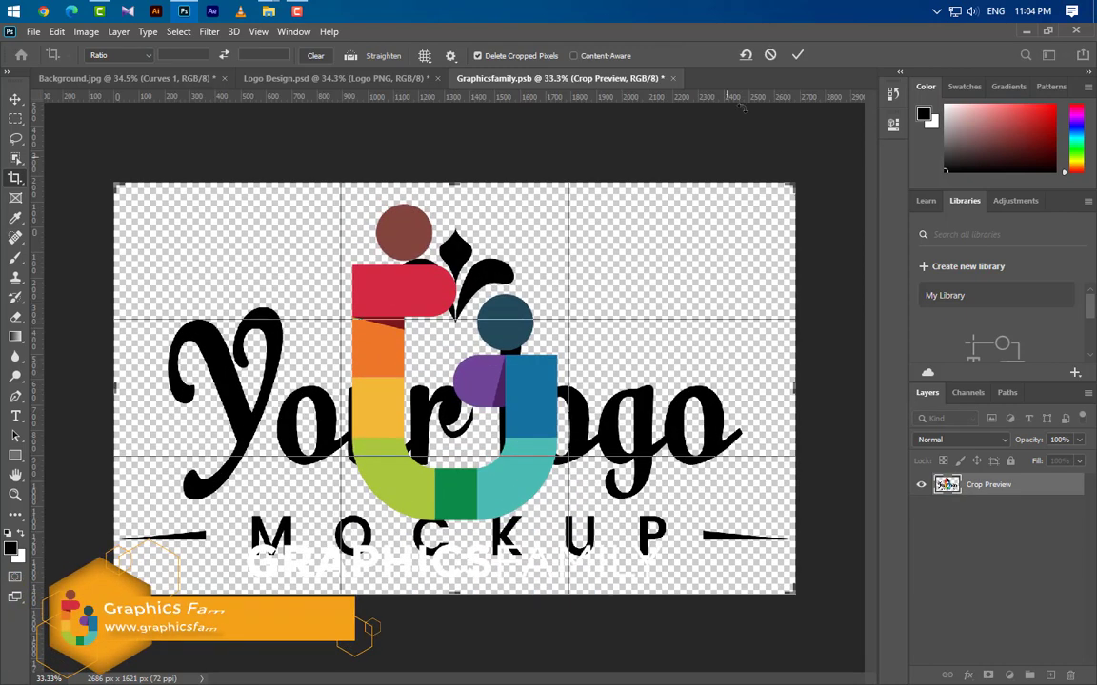
{"action": "left_click", "coordinate": [796, 55]}
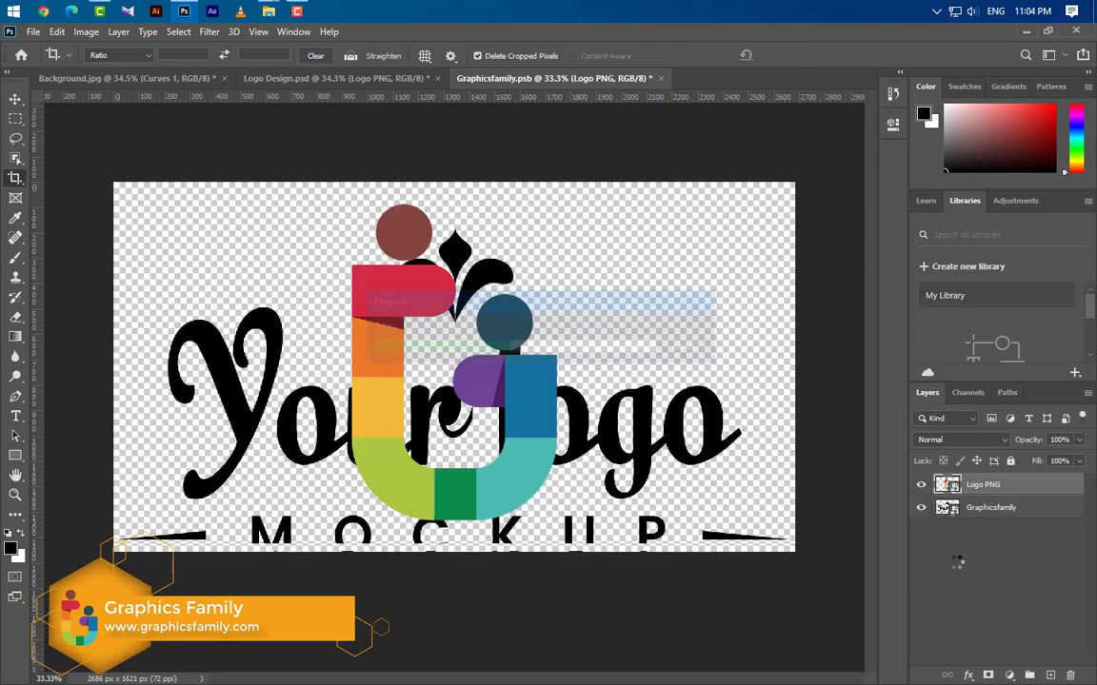
Hide the Graphicsfamily layer, save and close the smart object, and return to Background.jpg with the Move tool active
{"action": "left_click", "coordinate": [920, 508]}
{"action": "left_click", "coordinate": [661, 78]}
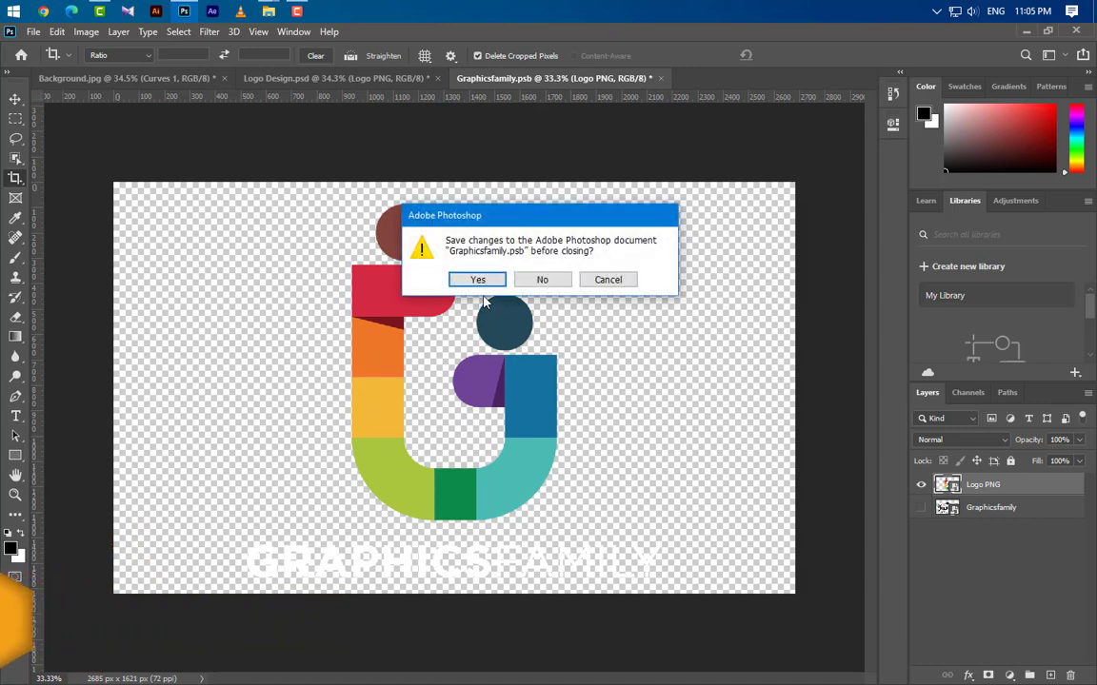
{"action": "key", "text": "Escape"}
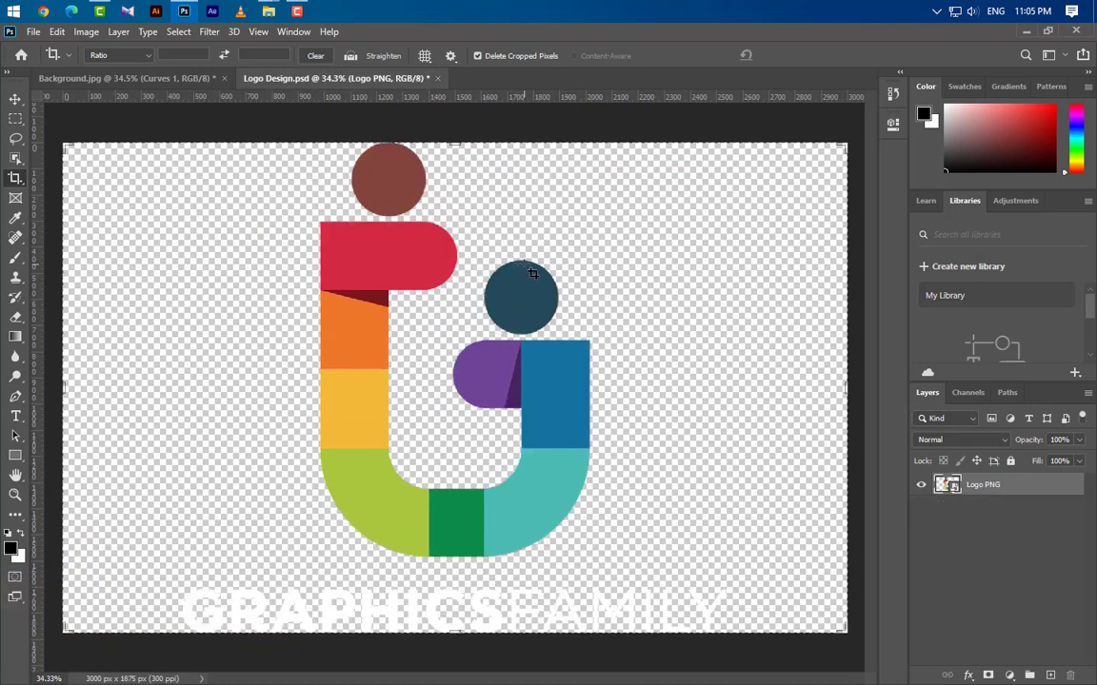
{"action": "left_click", "coordinate": [14, 101]}
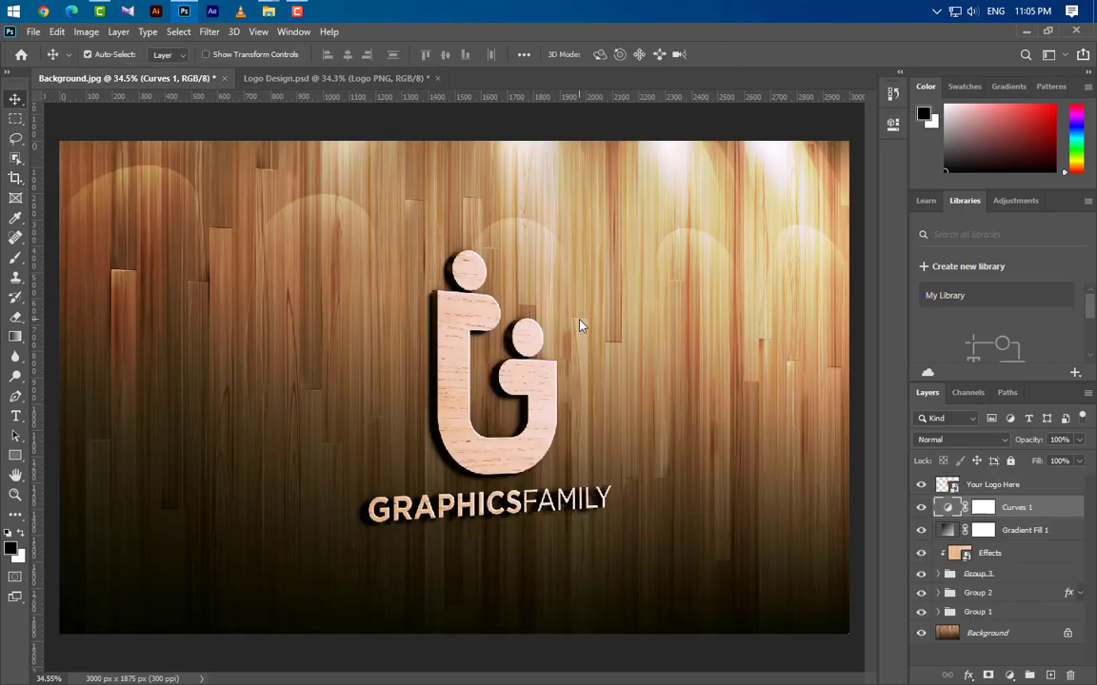